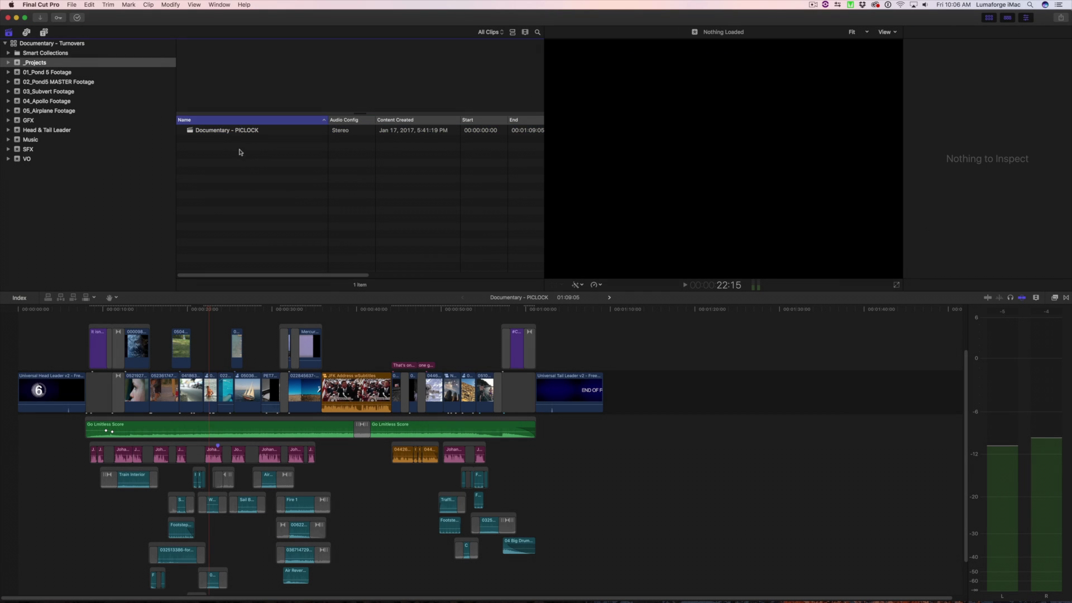
Select the Documentary - PICLOCK project in the Projects list to show its properties and footage
left_click(227, 132)
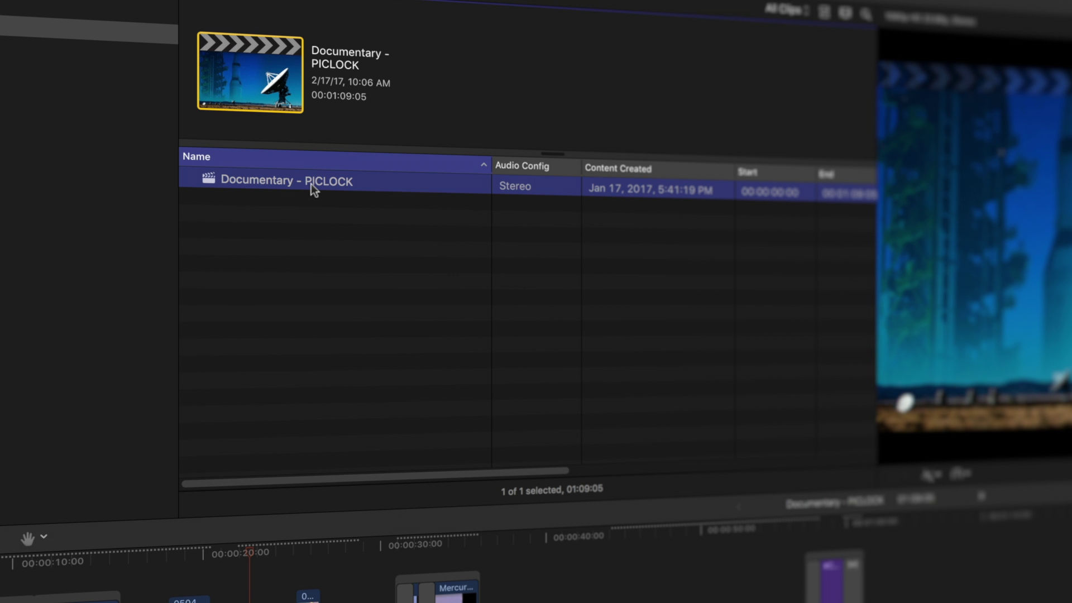
Duplicate the PICLOCK project, rename the copy 'Documentary - PICLOCK_turnoverPrep', and open it in the timeline
right_click(239, 134)
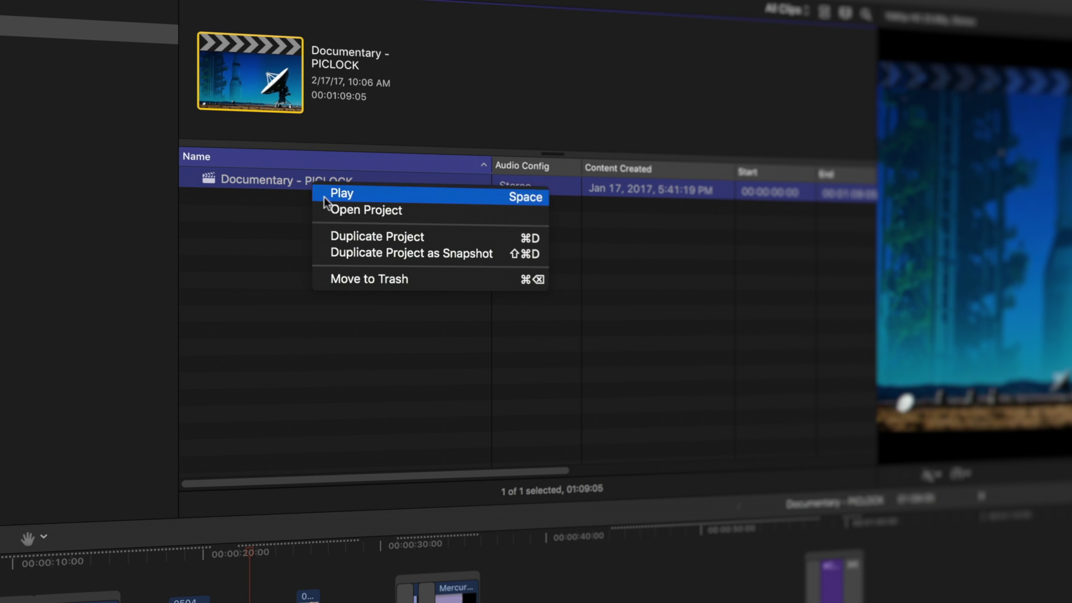
left_click(361, 235)
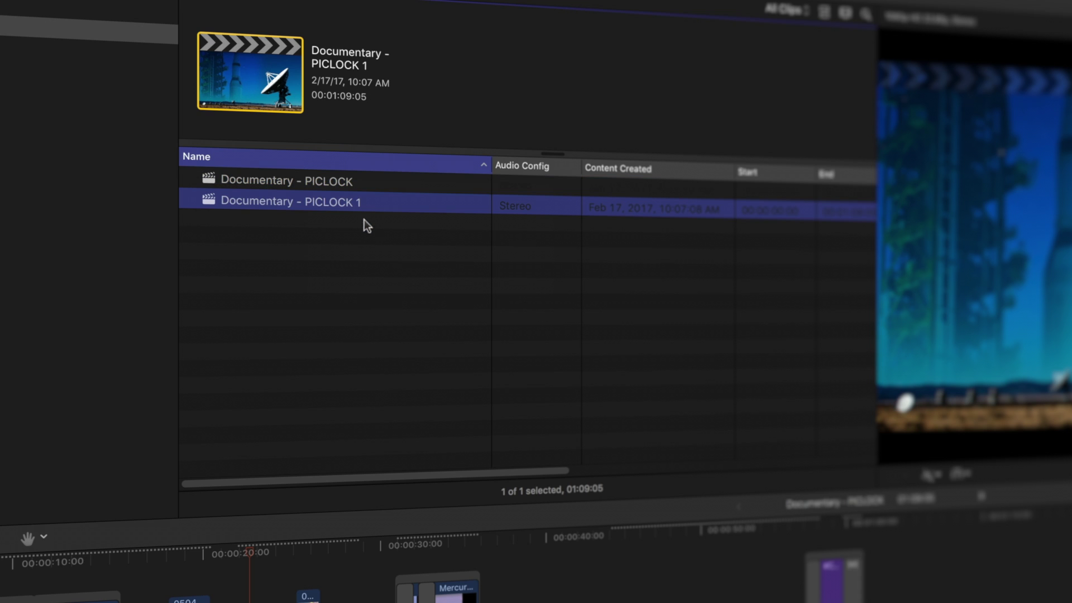
key("Return")
key("Right")
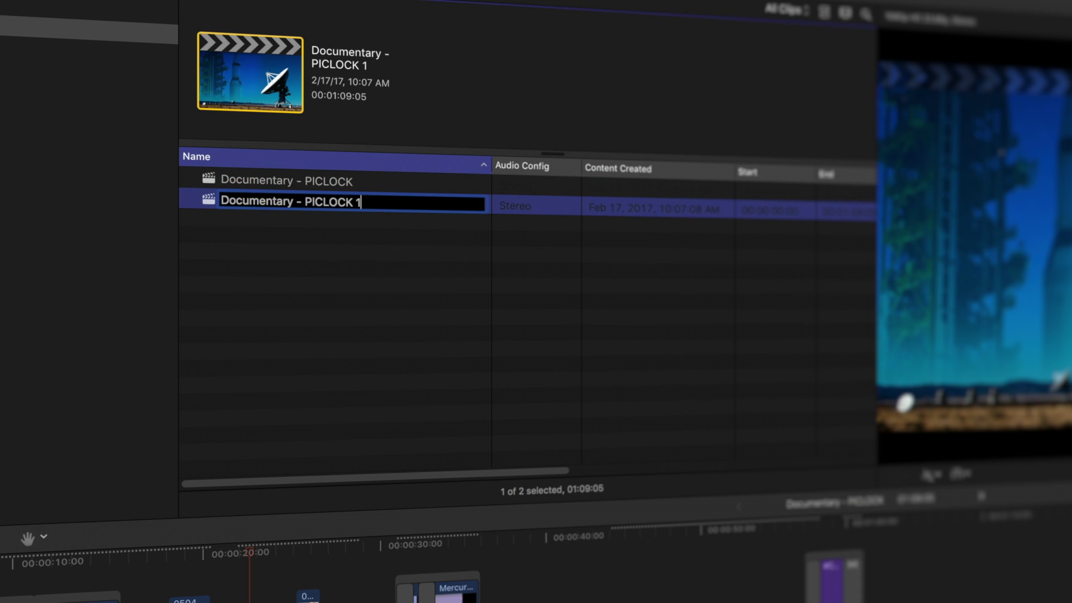
key("BackSpace")
key("BackSpace")
type("PICLOCK_turnoverProp")
key("BackSpace")
key("BackSpace")
type("ep")
key("Return")
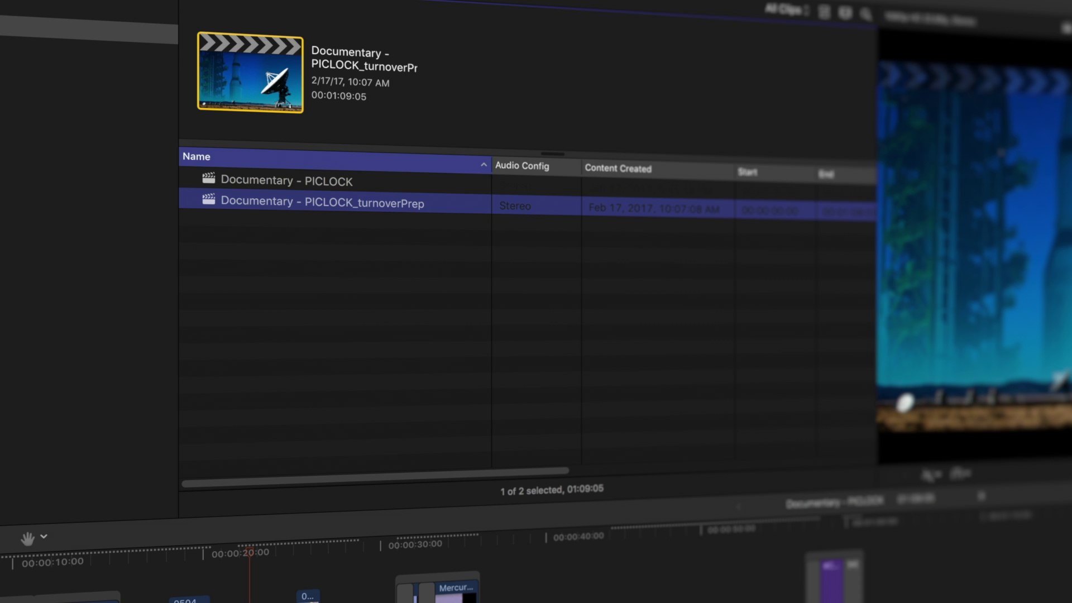
double_click(210, 199)
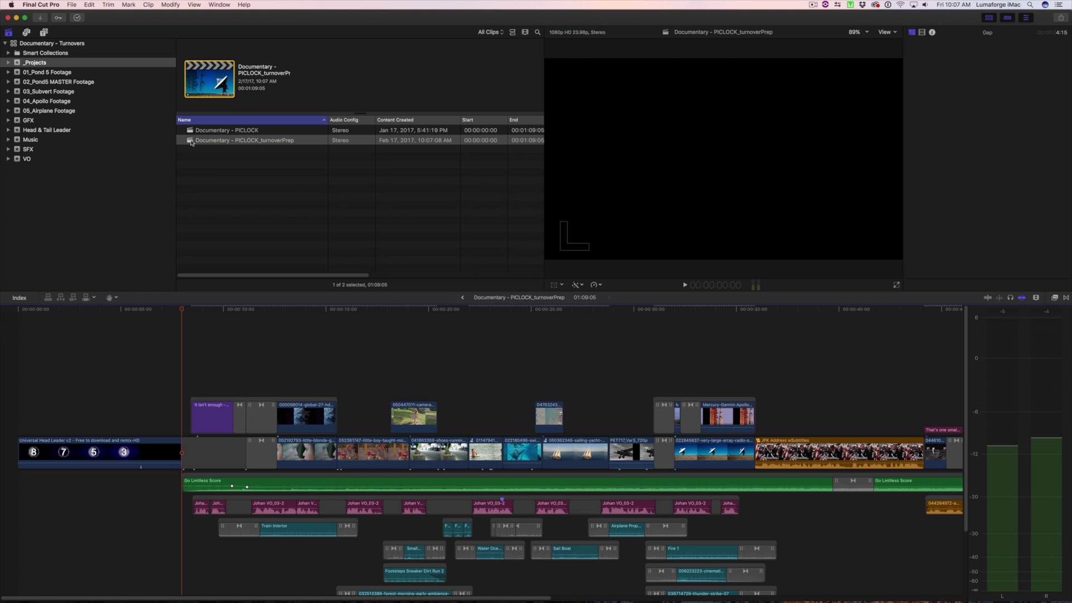
Scroll the turnoverPrep timeline, switch to the Select tool (A), and select connected clip 050447011
scroll(270, 346, "down", 3)
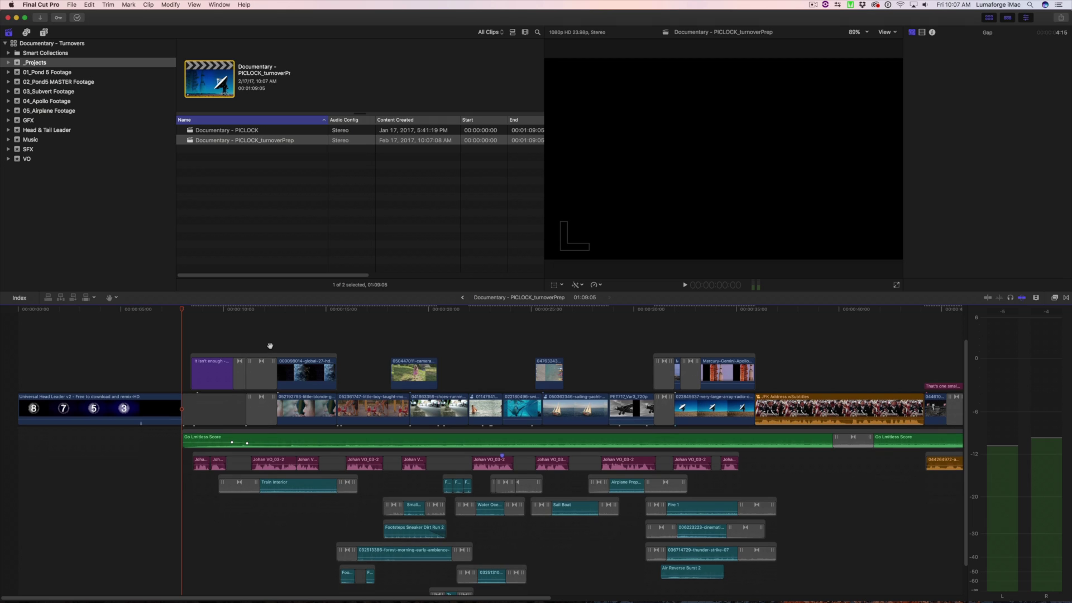
key("a")
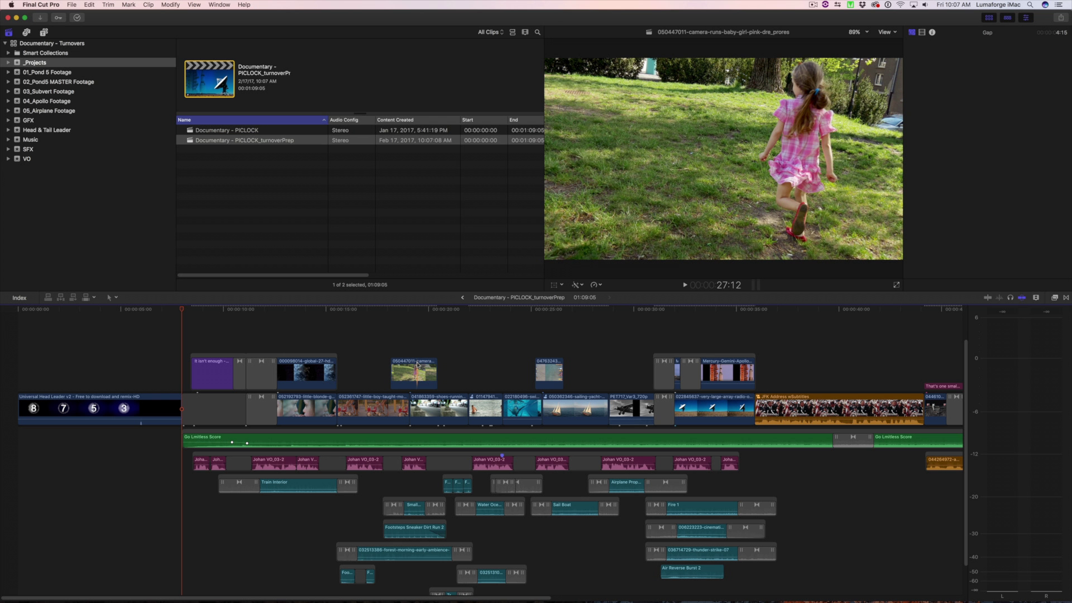
left_click(418, 364)
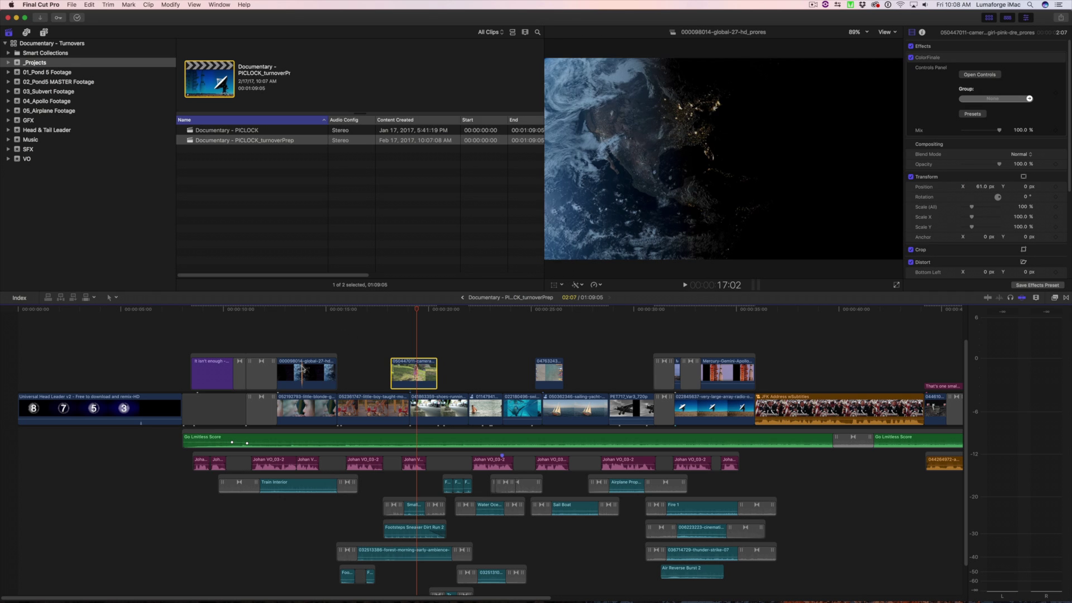
Select connected clips 050447011 and 04763243 and overwrite them into the primary storyline
left_click(302, 369)
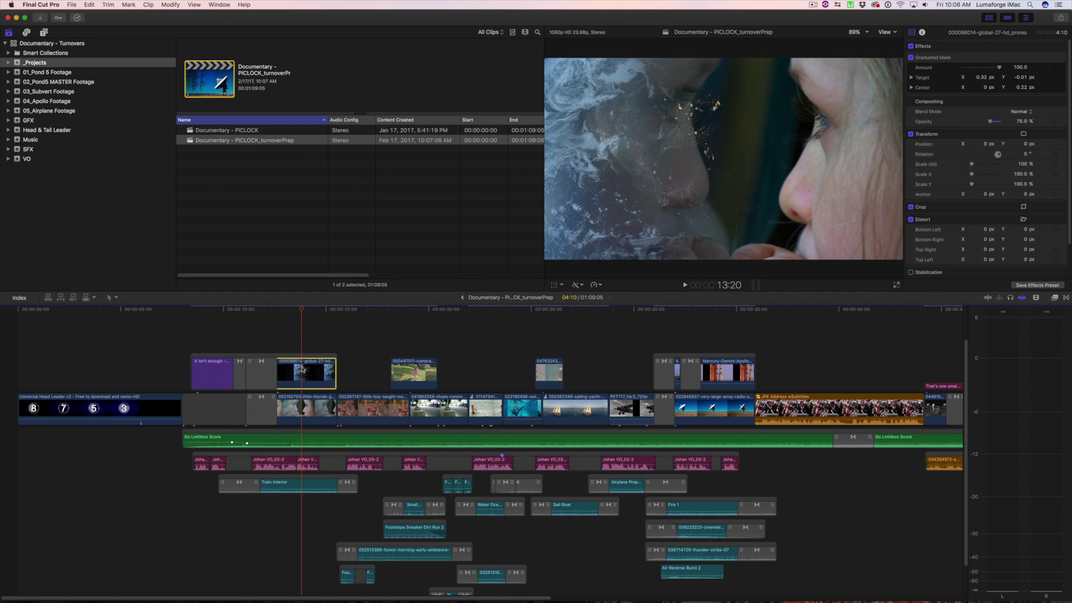
left_click(678, 378)
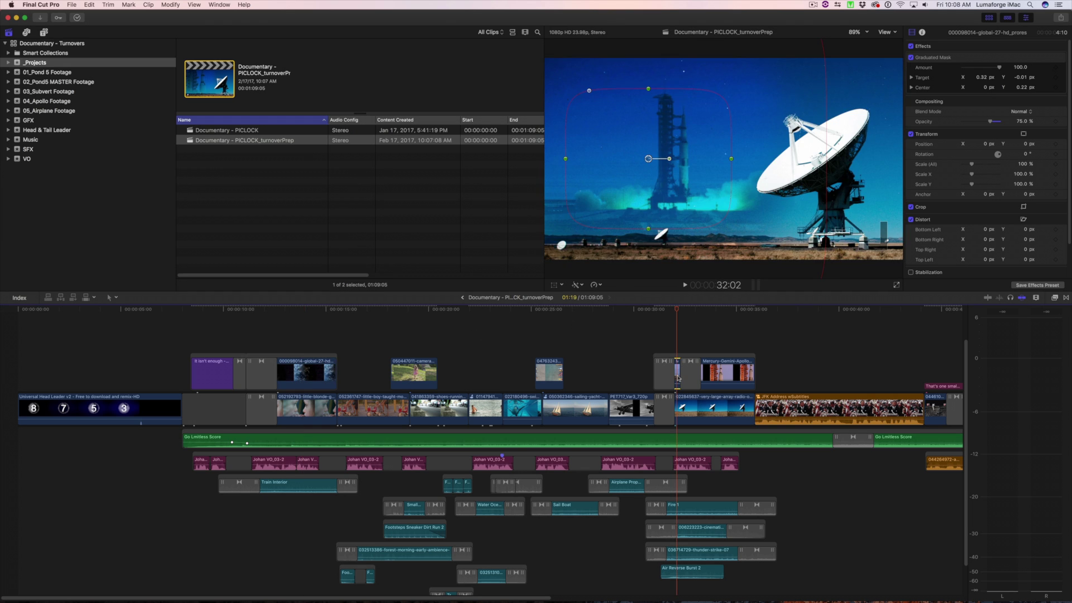
left_click(715, 374)
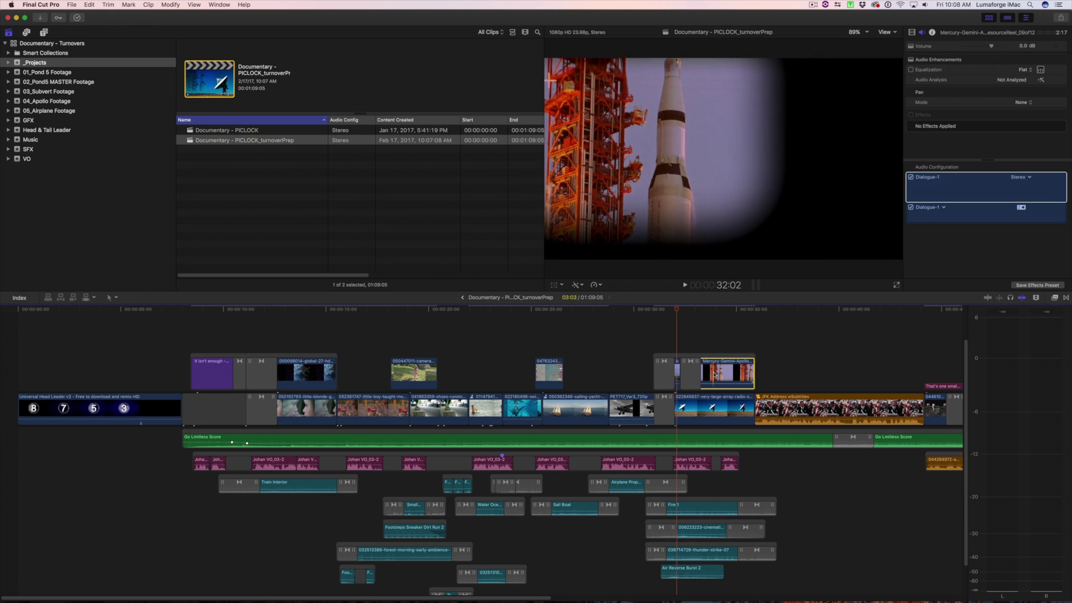
left_click(714, 374)
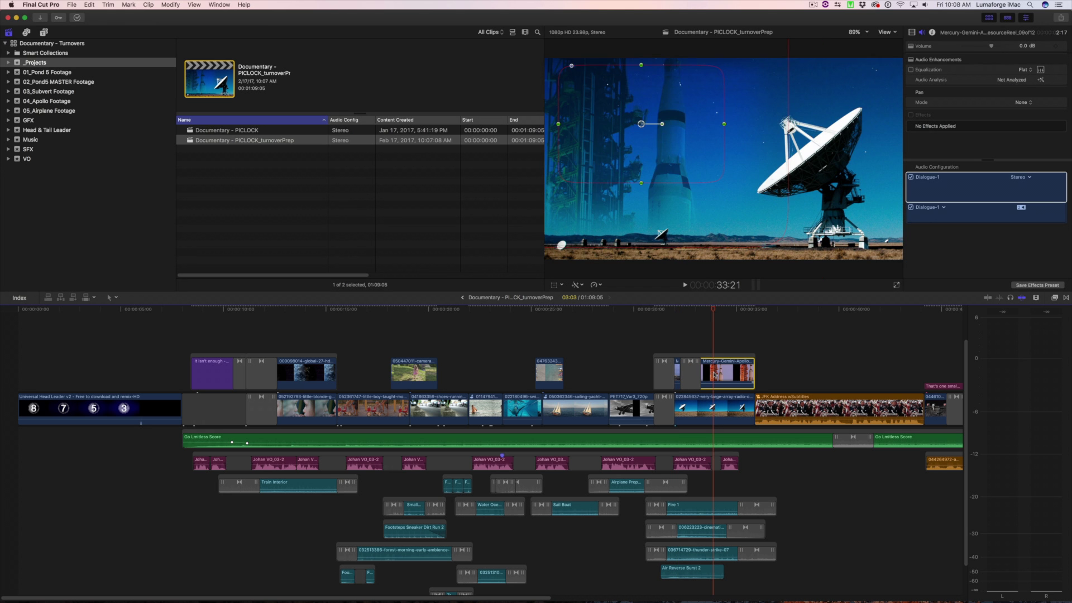
left_click(426, 362)
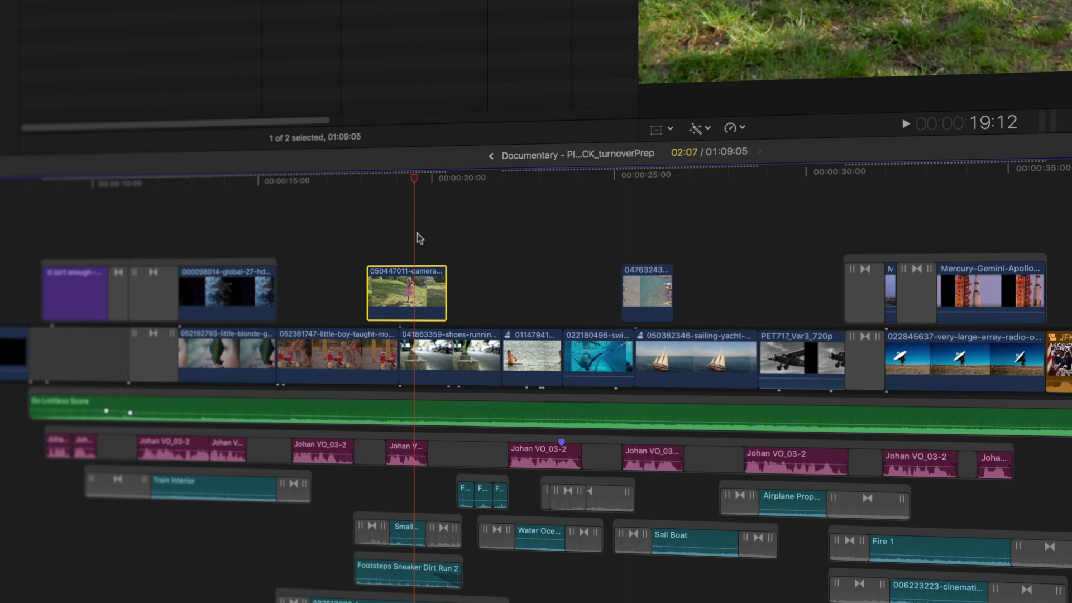
left_click(642, 277, "super")
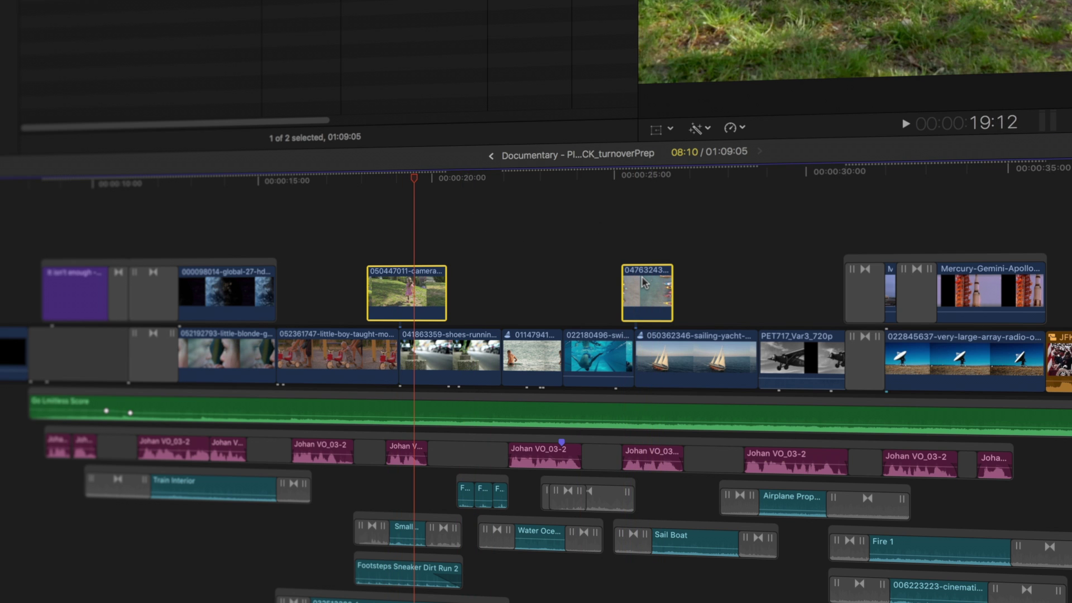
key("super+alt+Down")
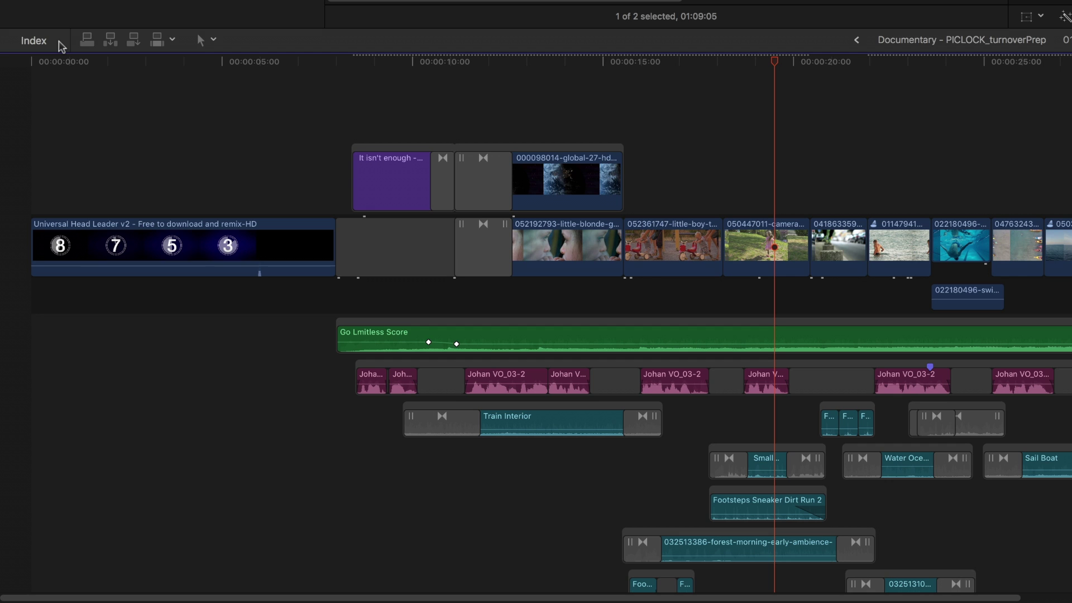
Search the timeline index for 'audition' and select all three audition results
left_click(34, 298)
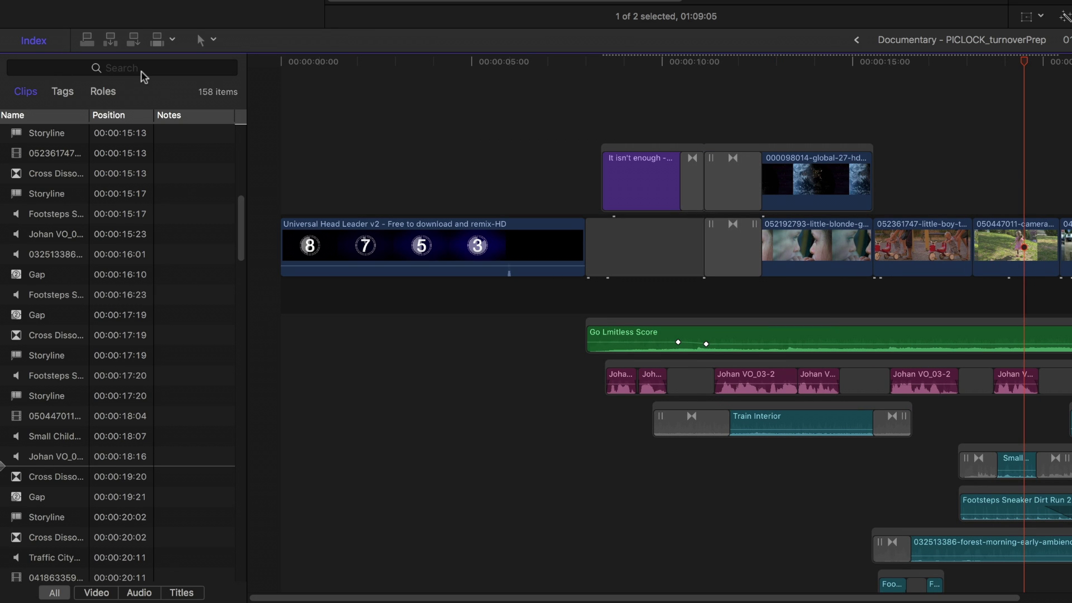
left_click(142, 73)
type("au")
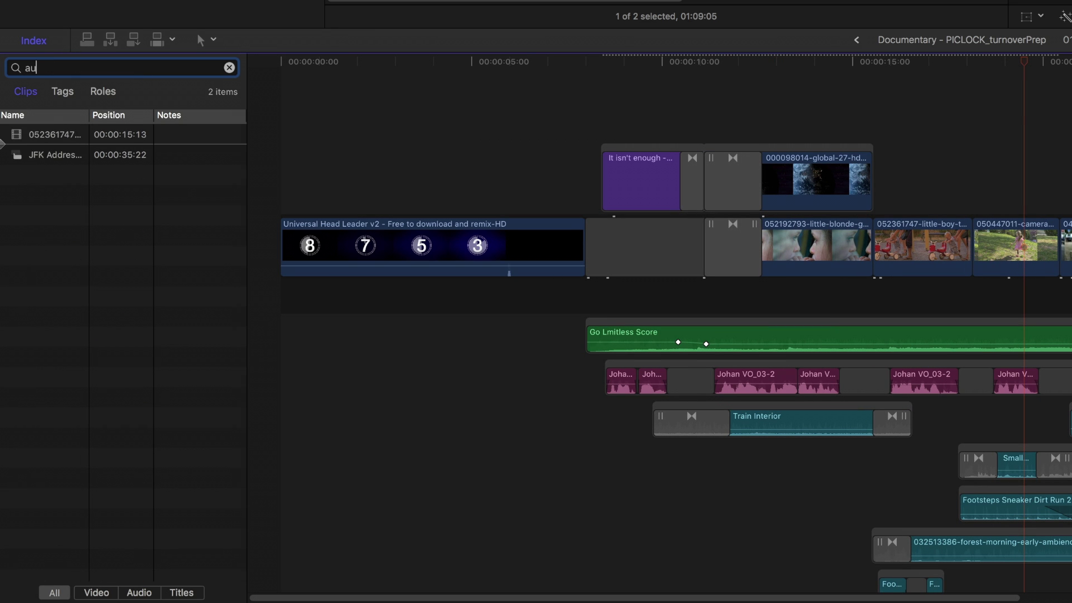
type("dition")
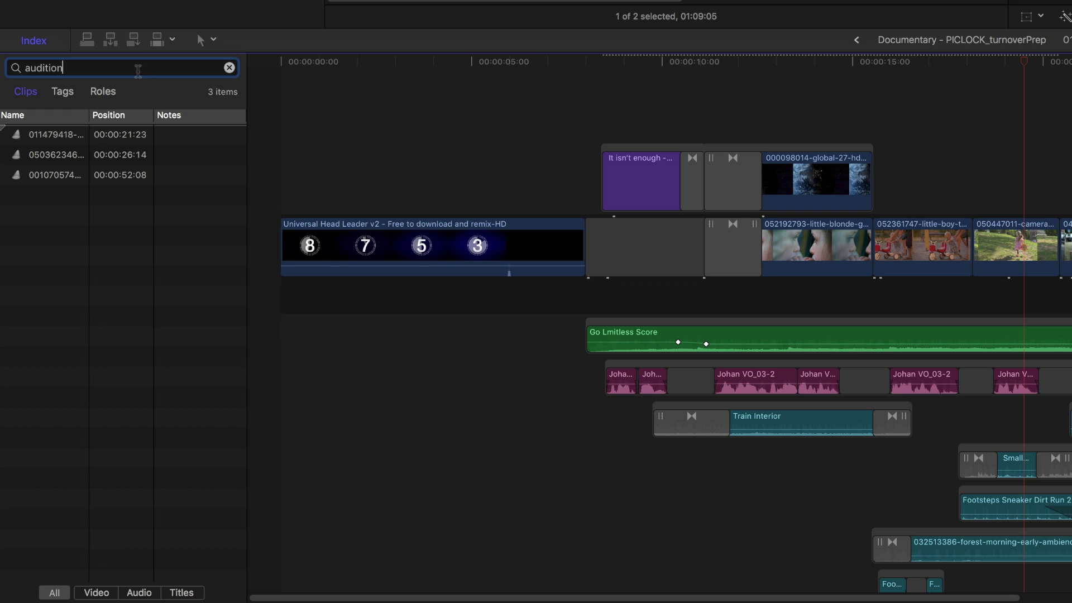
left_click(28, 137)
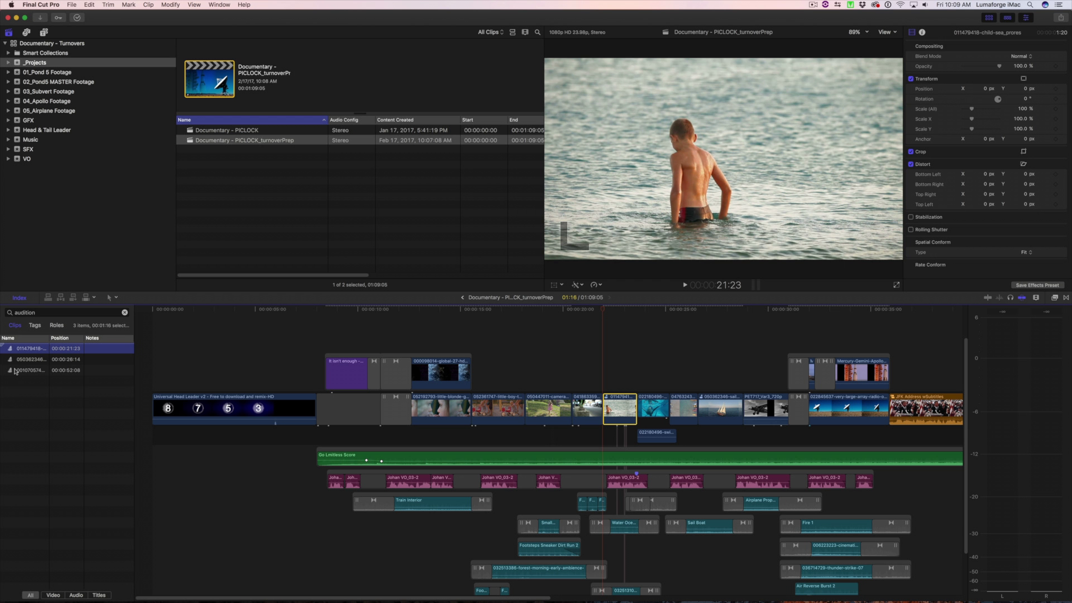
left_click(15, 371, "shift")
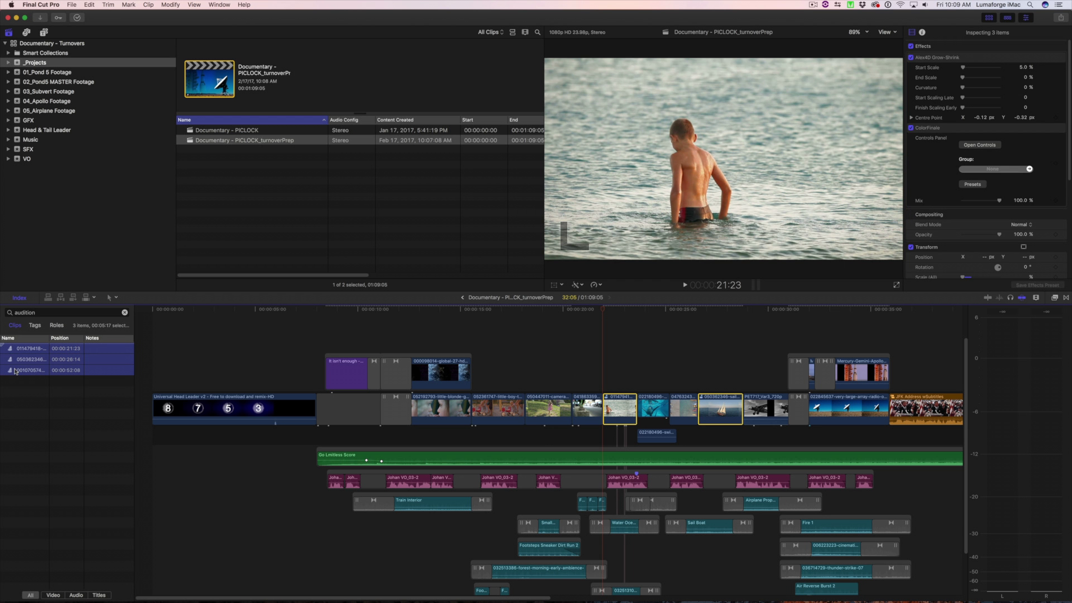
Open and finalize the selected auditions in the timeline, then undo the finalize
key("super+2")
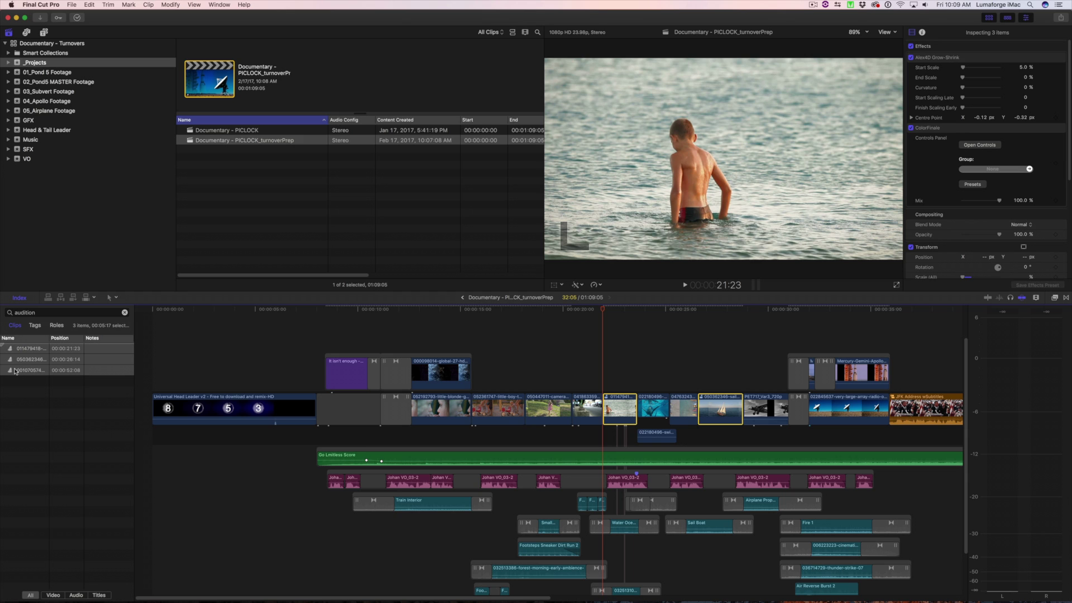
key("y")
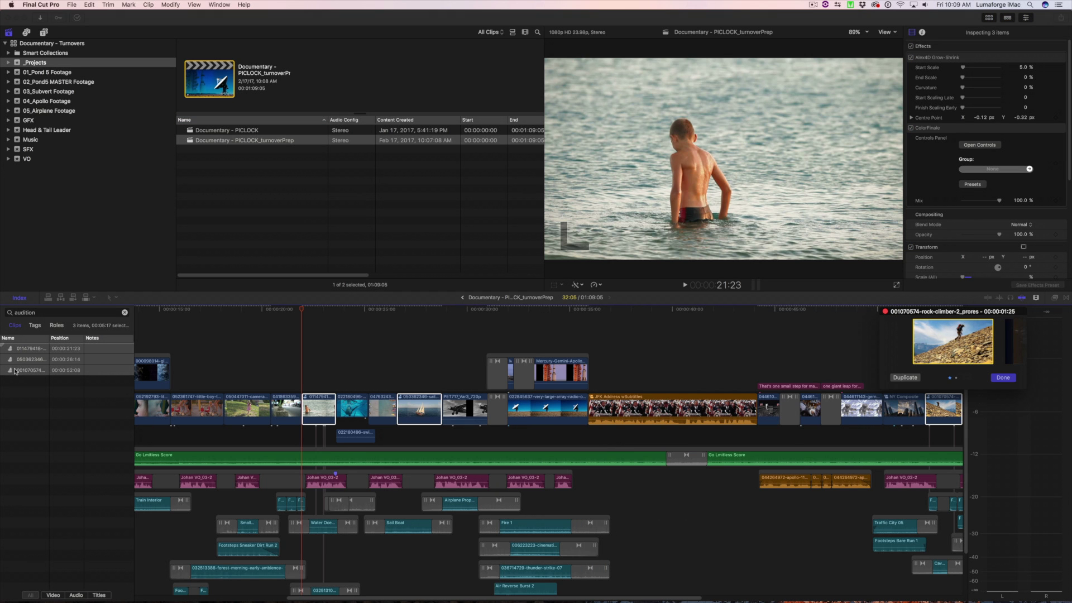
key("alt+shift+y")
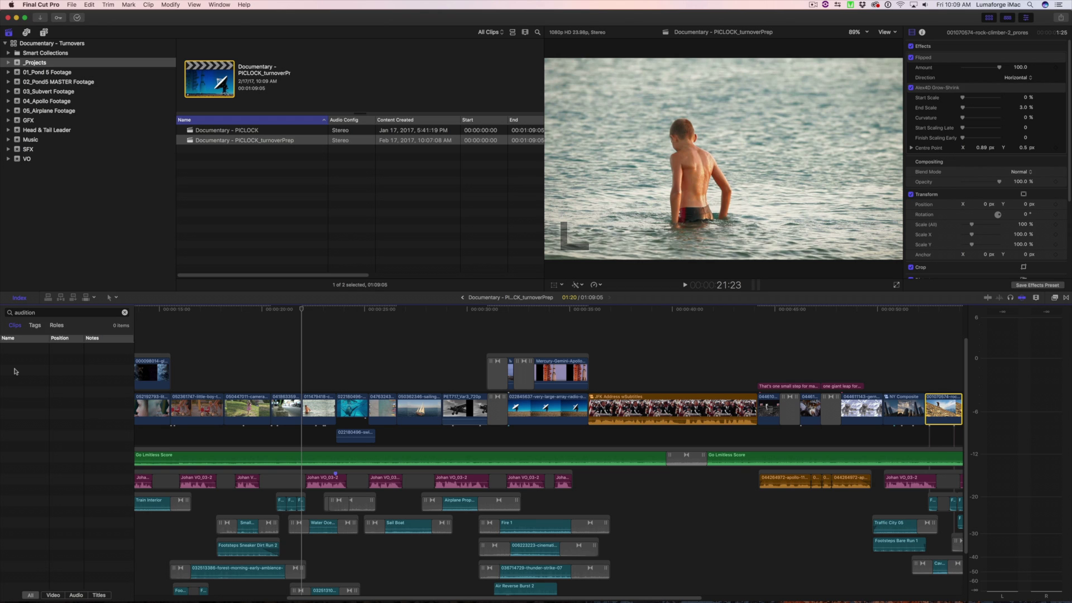
key("super+z")
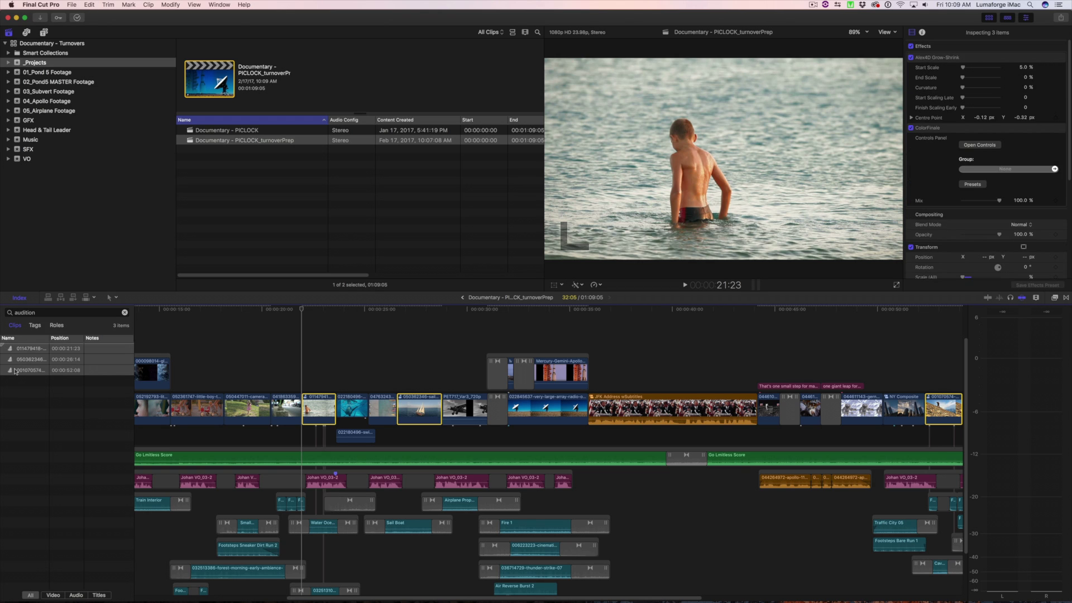
Reselect the three audition clips in the index and finalize them
left_click(15, 413)
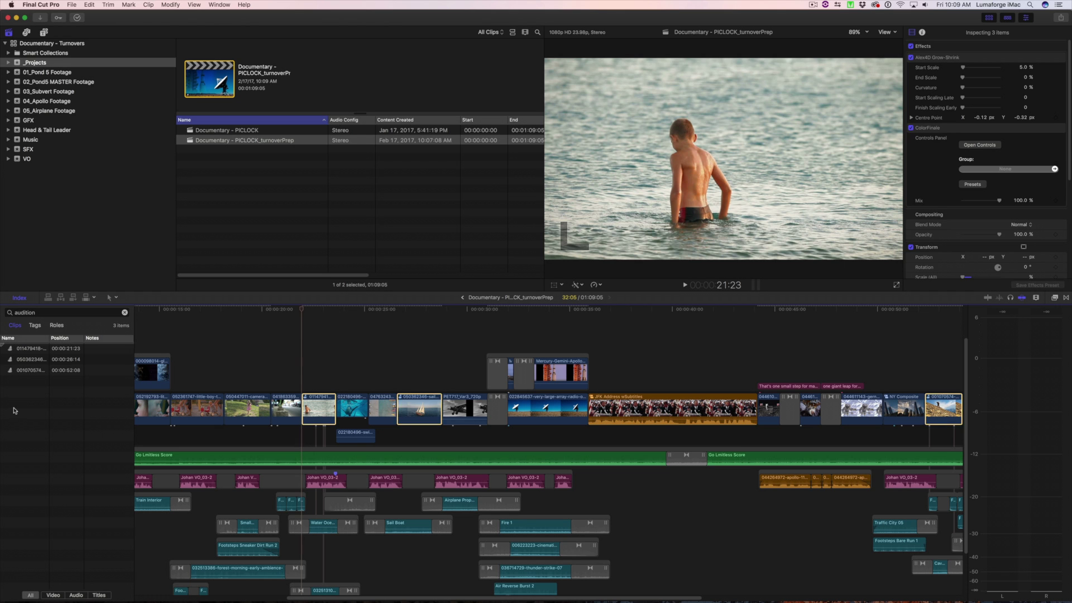
left_click(20, 371)
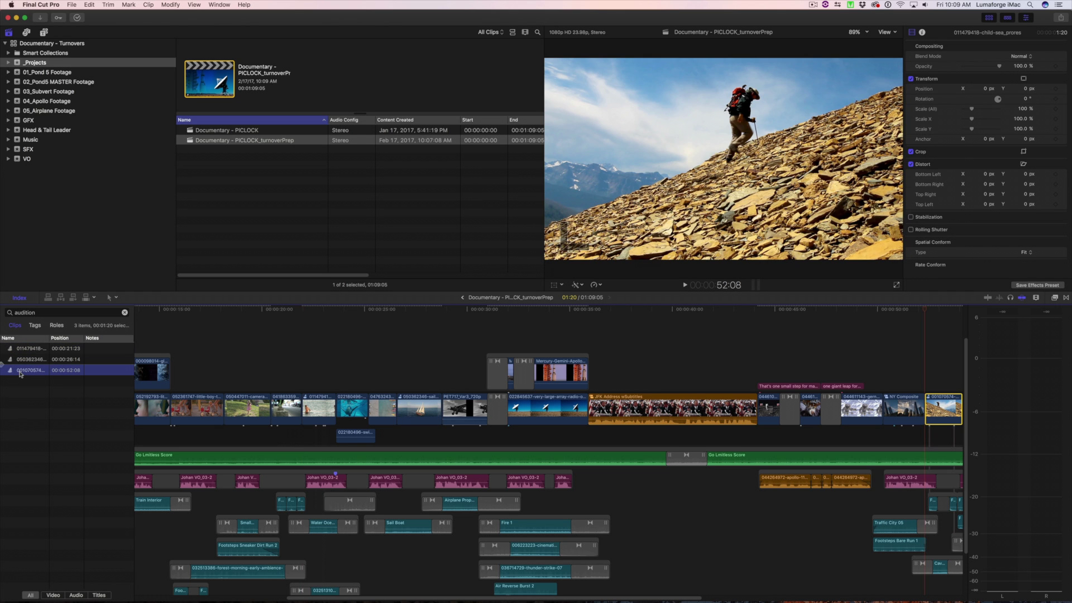
left_click(21, 349, "shift")
key("alt+shift+y")
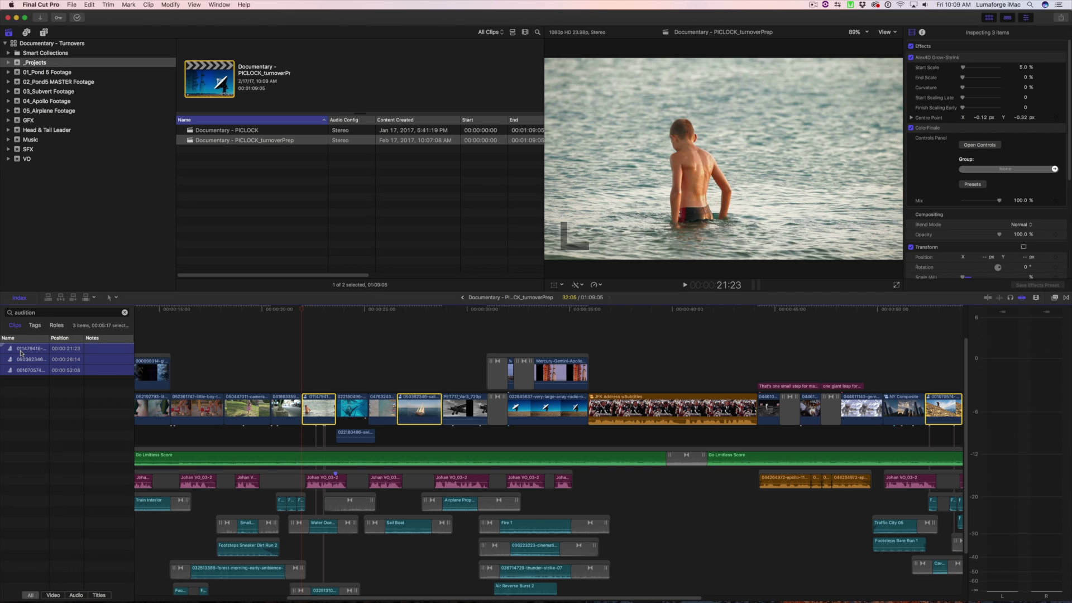
Finalize the rock-climber audition to its chosen clip and clear the index search
key("y")
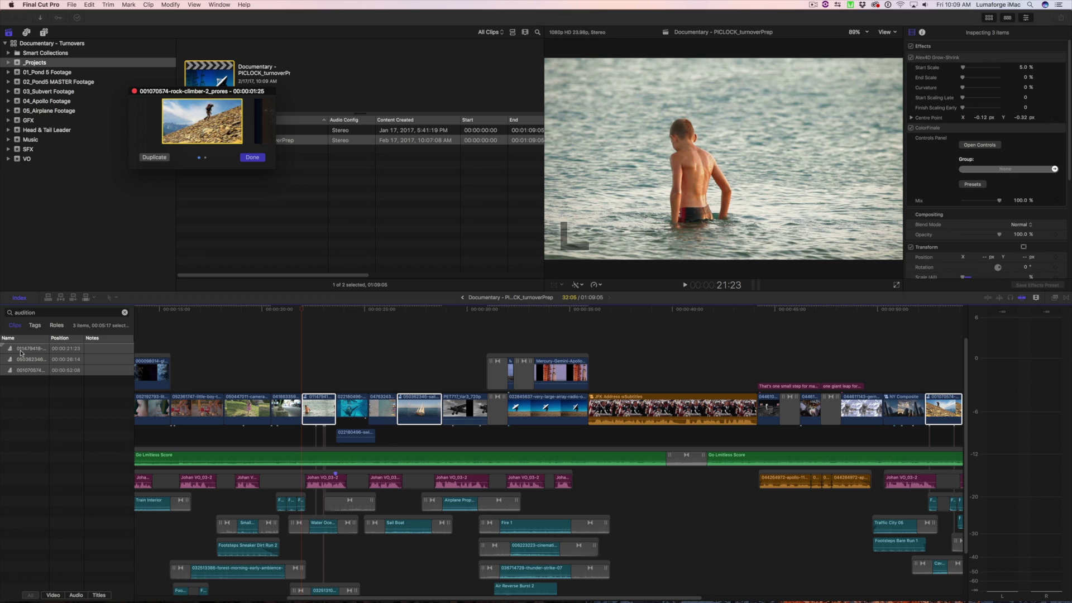
left_click_drag(168, 91, 317, 292)
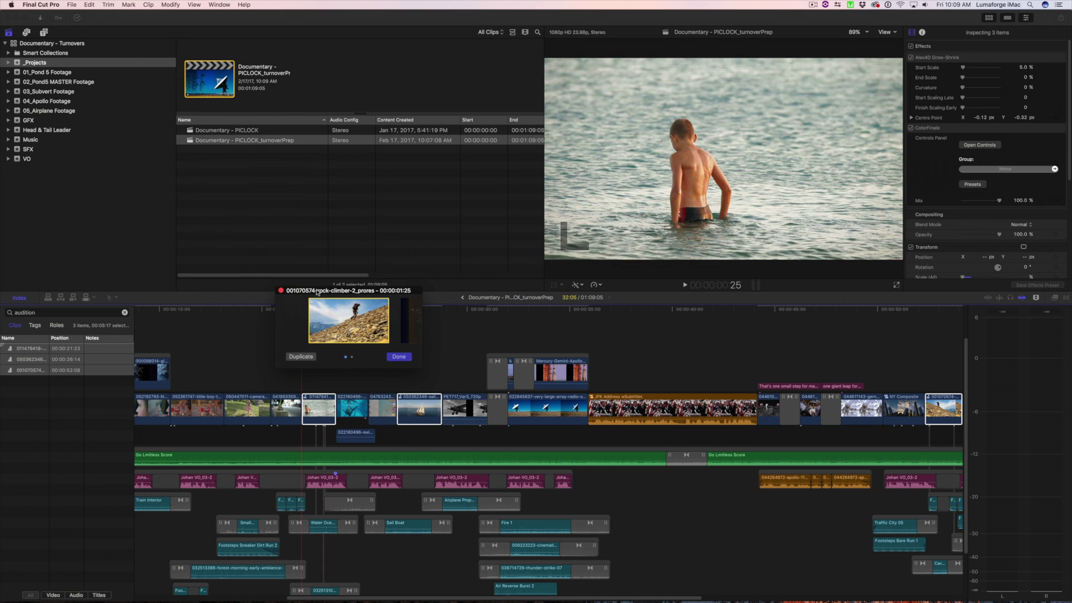
key("alt+shift+y")
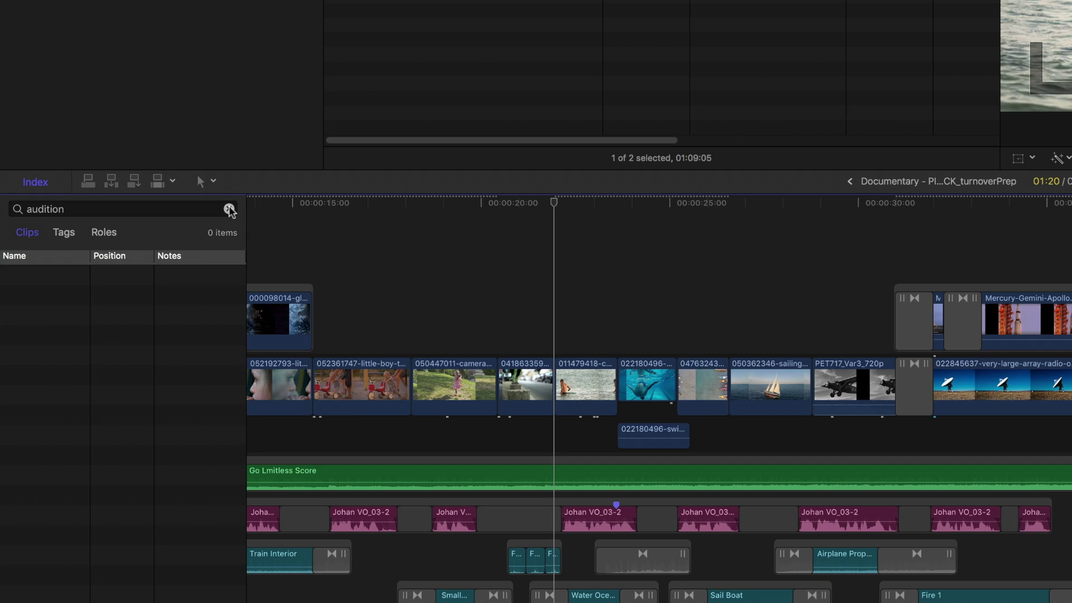
left_click(124, 312)
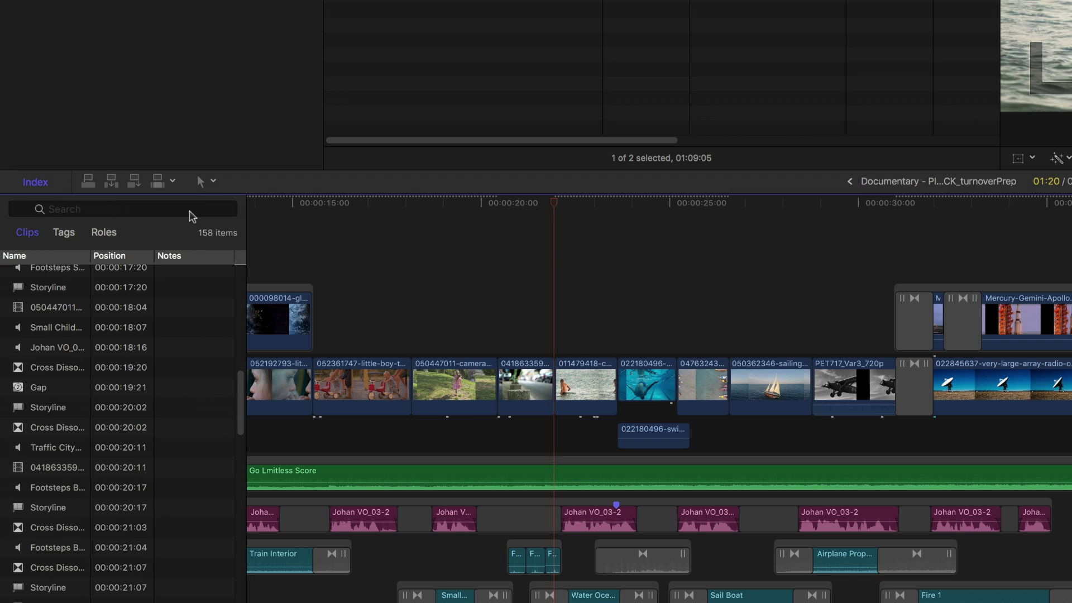
Search the index for 'compound' and break apart the JFK Address and NY Composite clips
left_click(190, 211)
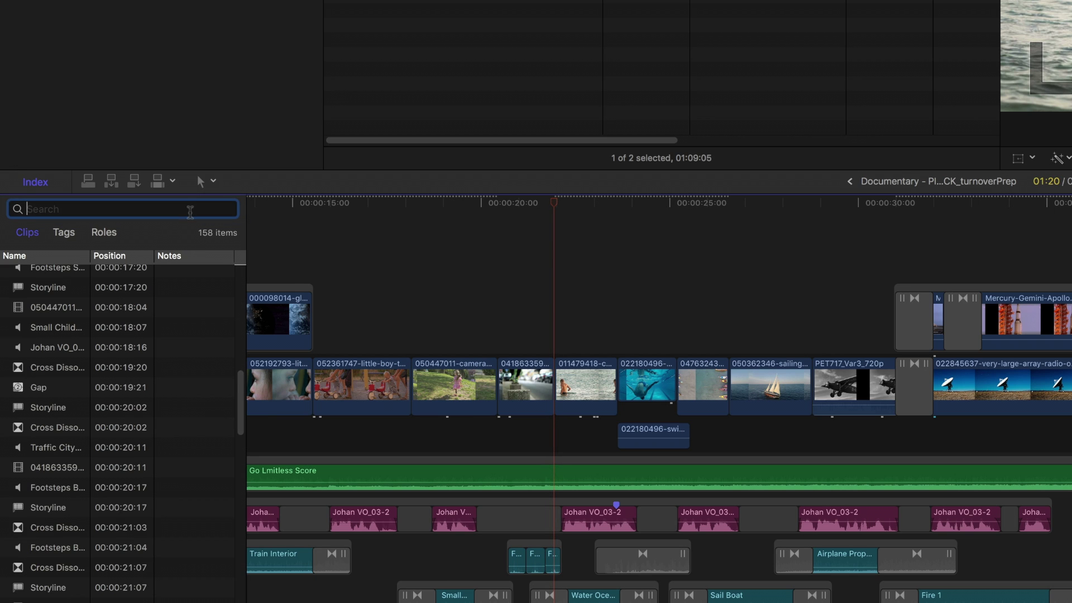
type("com")
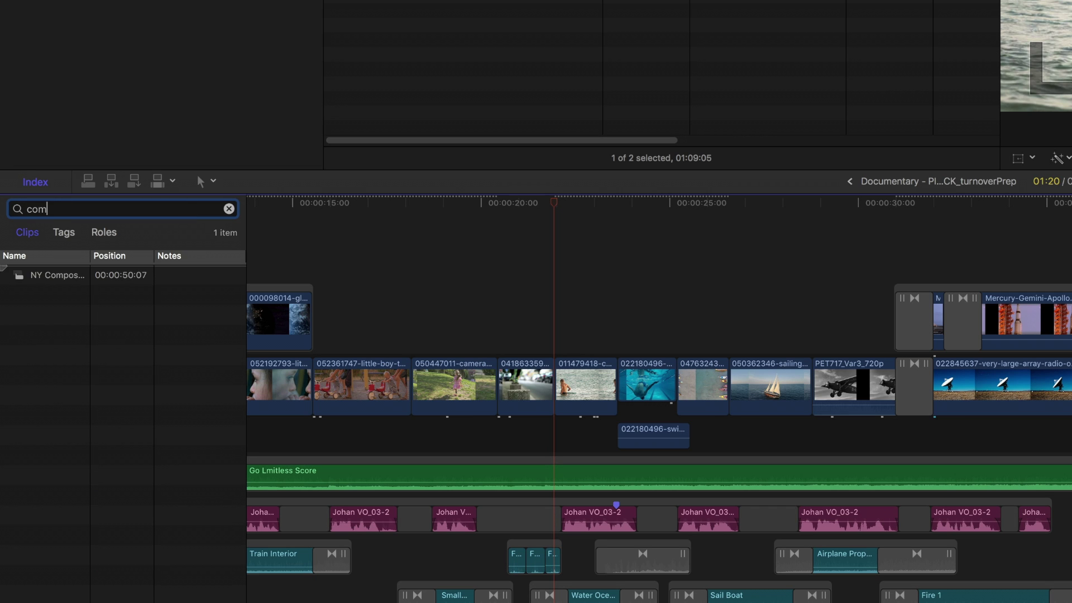
type("pound")
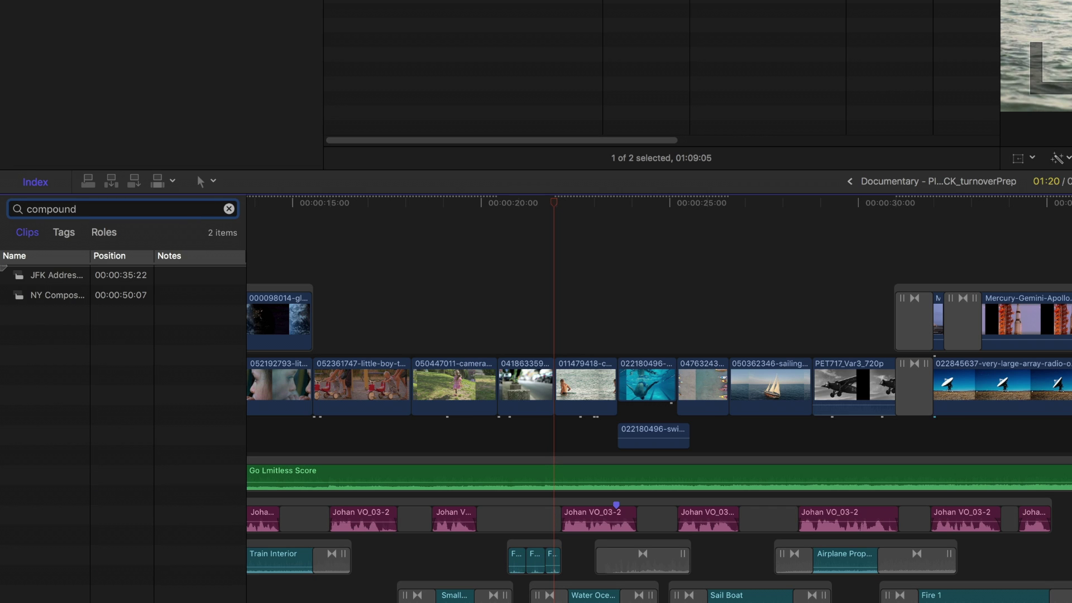
left_click(55, 276)
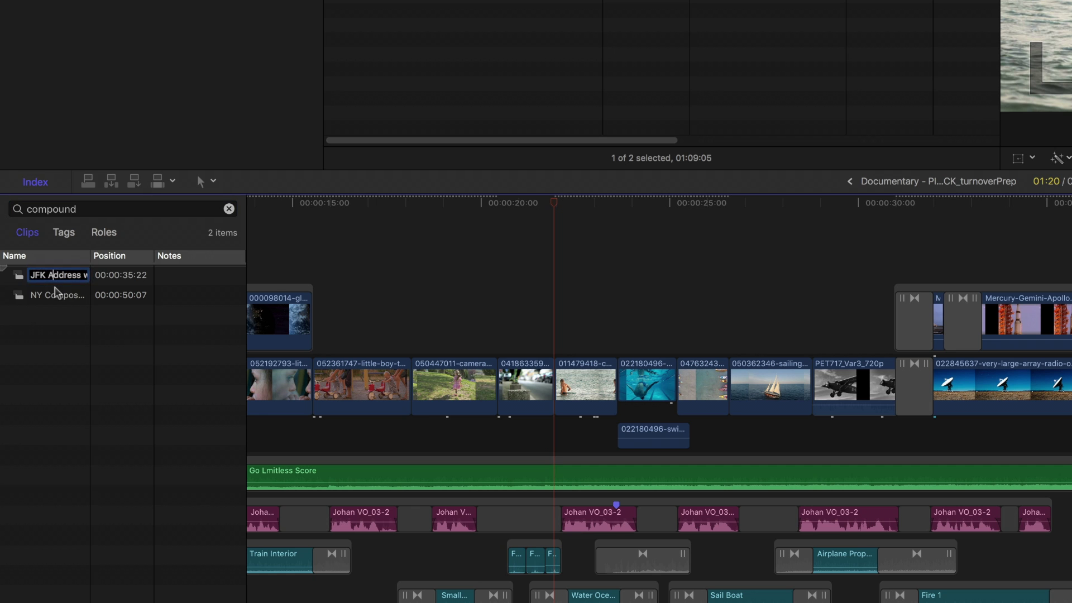
left_click(26, 276)
left_click(23, 294, "shift")
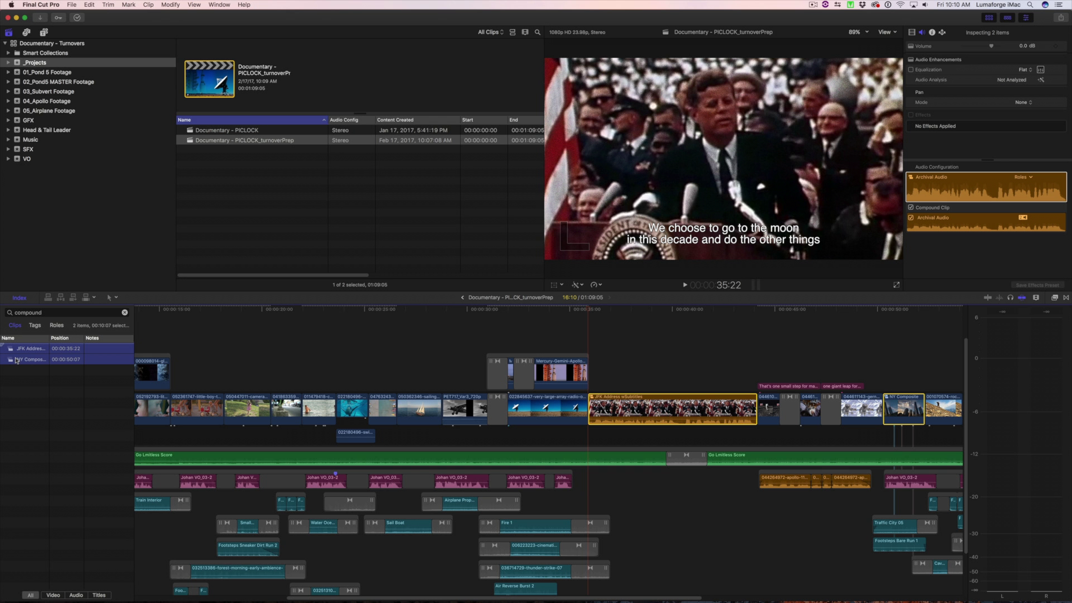
key("super+shift+g")
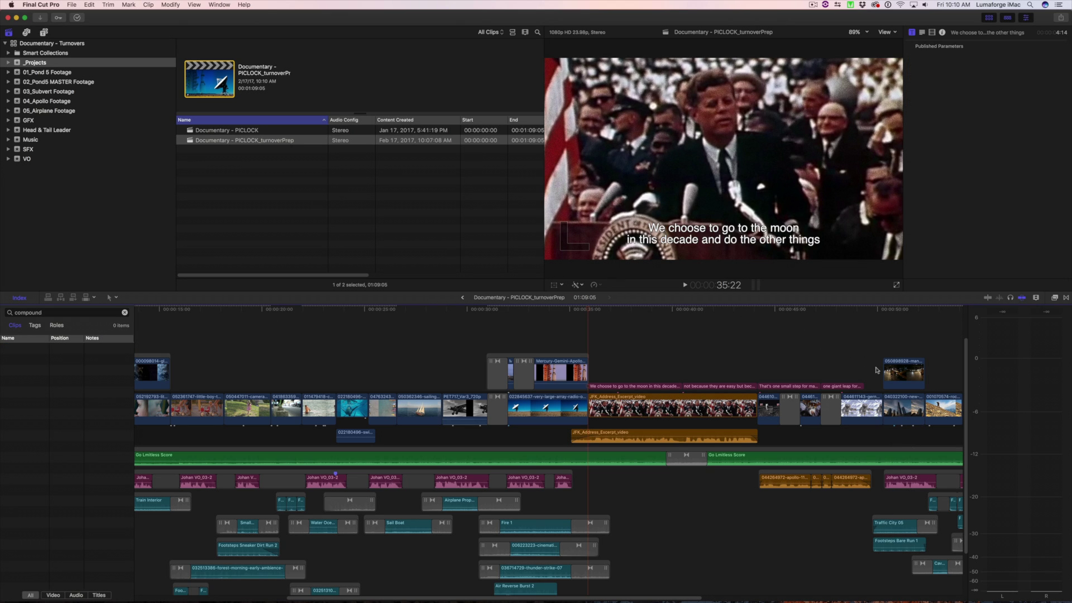
left_click(905, 406)
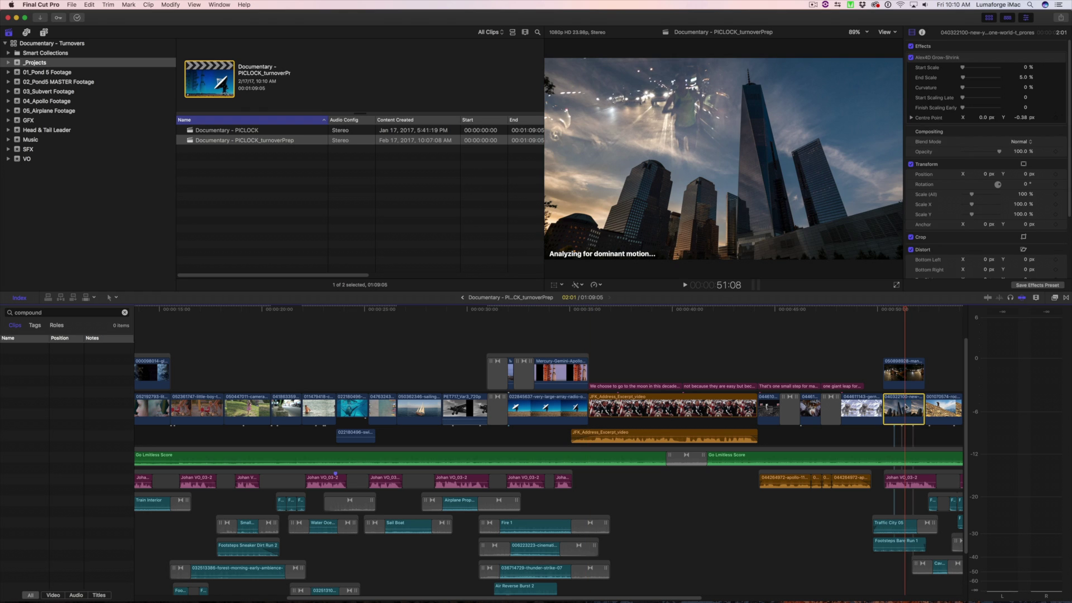
key("super+z")
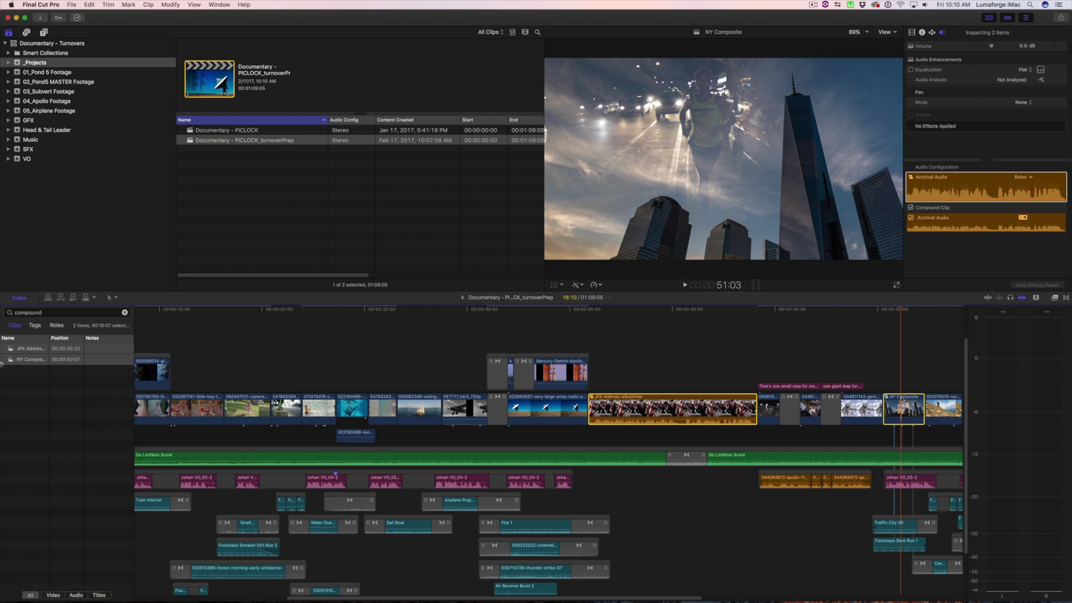
key("super+shift+z")
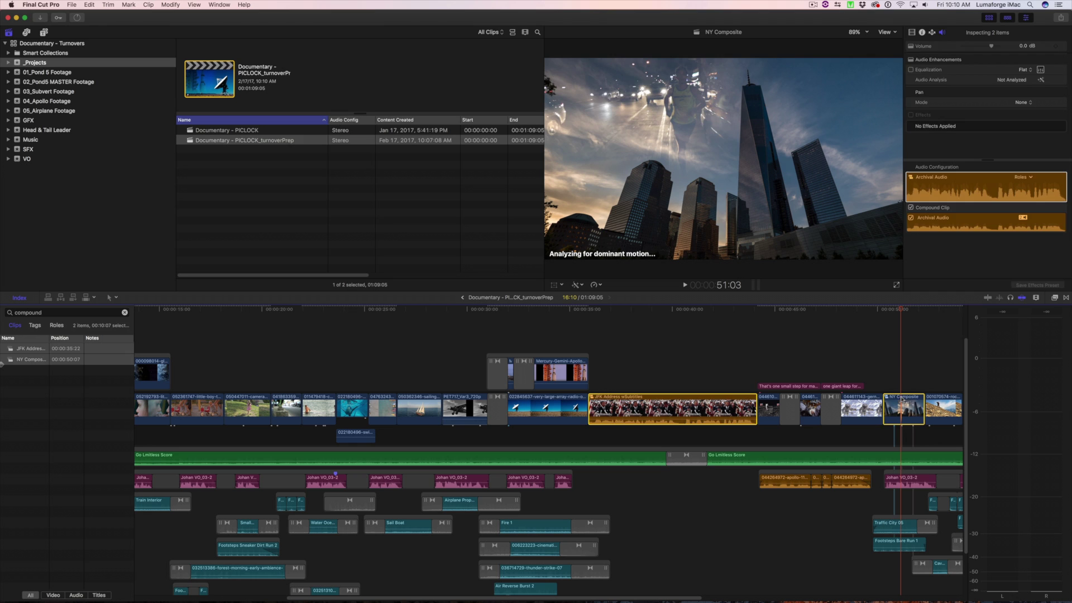
Check the masked running-man clip, park the playhead at 50:20, and fit the whole project in view
right_click(903, 376)
left_click(903, 373)
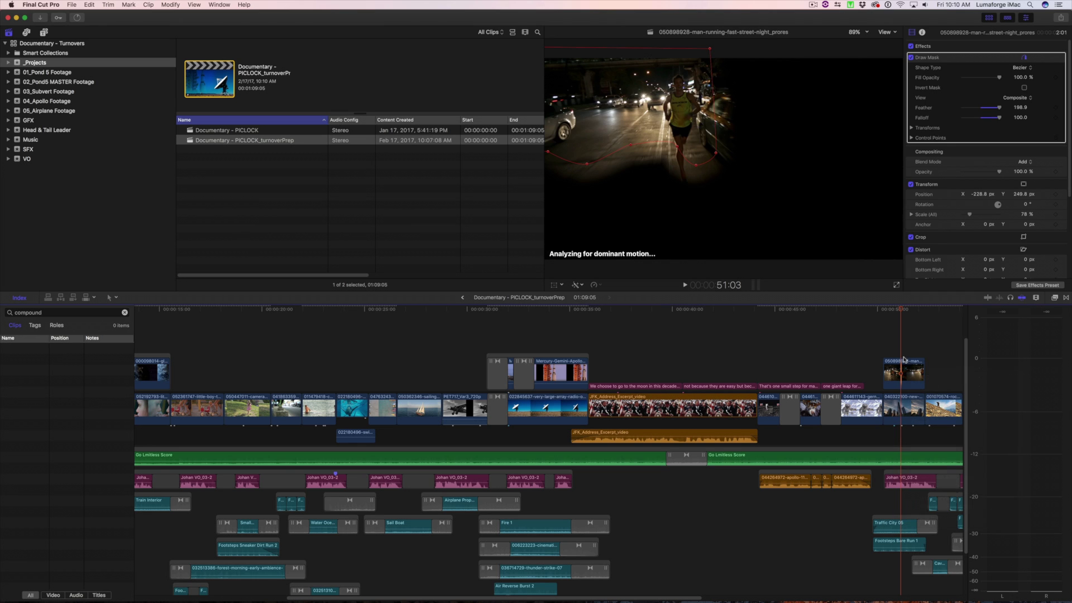
left_click(905, 366)
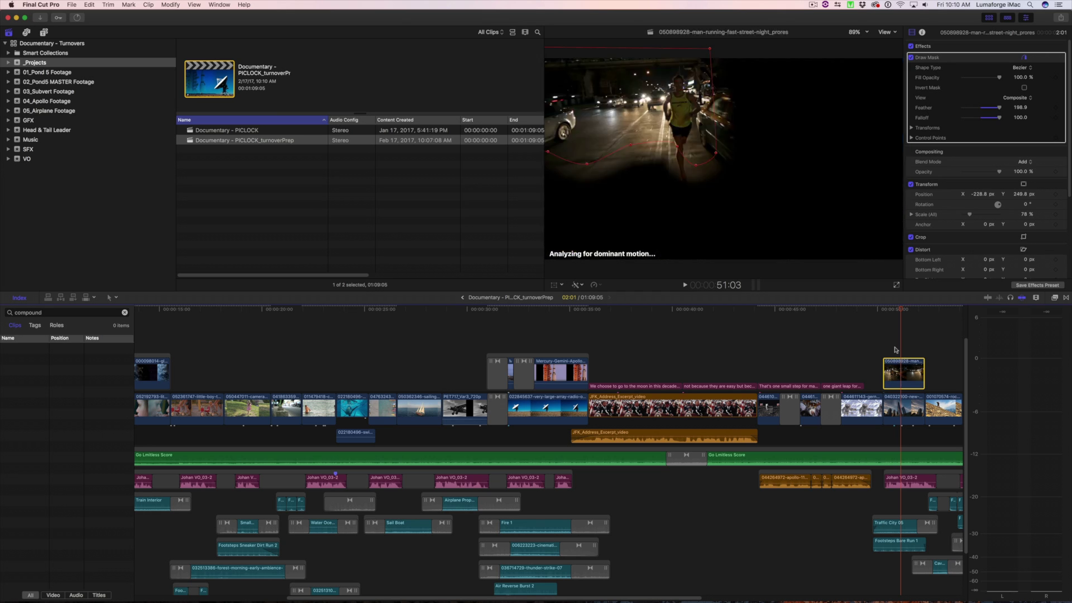
left_click(895, 350)
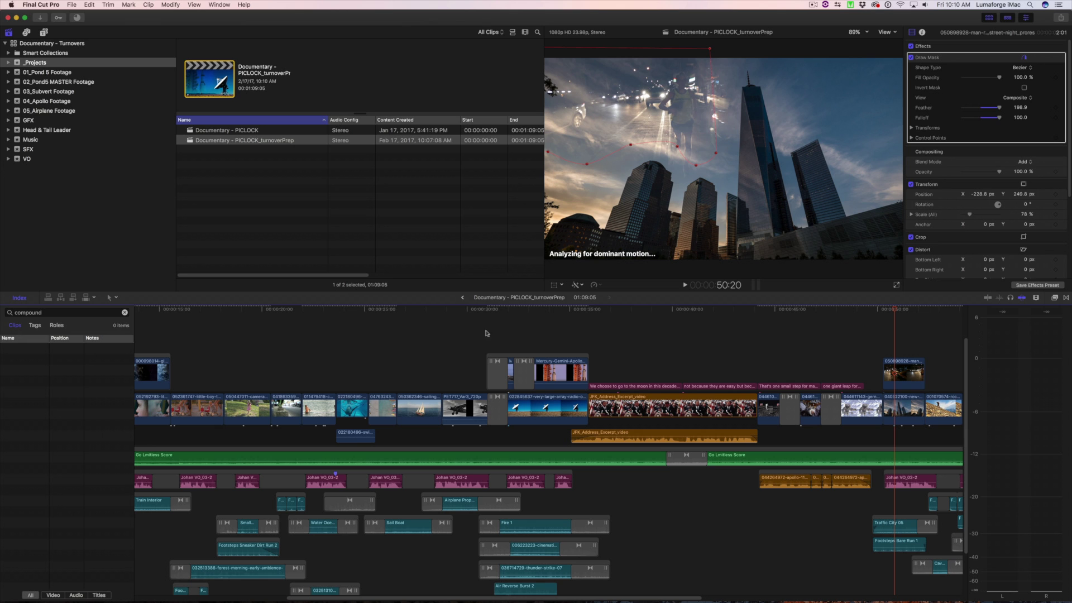
scroll(467, 338, "left", 3)
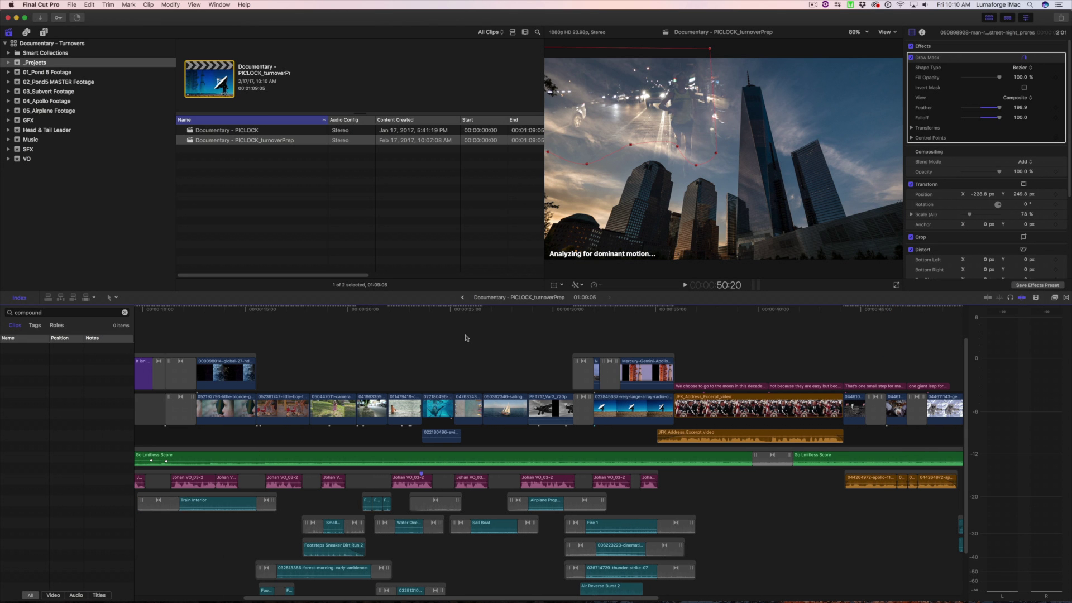
scroll(467, 338, "up", 1)
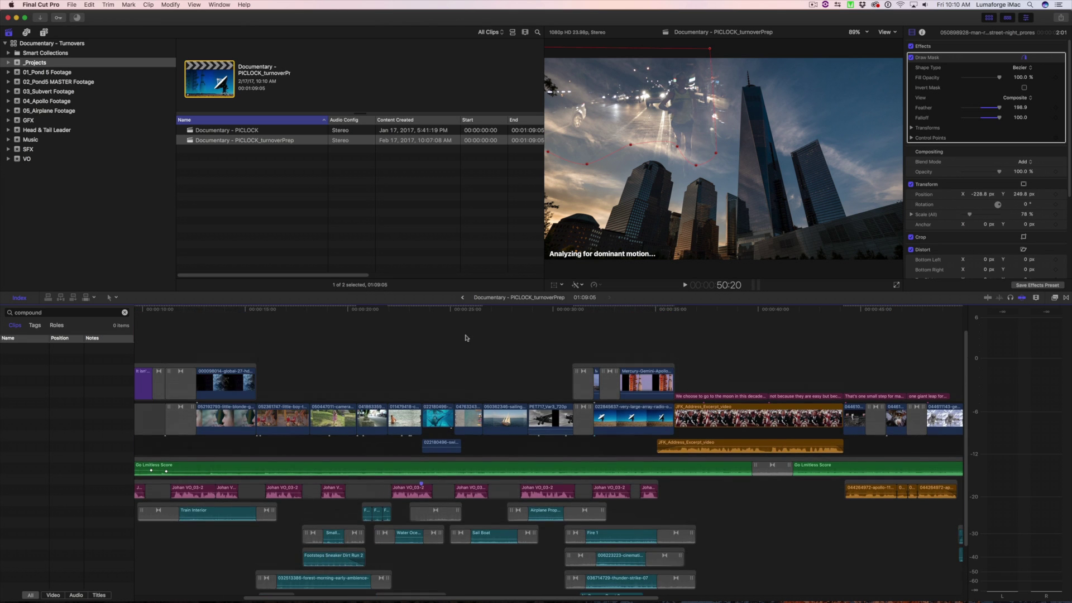
key("super+minus")
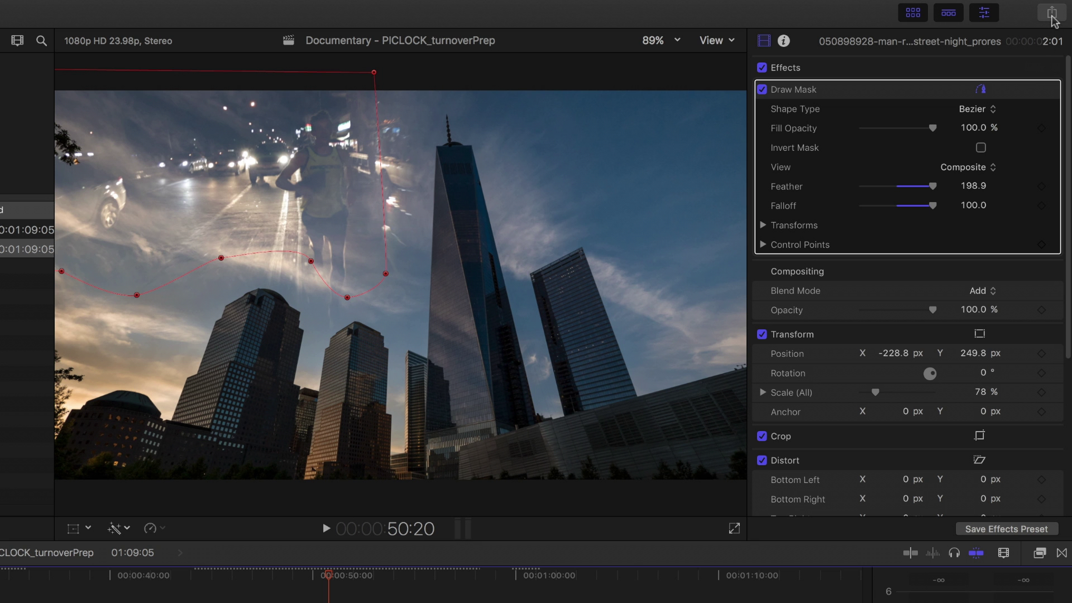
Export a Master File using Apple ProRes 422 Proxy, saved to the Desktop
left_click(1061, 18)
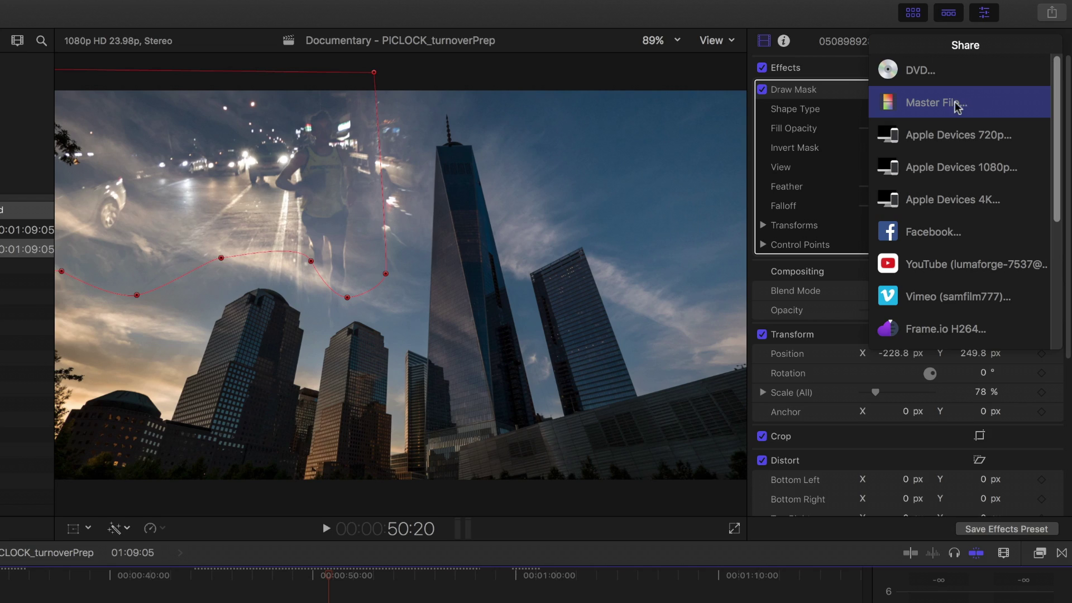
left_click(980, 104)
left_click(627, 133)
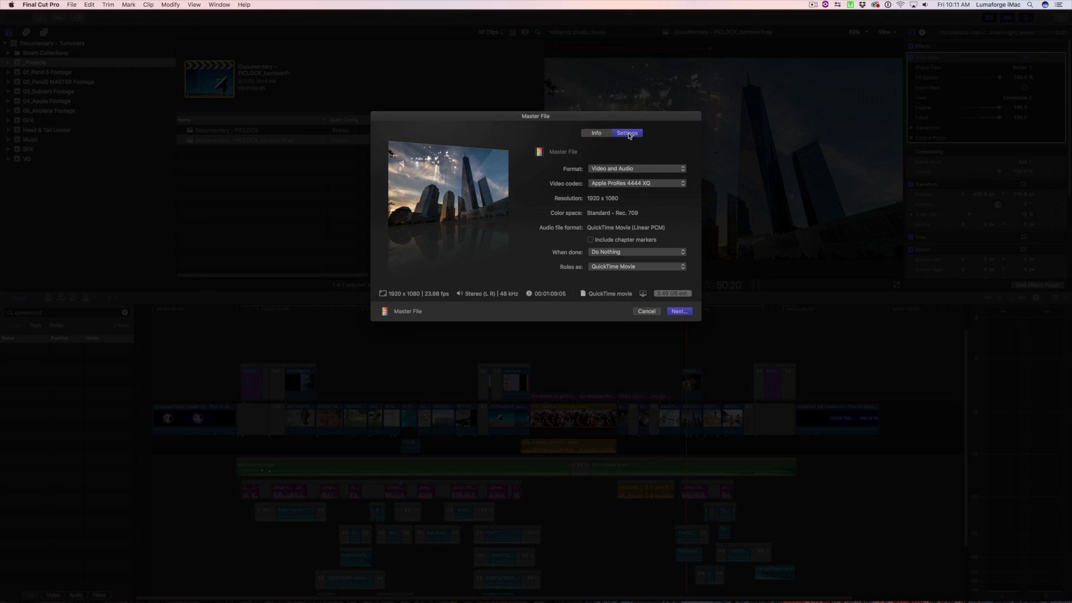
left_click(625, 184)
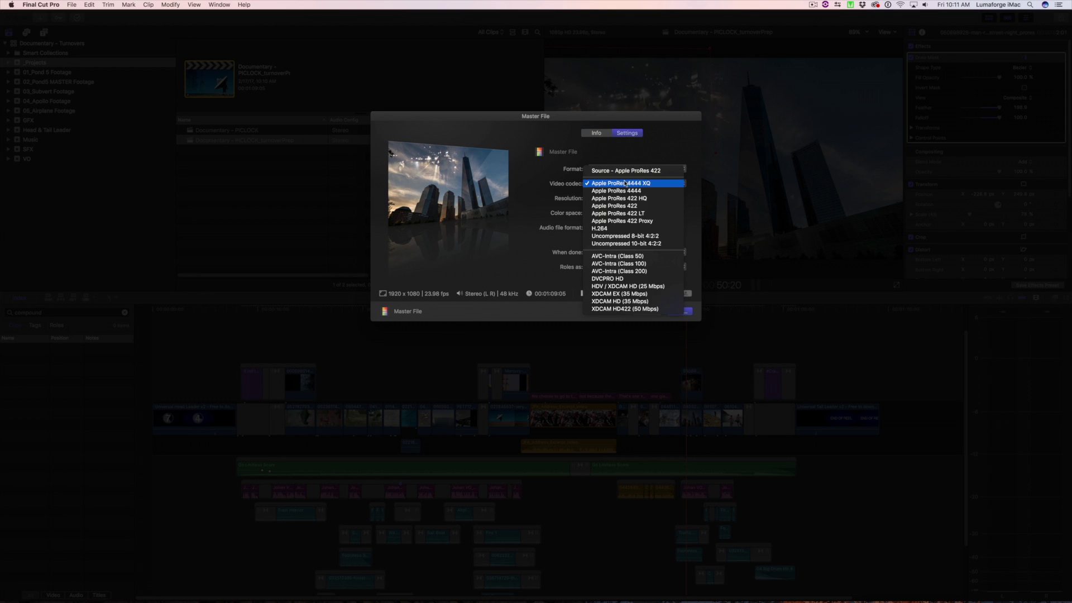
left_click(620, 222)
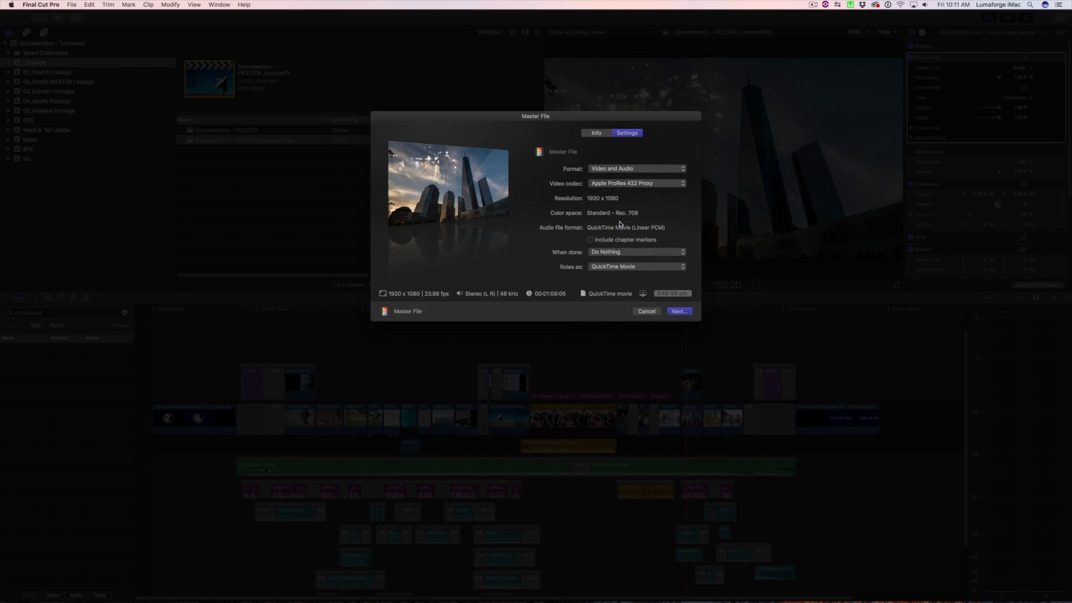
left_click(677, 311)
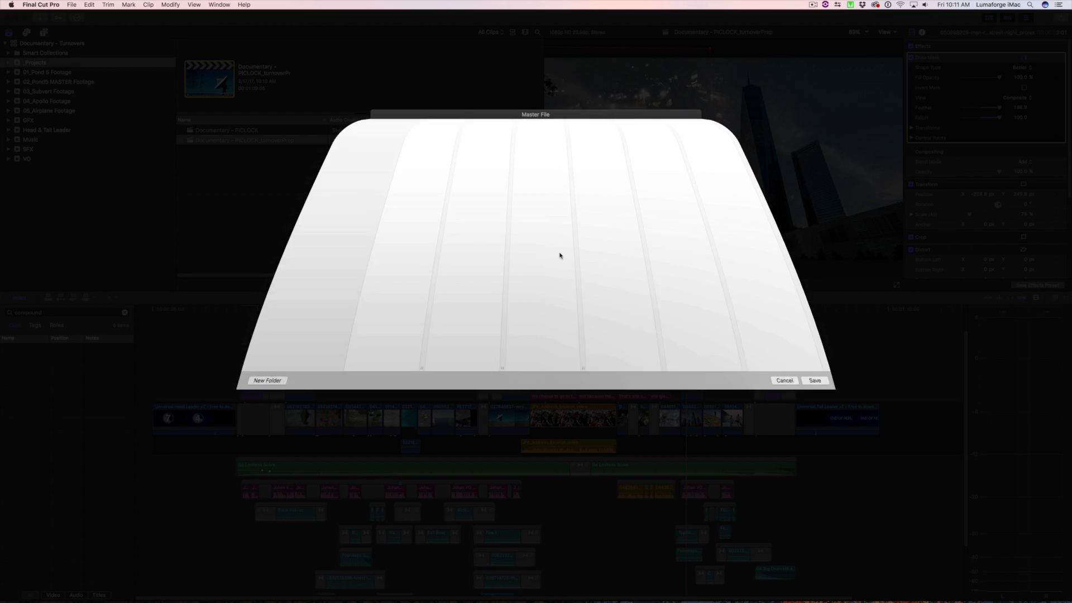
left_click(249, 245)
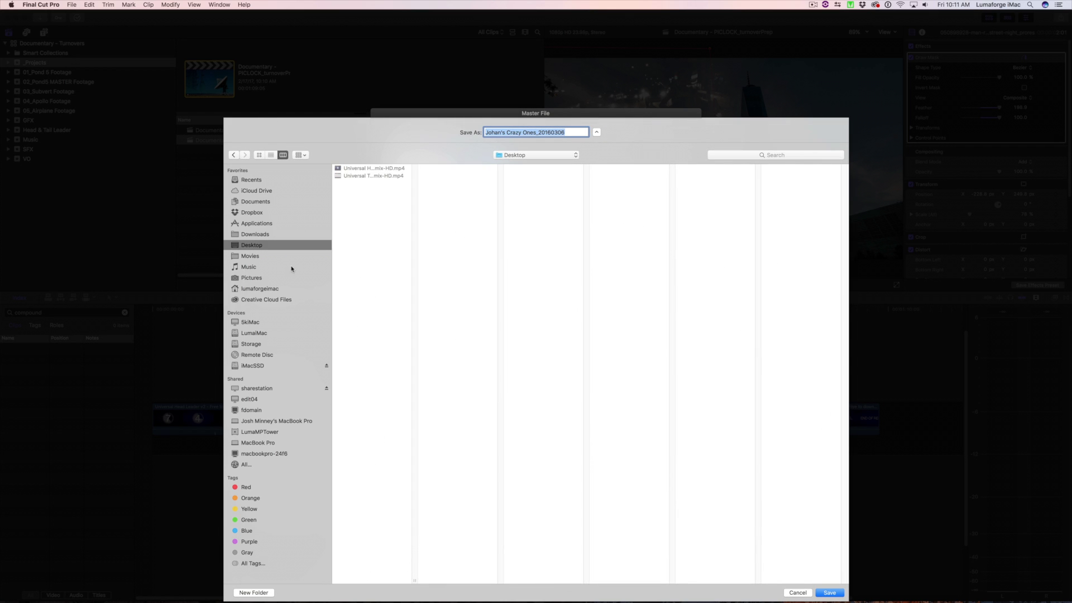
left_click(828, 593)
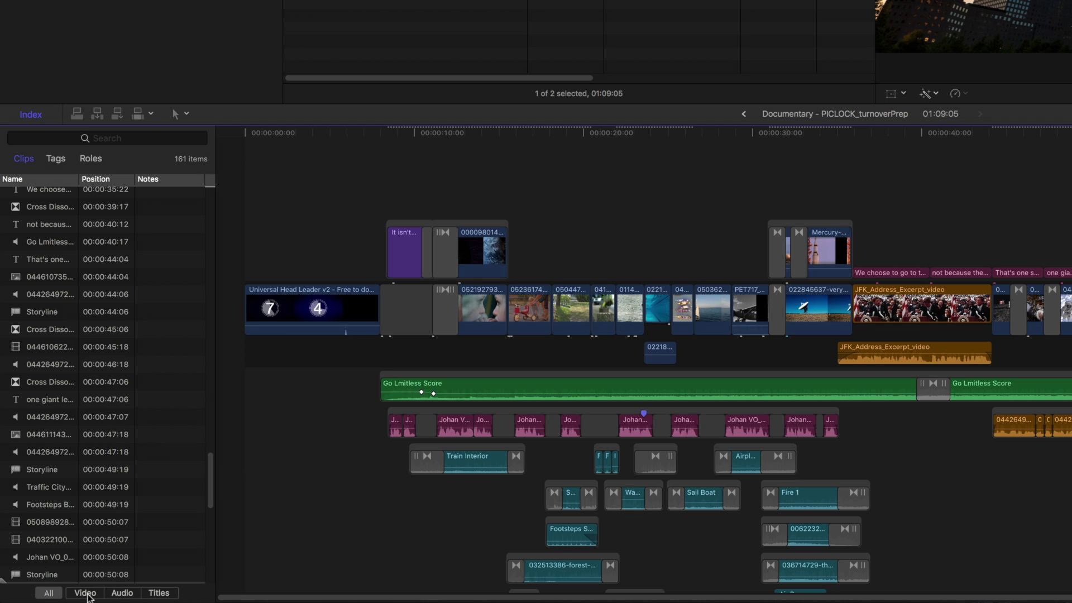
Filter the index to video clips and add Video Roles and Audio Roles columns, widening the list
left_click(85, 593)
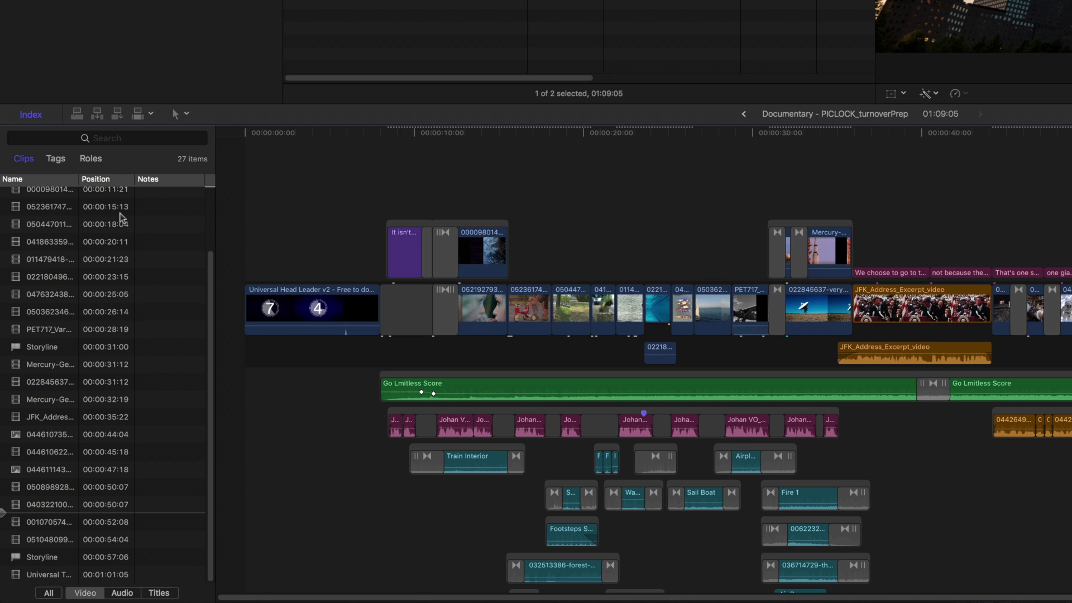
right_click(118, 179)
left_click(153, 247)
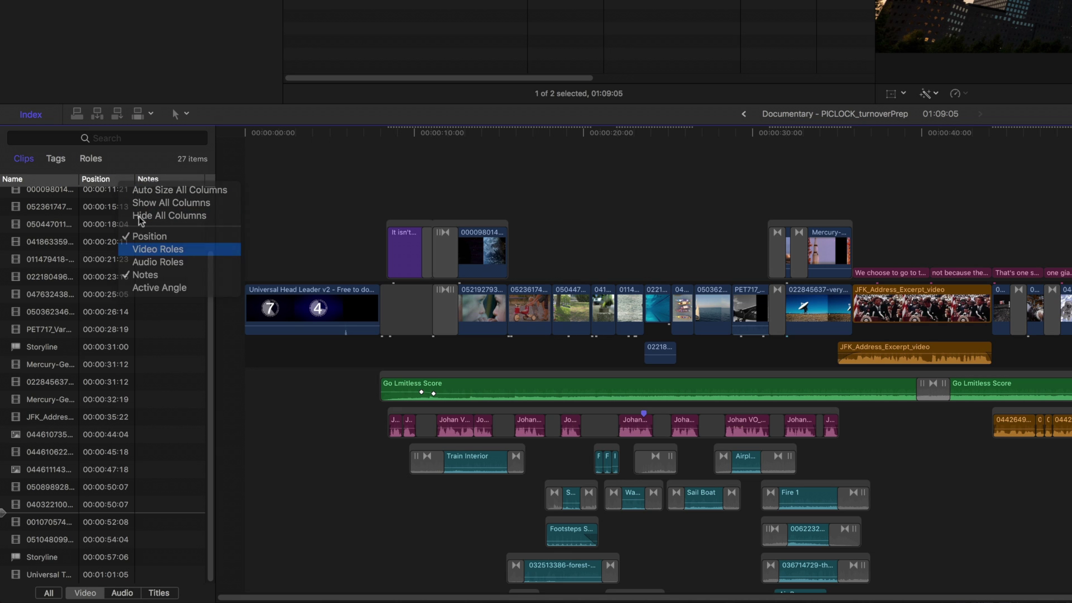
right_click(117, 184)
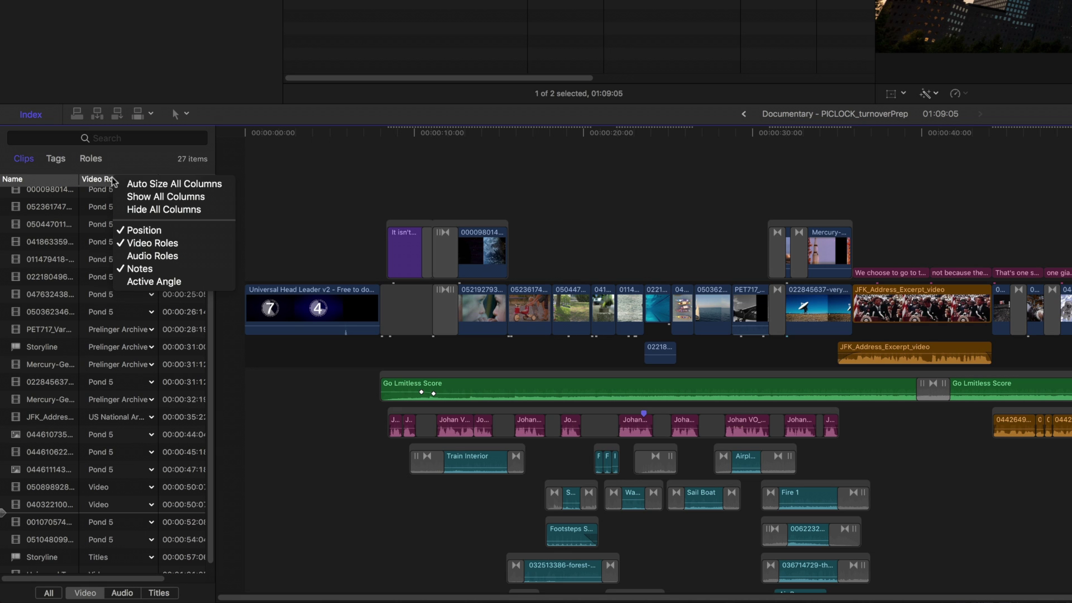
left_click(156, 255)
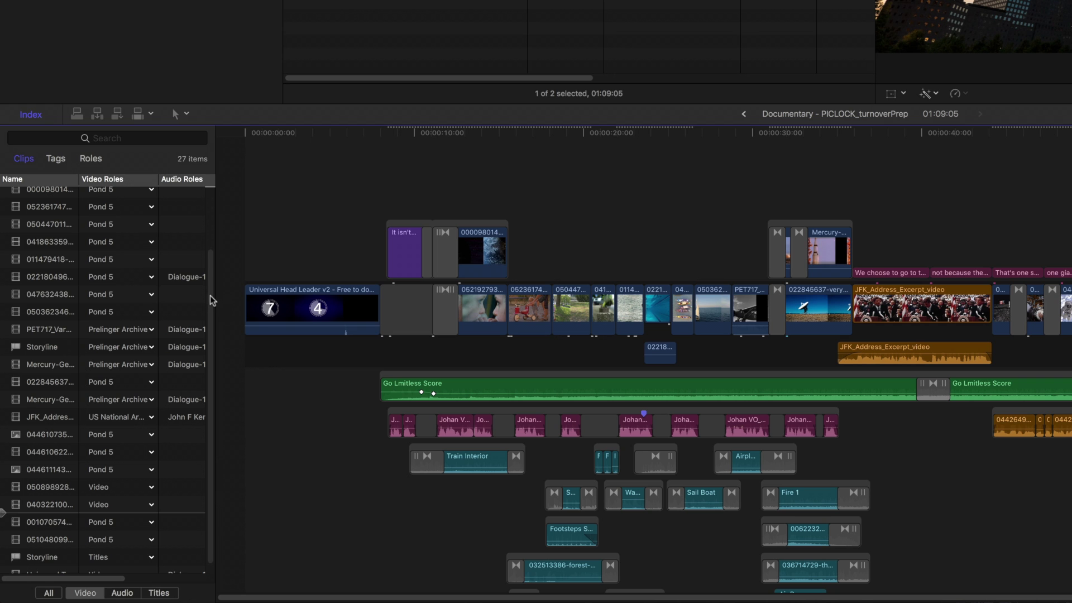
left_click_drag(213, 237, 324, 237)
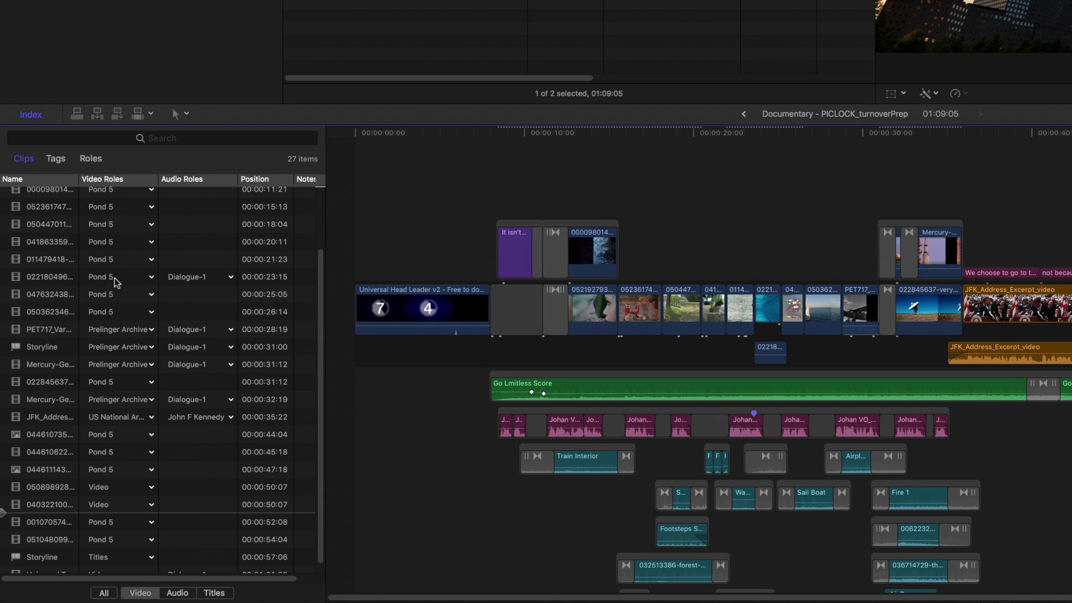
Select the dialogue clips at 00:00:23:15, 00:00:28:19, both Mercury clips, and the JFK address clip
left_click(115, 278)
left_click(50, 275)
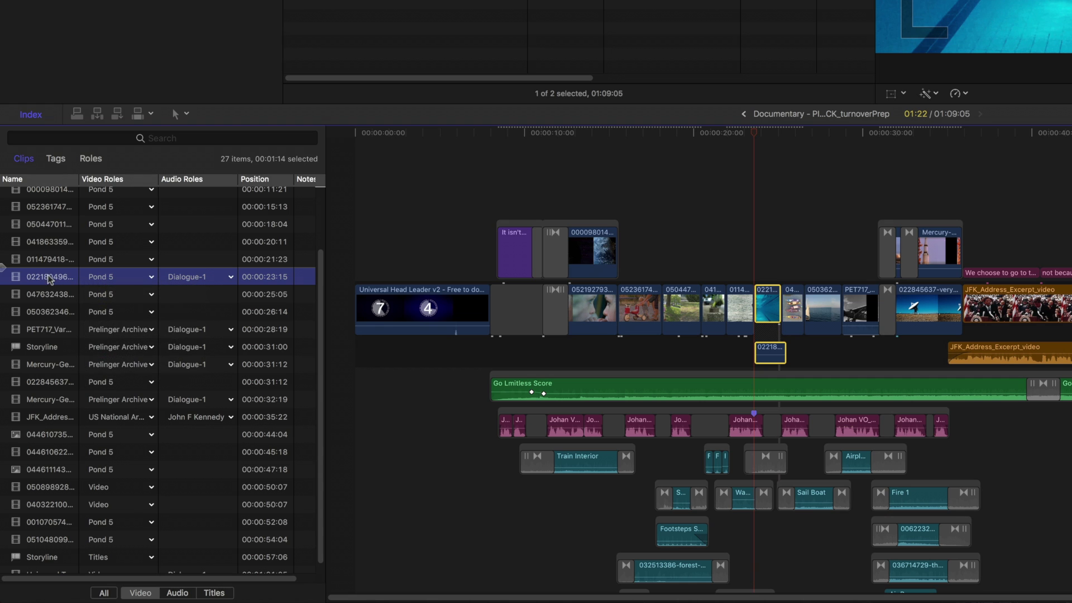
left_click(45, 328)
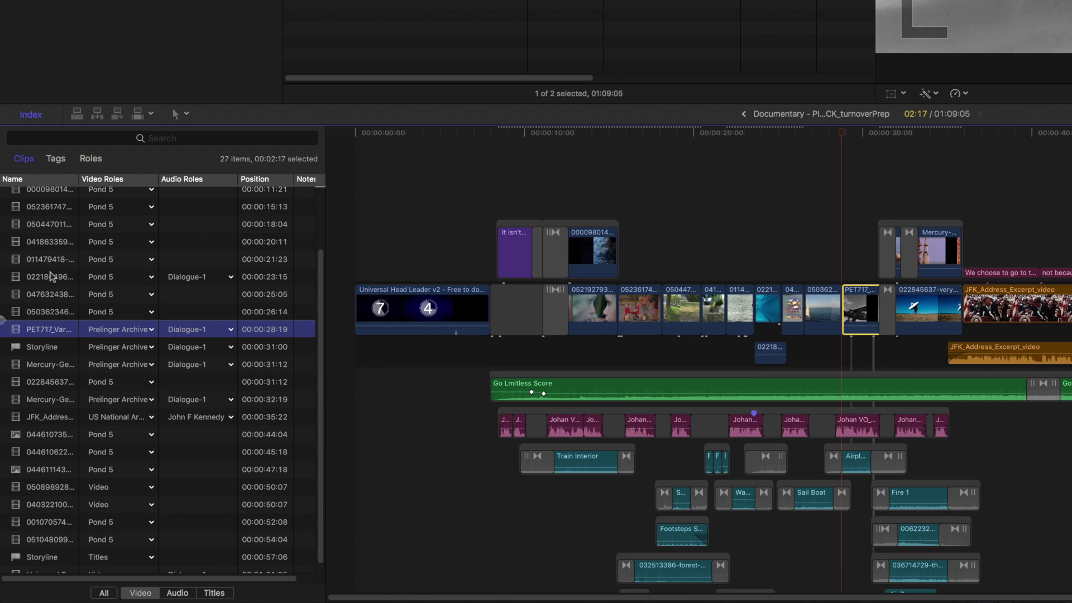
left_click(50, 277, "super")
left_click(56, 349, "super")
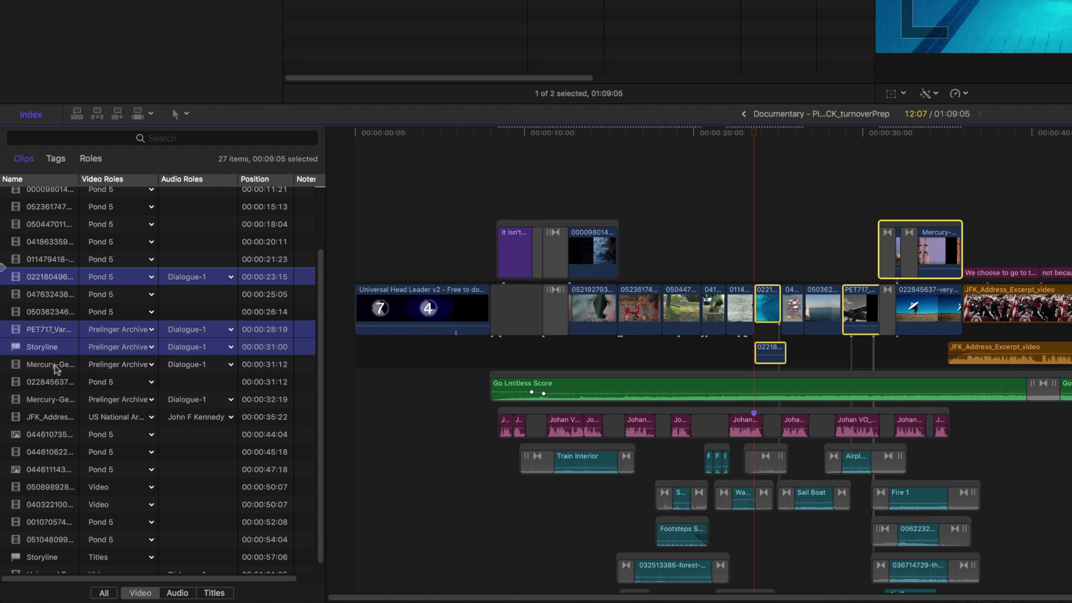
left_click(51, 364, "super")
left_click(51, 348, "super")
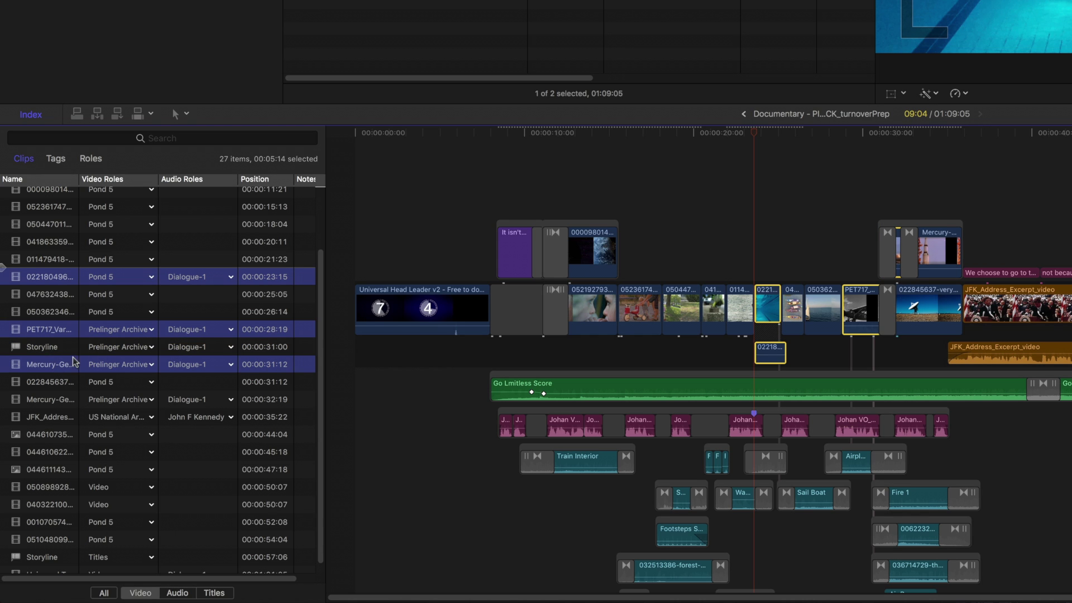
left_click(51, 399, "super")
left_click(50, 416, "super")
Add the head and tail leader clips to the selection and detach their audio in the timeline
scroll(49, 411, "down", 1)
left_click(50, 564, "super")
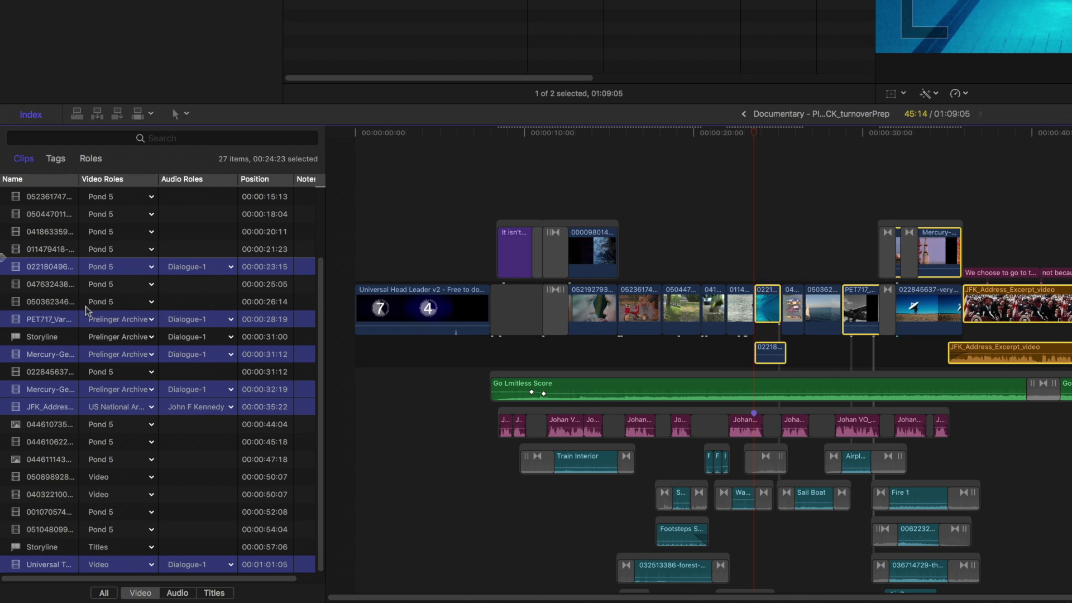
scroll(76, 317, "up", 5)
left_click(56, 198, "super")
key("super+2")
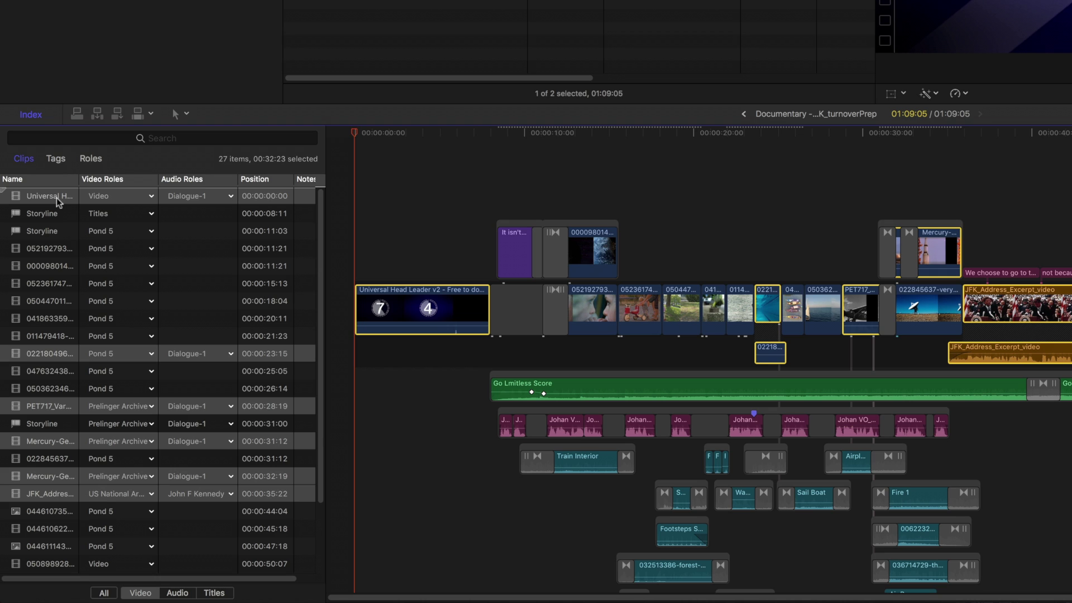
key("ctrl+shift+s")
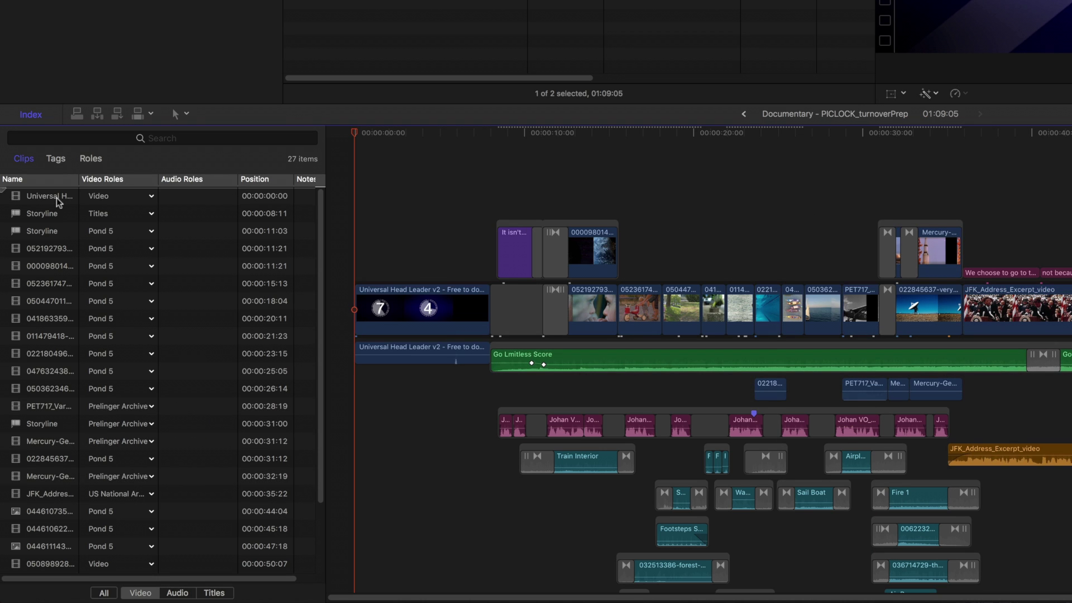
left_click(56, 198)
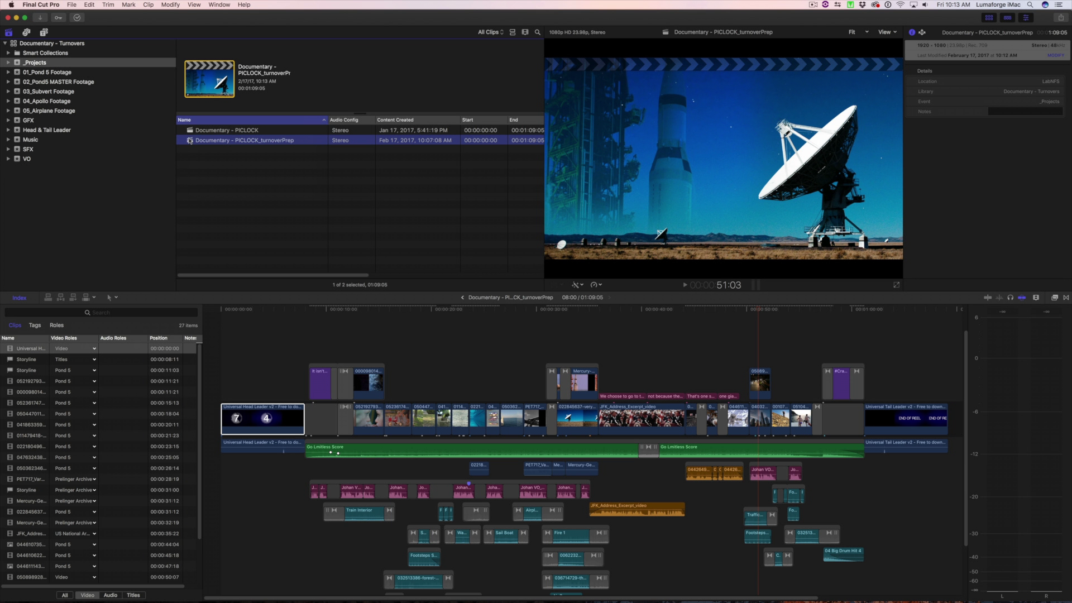
Duplicate the turnoverPrep project and rename the copy 'Documentary - PICLOCK_turnoverColor'
right_click(190, 141)
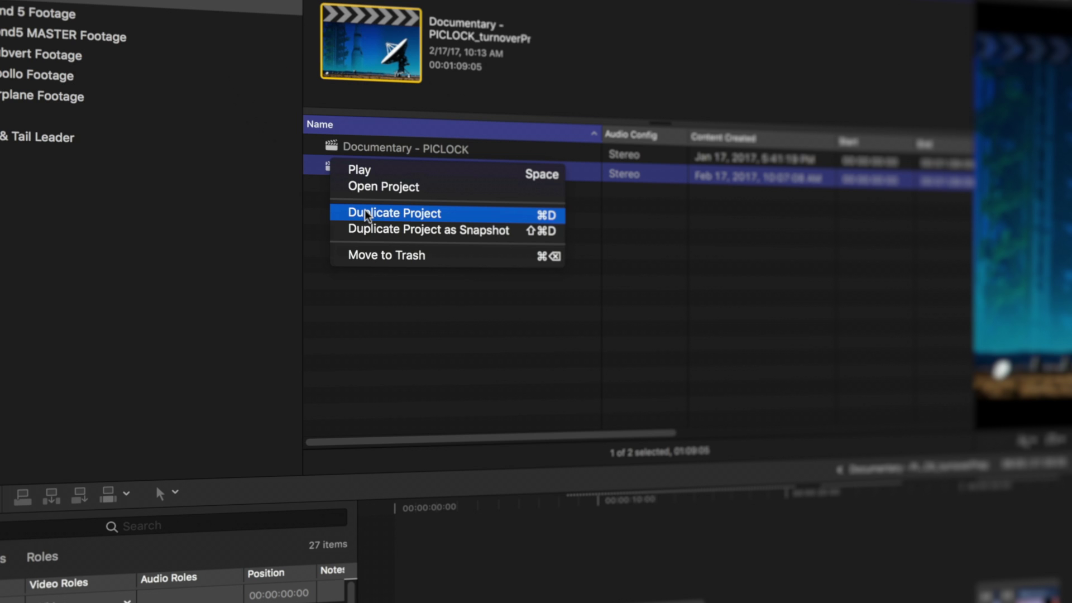
left_click(366, 213)
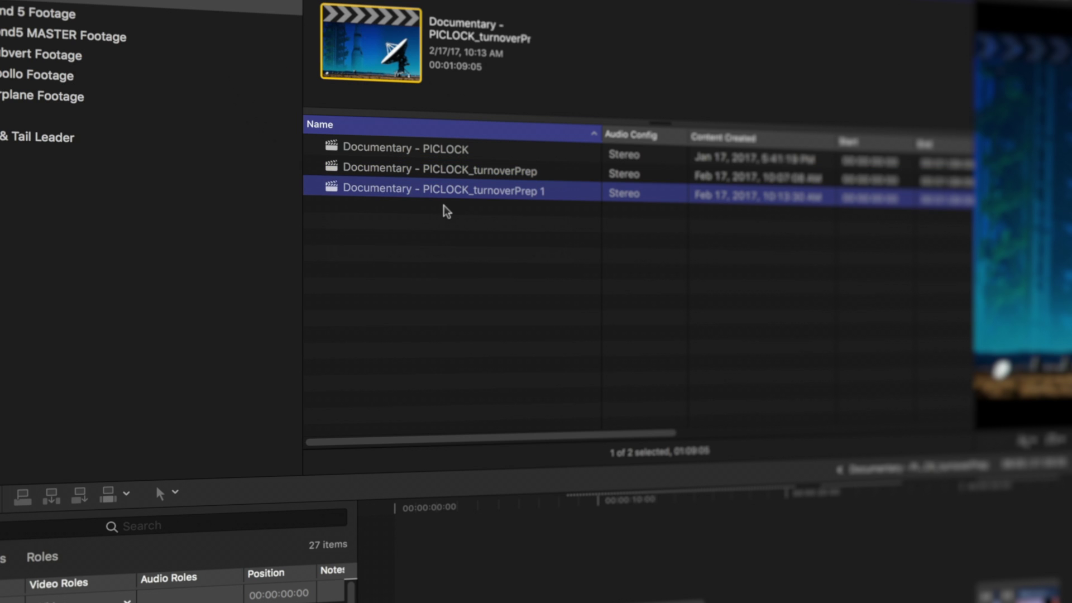
key("Return")
key("Right")
key("BackSpace")
key("BackSpace")
key("BackSpace")
key("BackSpace")
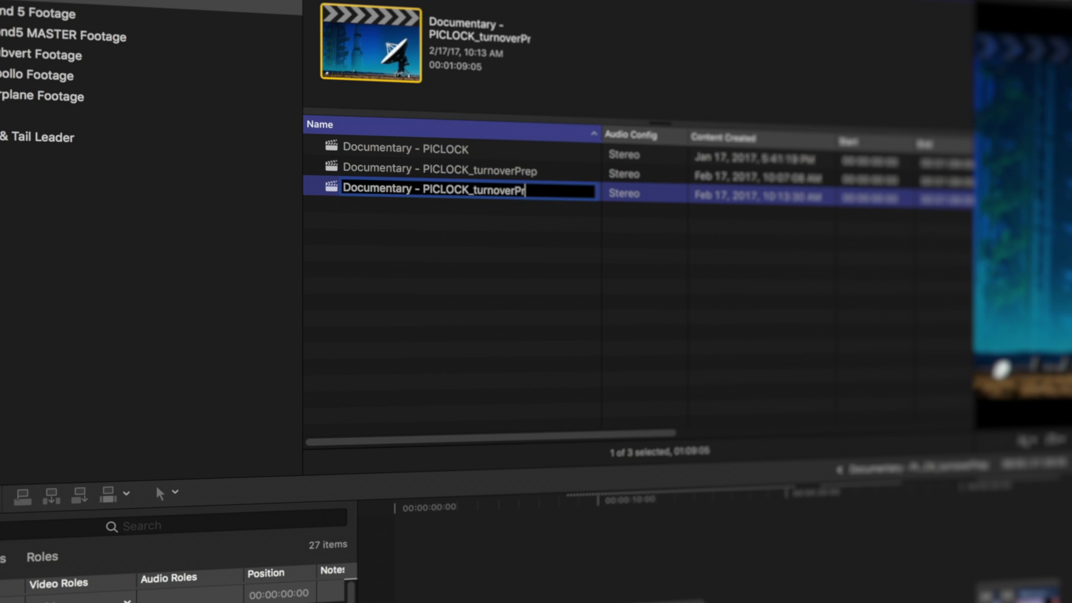
key("BackSpace")
key("BackSpace")
key("BackSpace")
key("BackSpace")
key("BackSpace")
key("BackSpace")
key("BackSpace")
key("BackSpace")
key("BackSpace")
key("BackSpace")
key("BackSpace")
type("_turnoverColor")
key("Return")
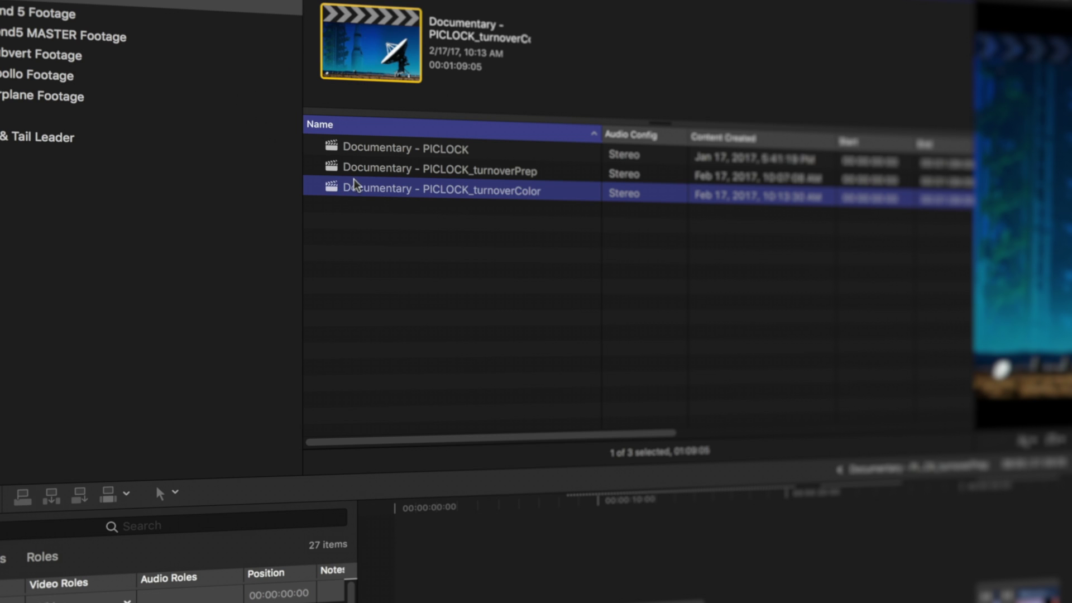
Duplicate turnoverColor as 'Documentary - PICLOCK_turnoverAudio' and open it in the timeline
right_click(333, 186)
left_click(393, 236)
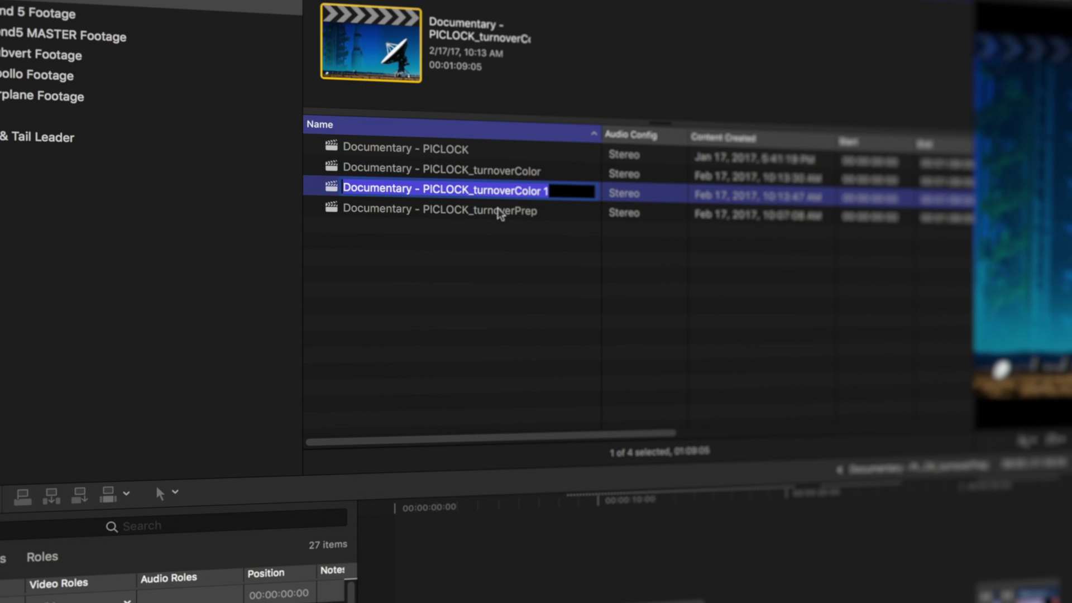
key("Right")
key("BackSpace")
key("BackSpace")
key("BackSpace")
key("BackSpace")
key("BackSpace")
key("BackSpace")
key("BackSpace")
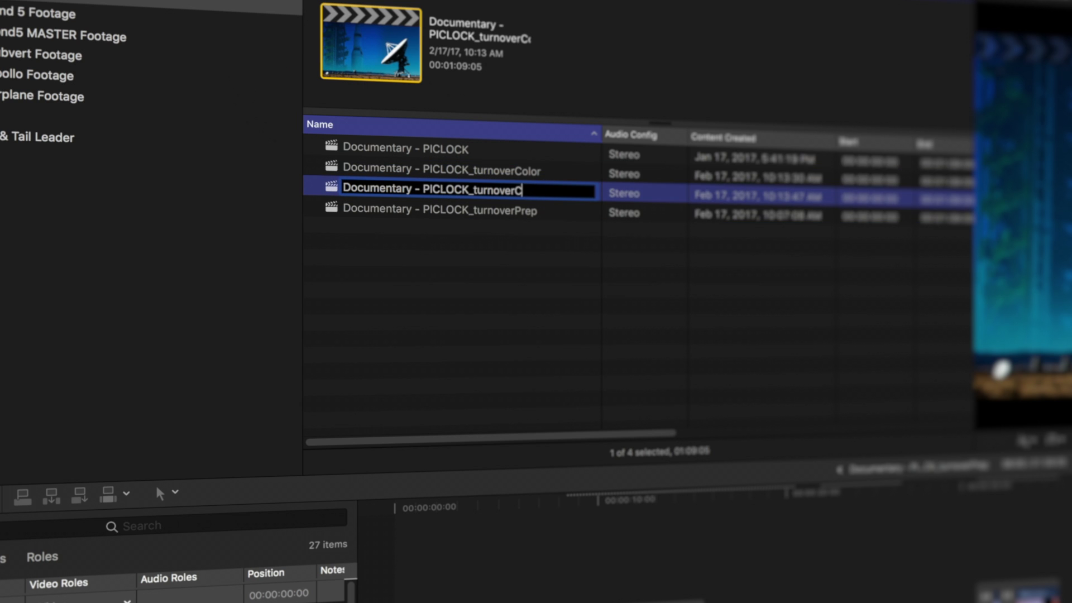
type("Audio")
key("Return")
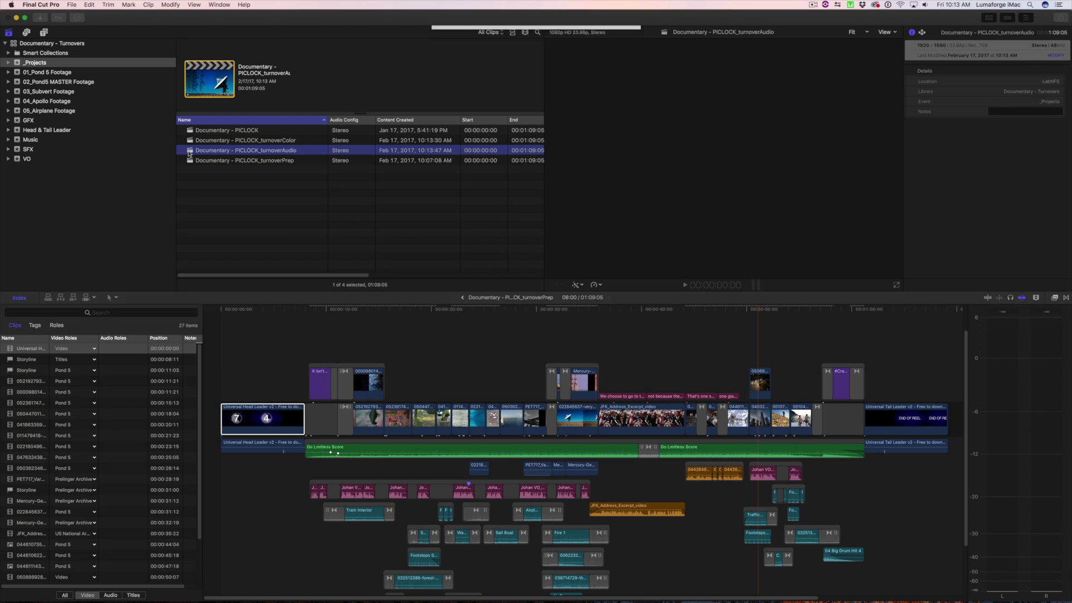
double_click(331, 193)
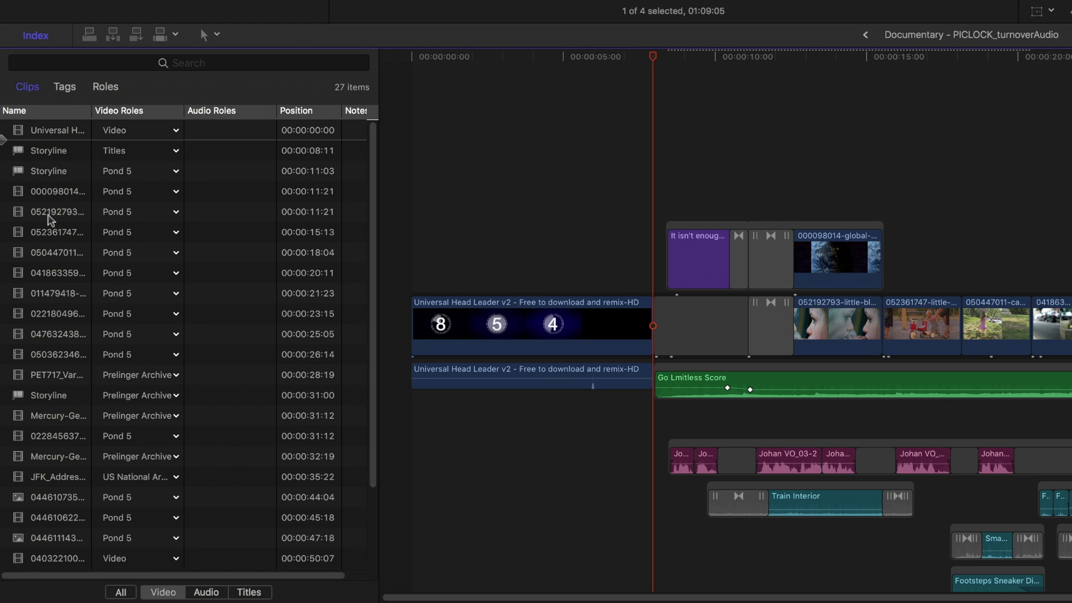
Replace all of the project's video clips with gaps
left_click(40, 196)
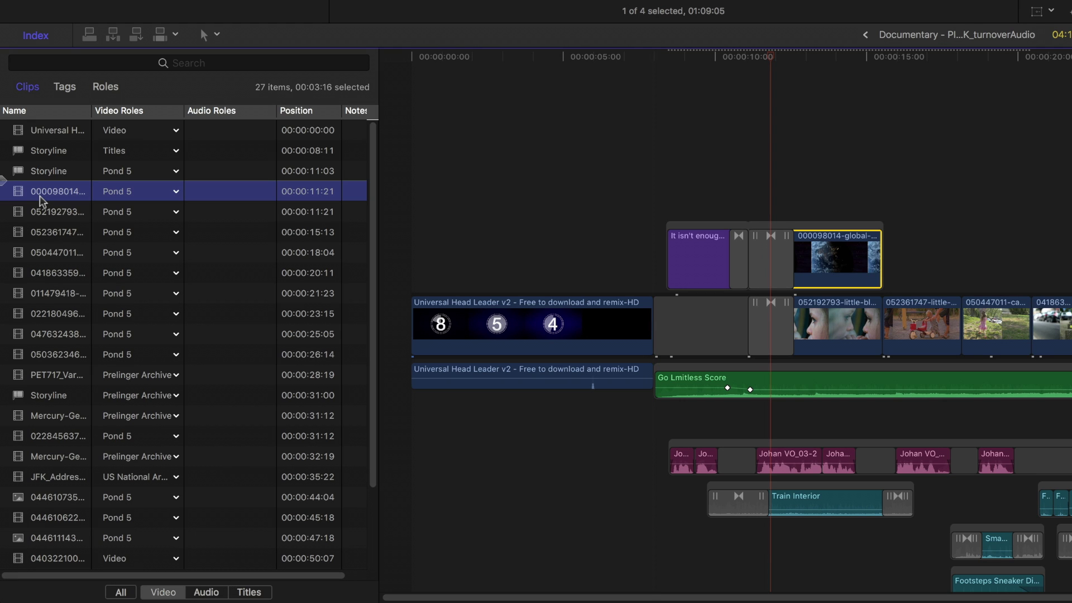
key("super+minus")
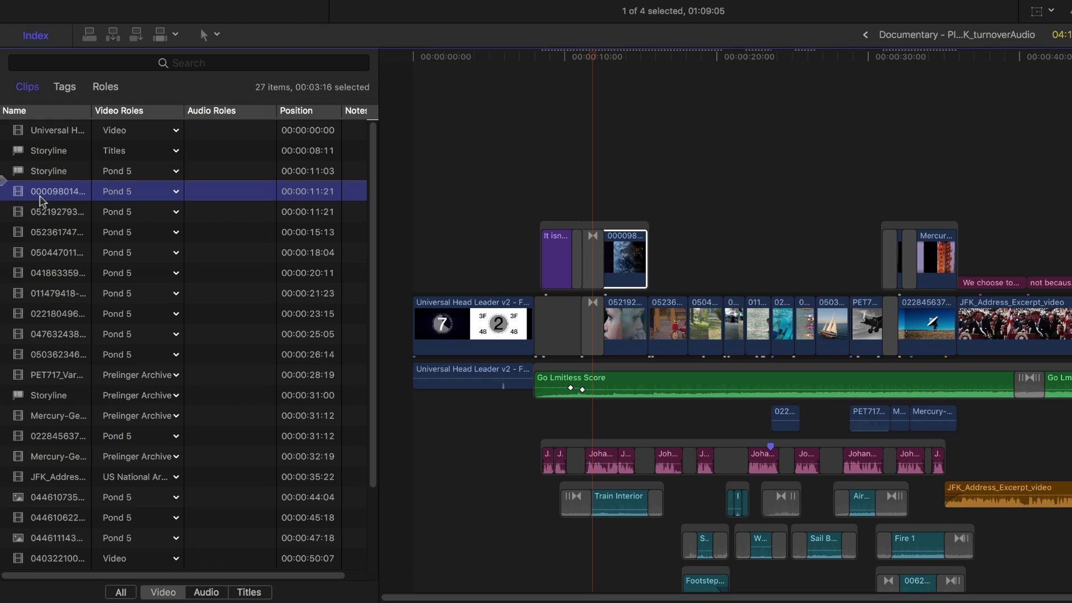
key("super+a")
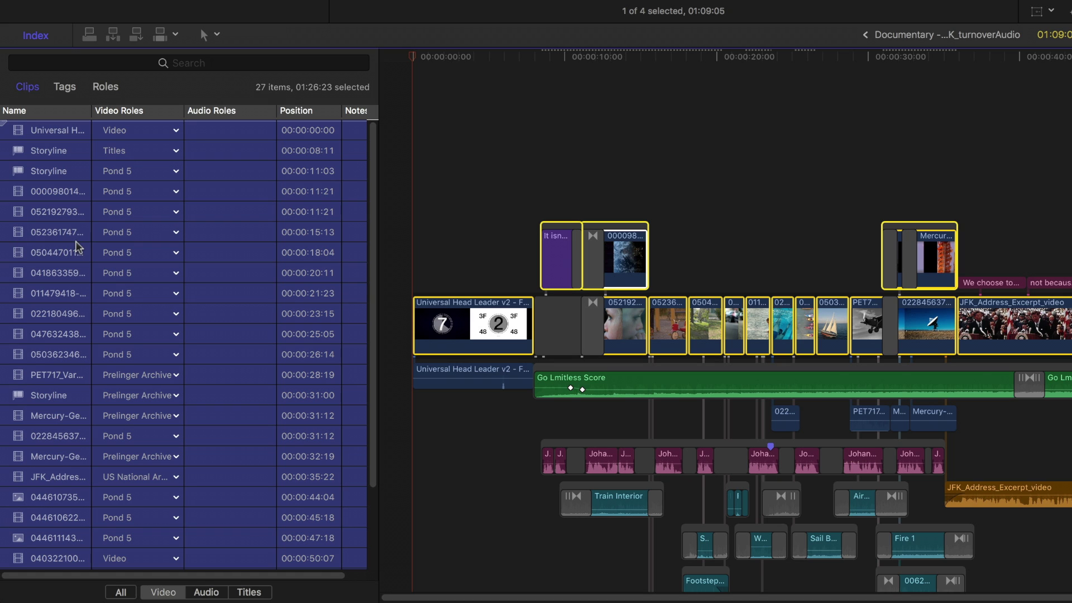
key("shift+Delete")
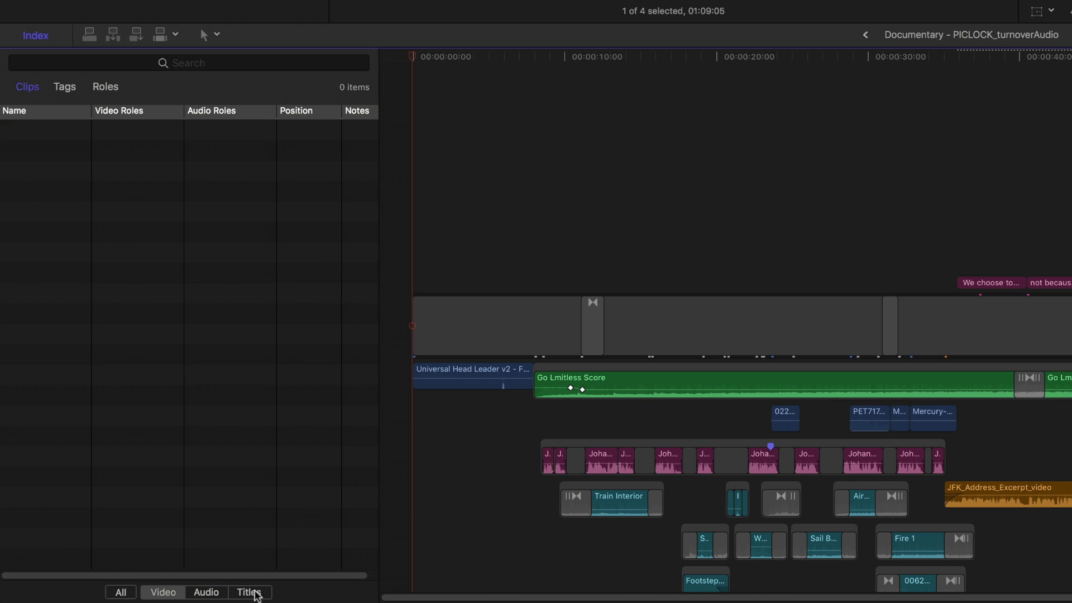
Filter the Index to titles and delete the four subtitle titles
left_click(256, 593)
left_click_drag(49, 250, 39, 115)
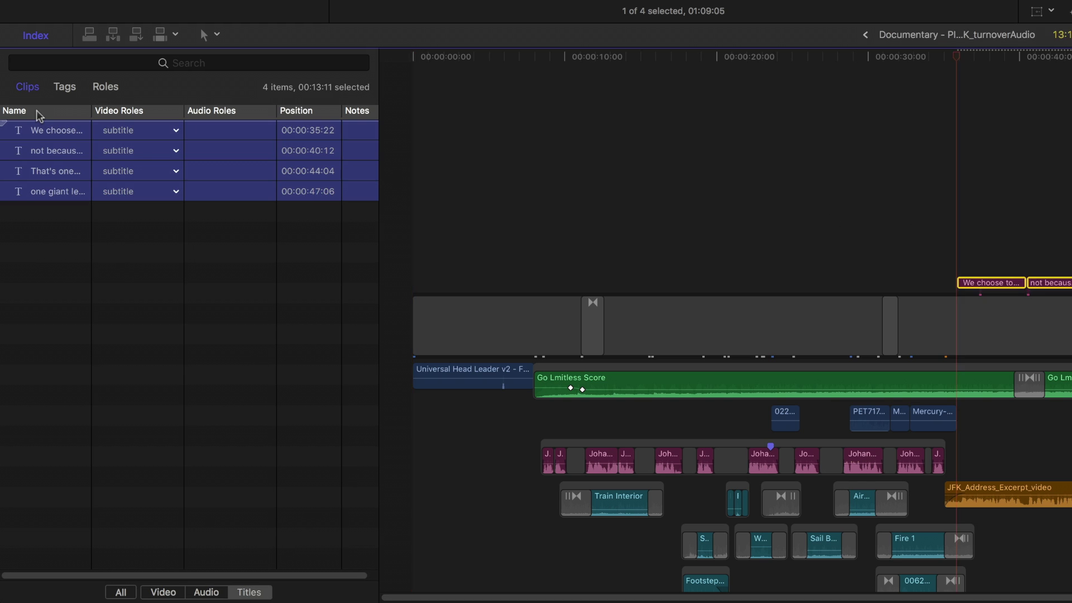
key("Delete")
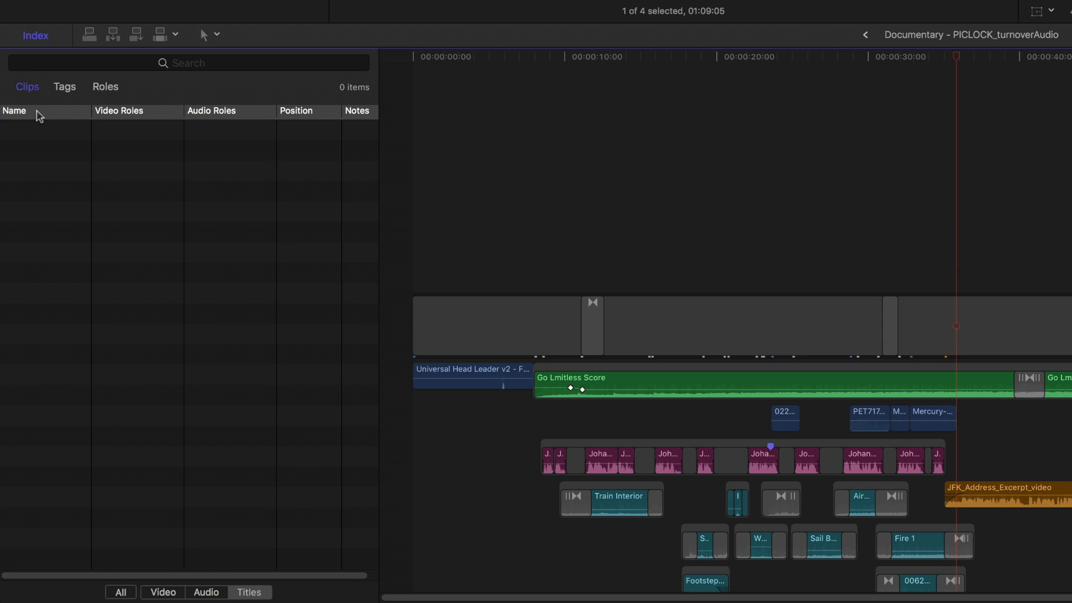
Replace the remaining primary storyline clips and transitions with gaps
left_click_drag(598, 328, 1071, 328)
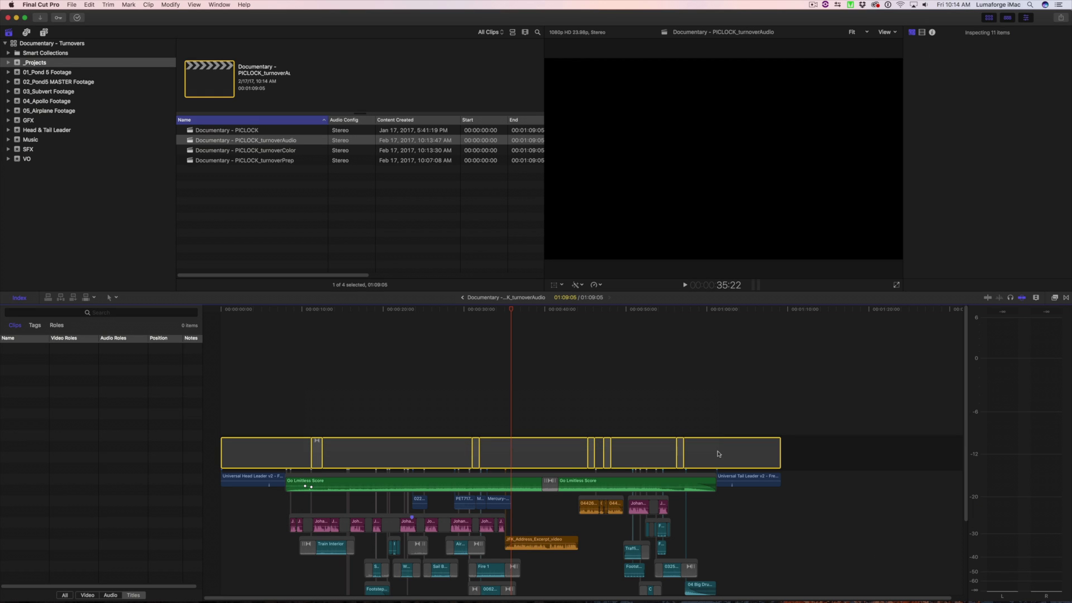
key("shift+Delete")
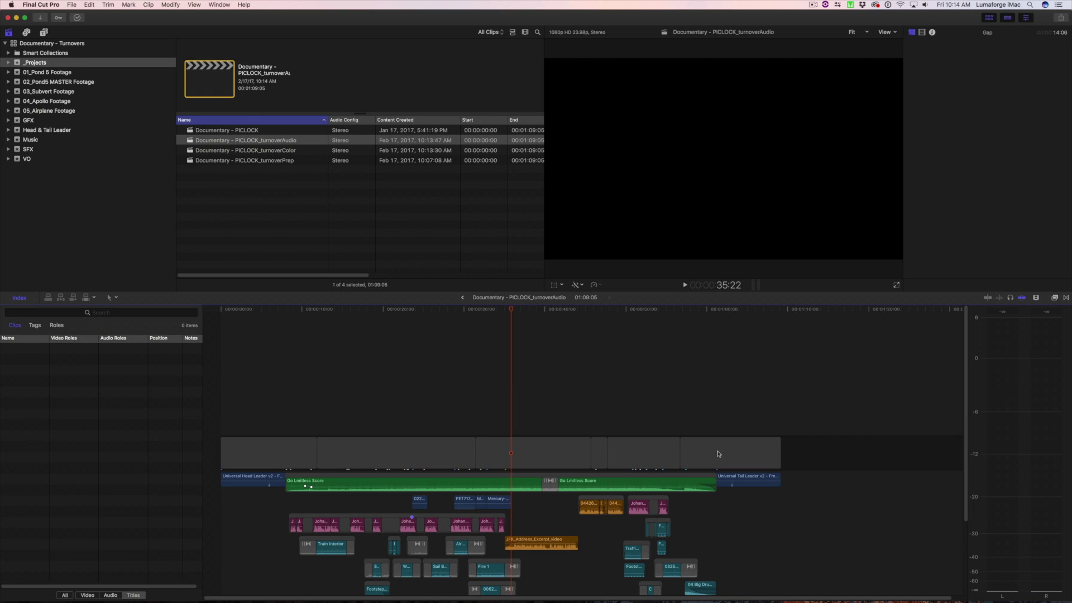
scroll(330, 394, "down", 3)
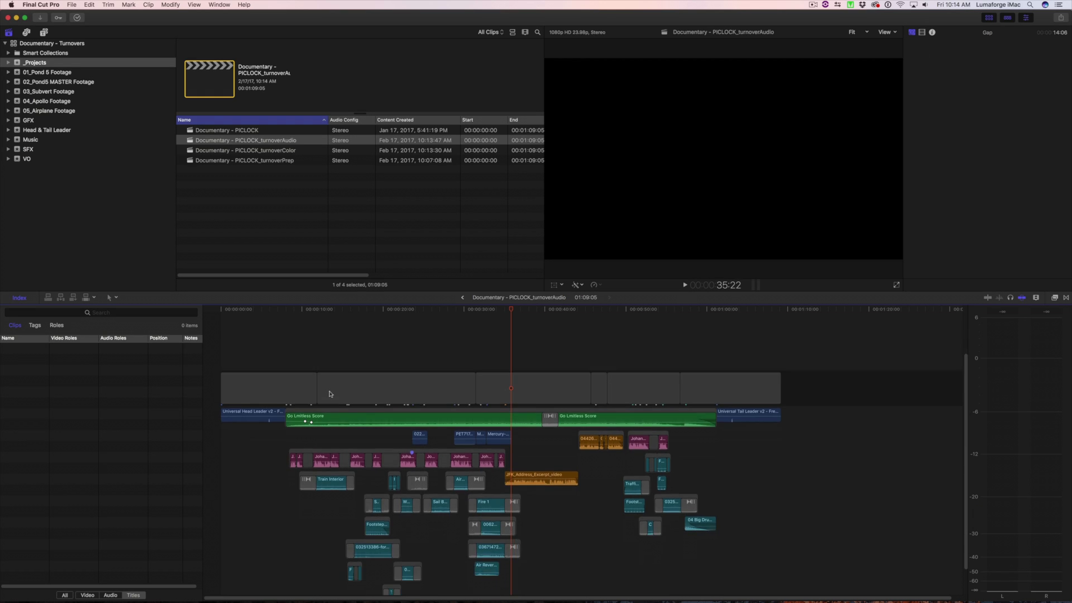
Export turnoverAudio as XML into a new Desktop folder named Turnovers
scroll(330, 394, "down", 2)
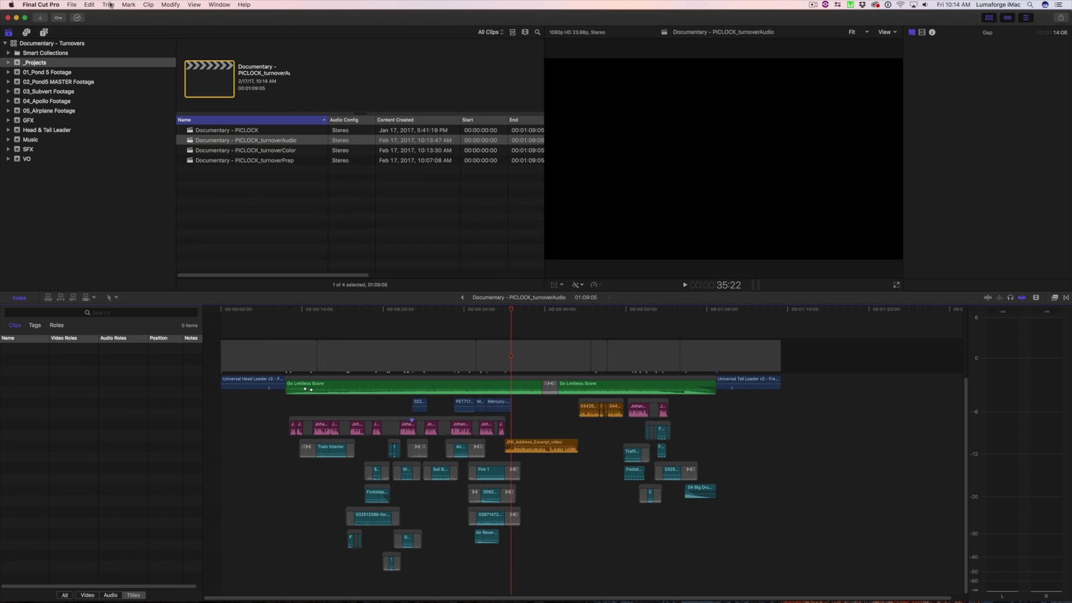
left_click(190, 142)
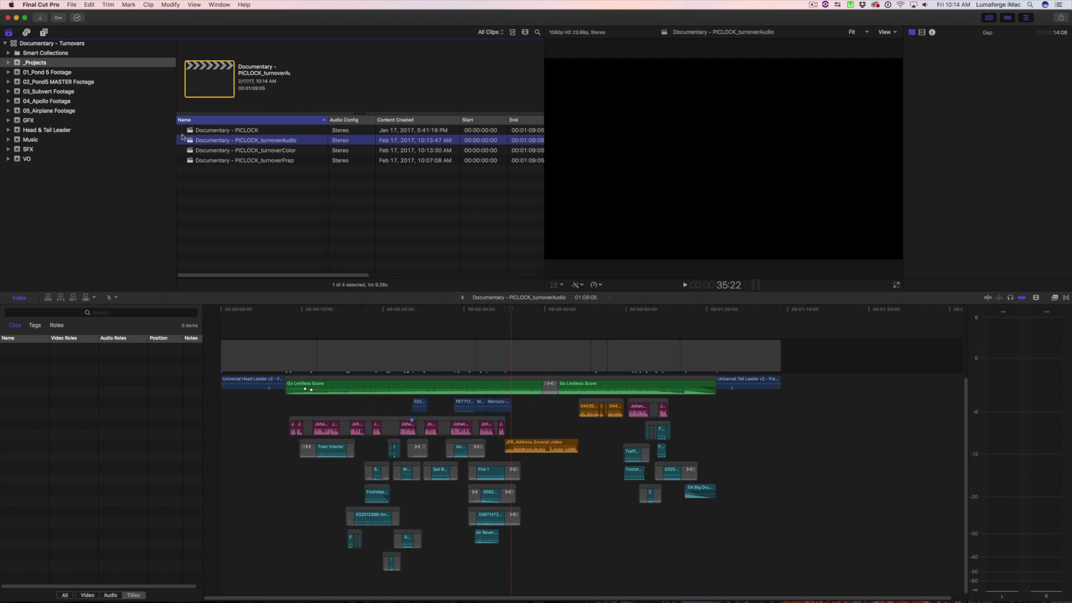
left_click(71, 4)
left_click(89, 80)
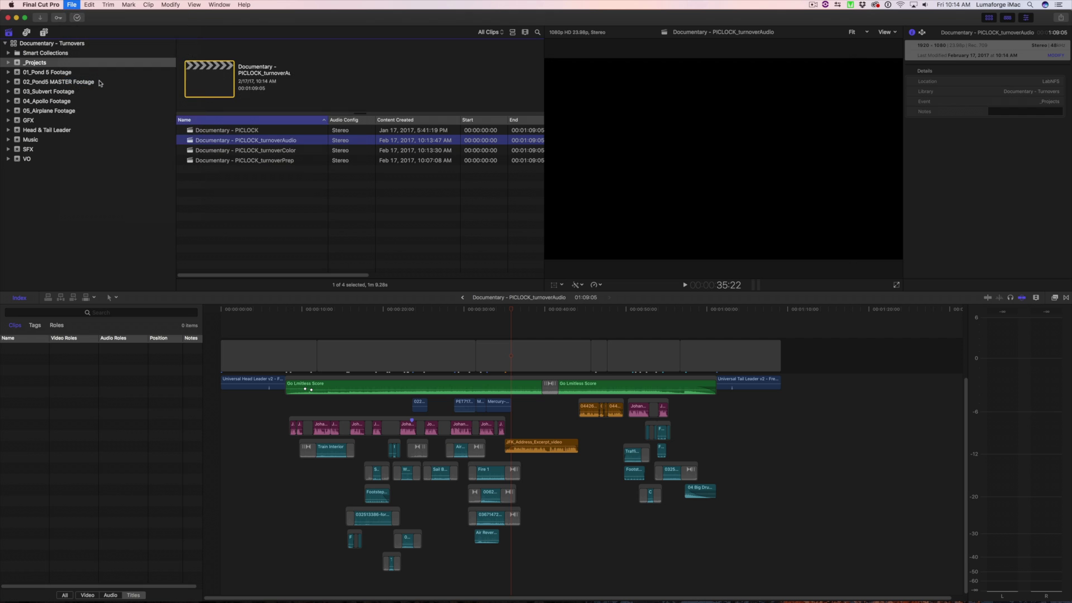
left_click(253, 518)
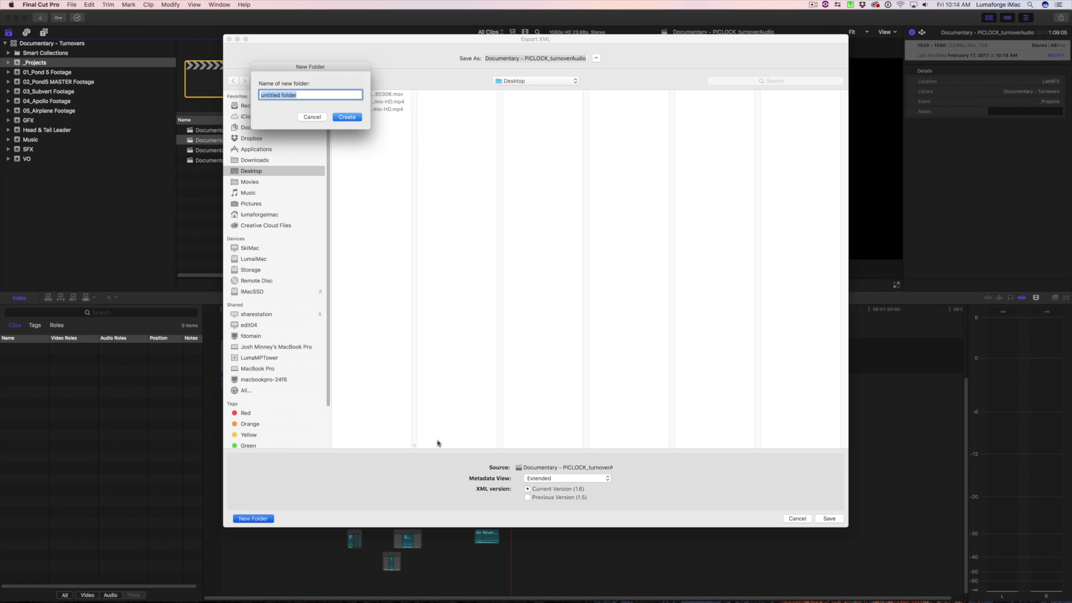
type("Turnovers")
key("Return")
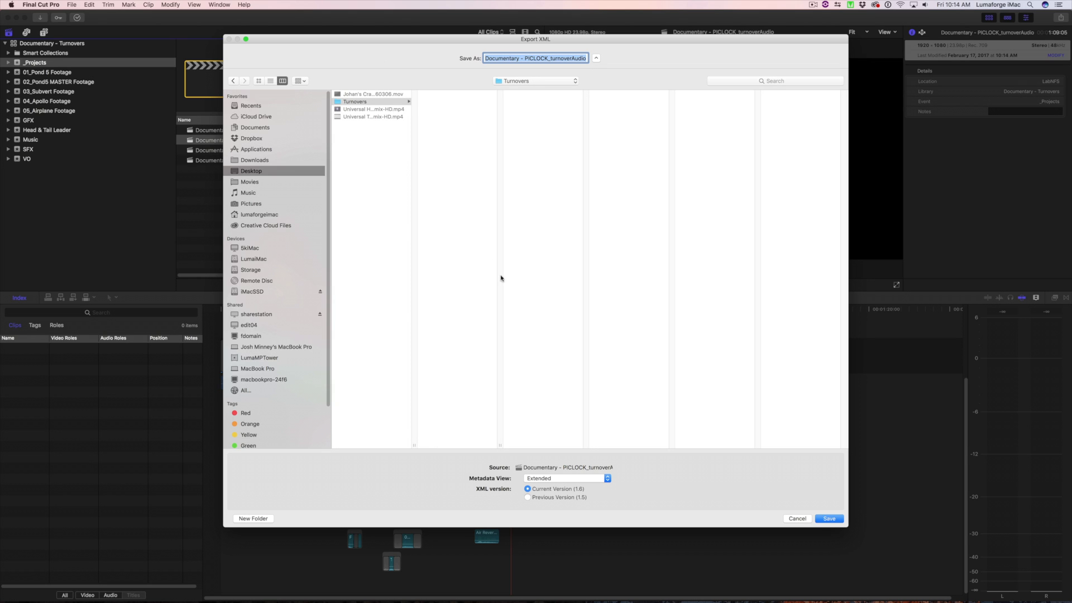
left_click(828, 520)
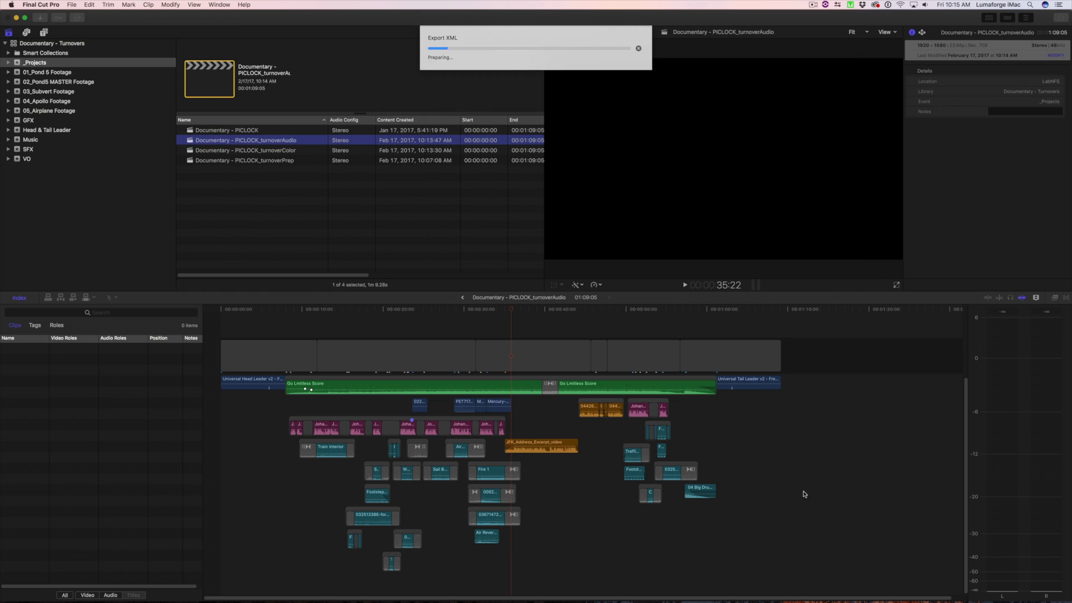
double_click(466, 150)
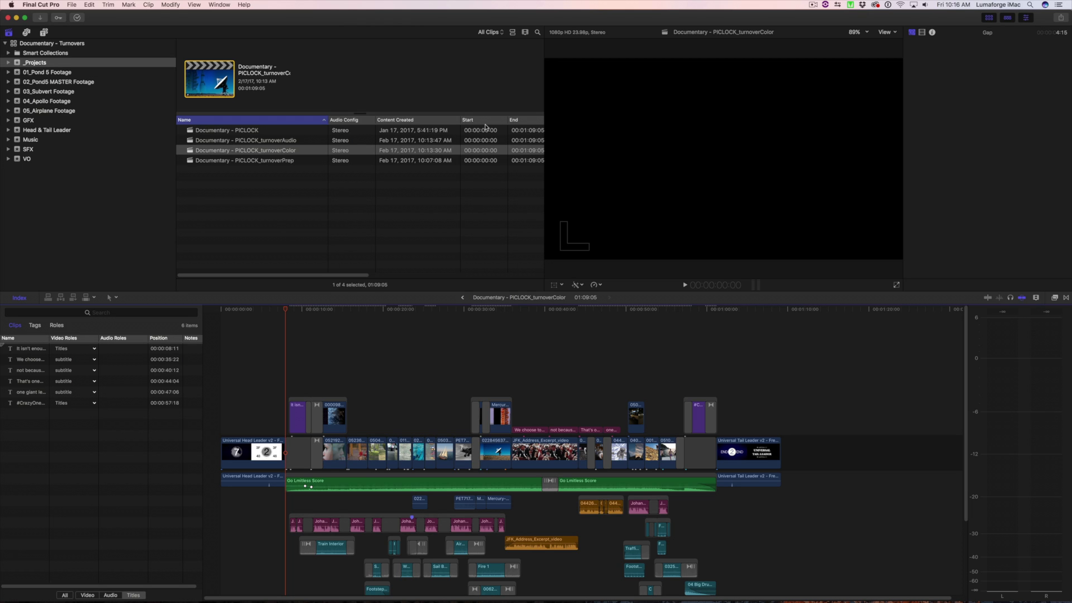
Deselect the 'It isn't enough' title and return the playhead to the head leader
left_click(295, 418)
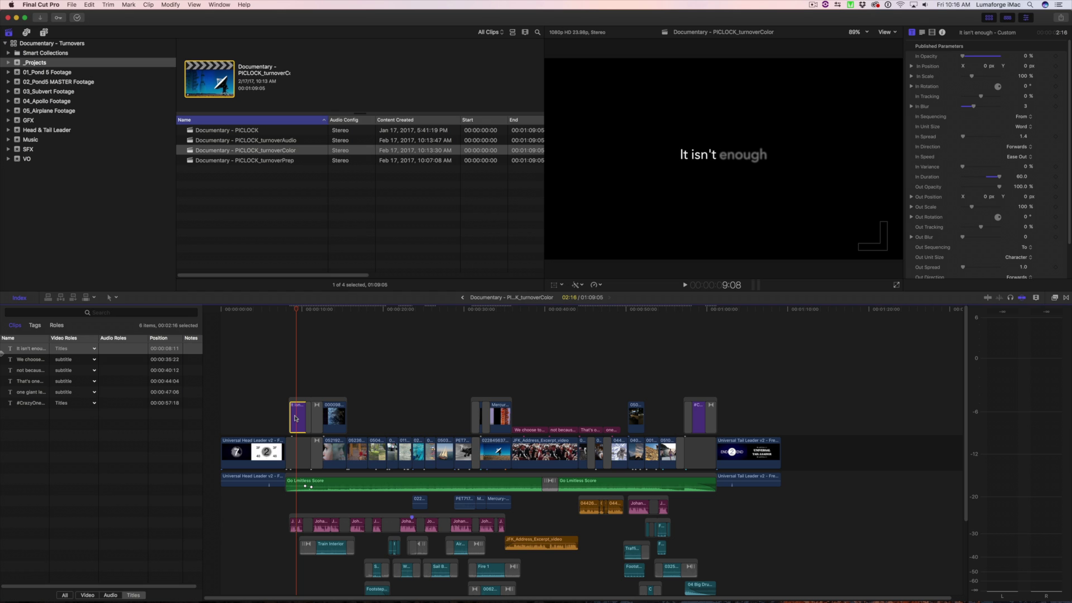
left_click(267, 339)
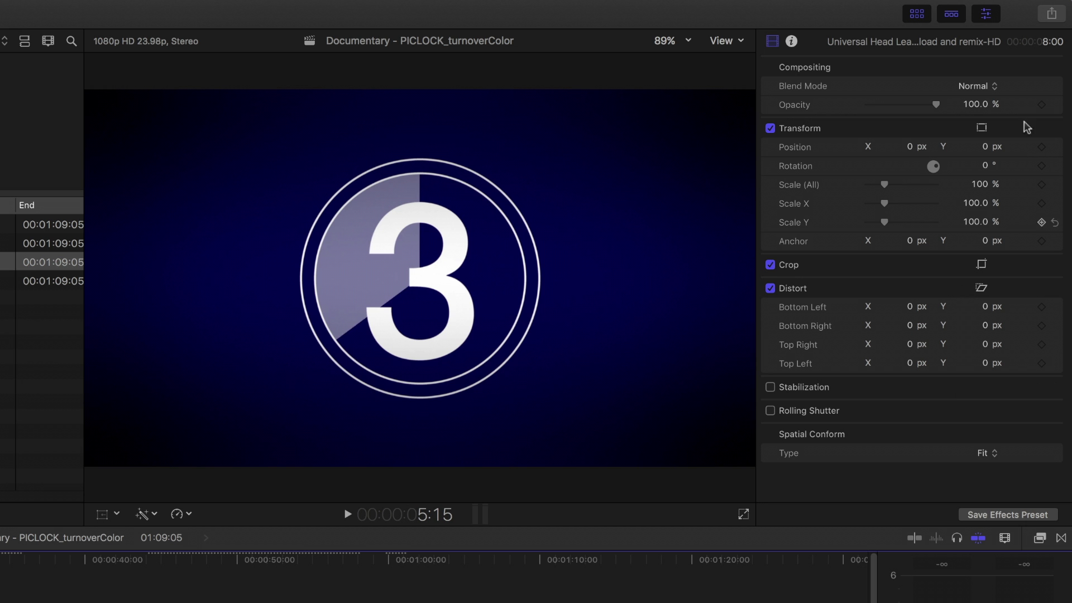
Set up a Master File share: ProRes 4444 XQ, video roles as separate files, All Video excluded
left_click(1051, 13)
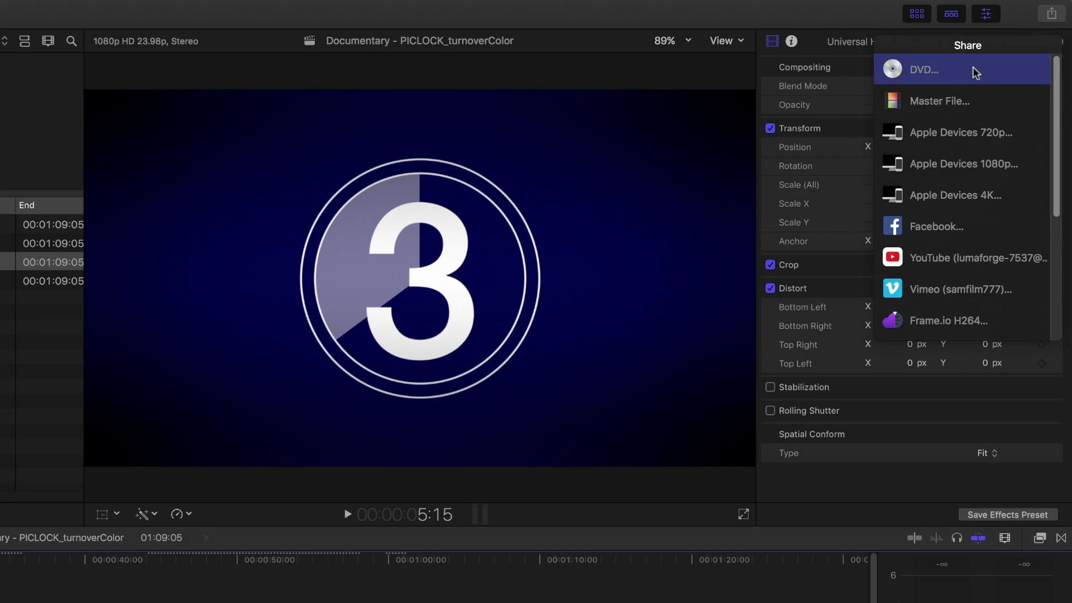
left_click(968, 99)
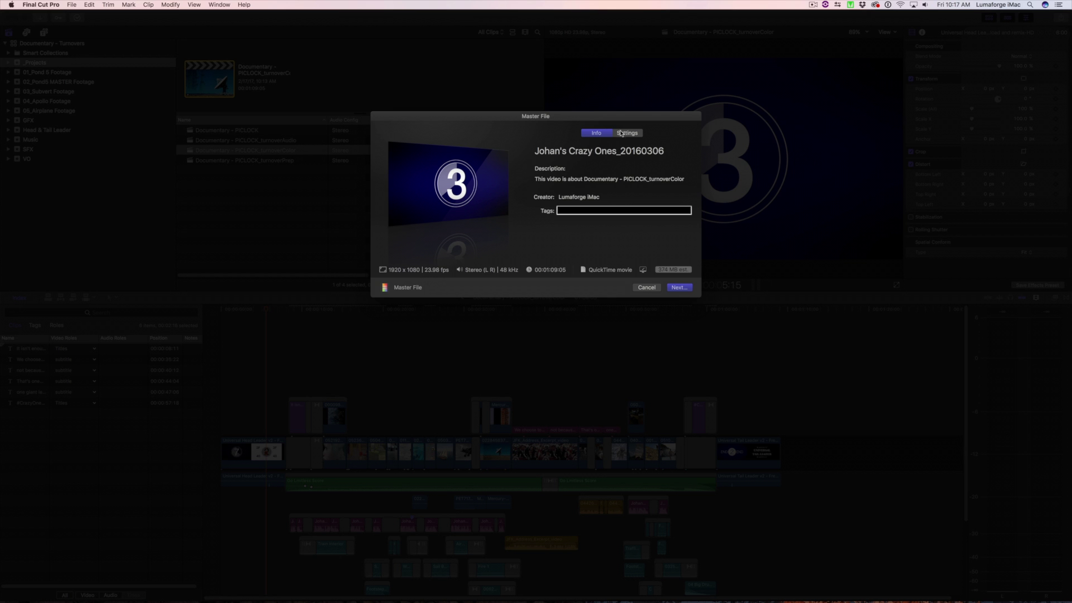
left_click(620, 133)
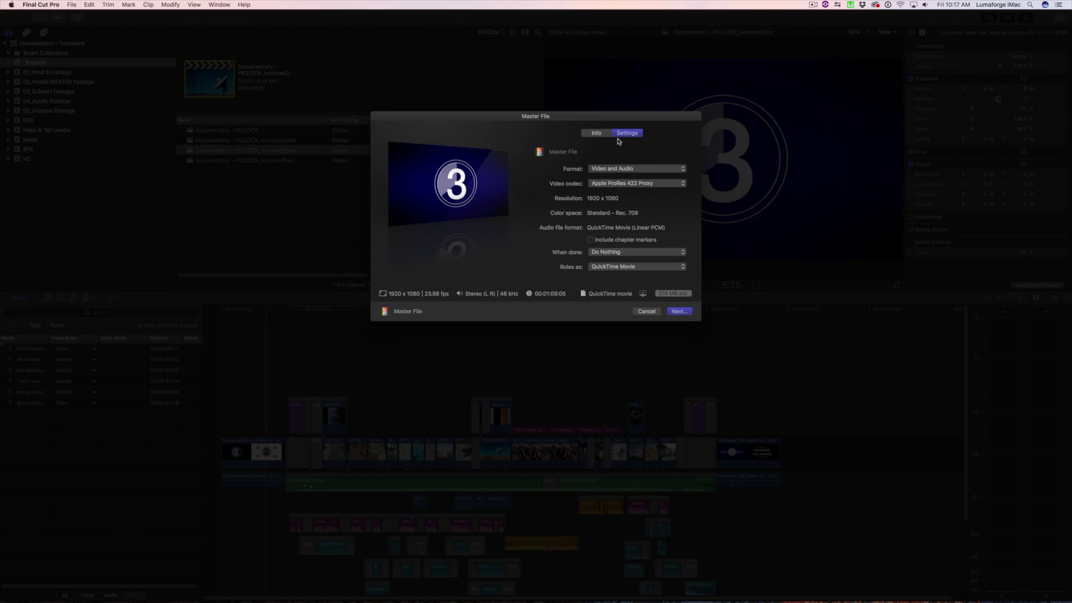
left_click(621, 185)
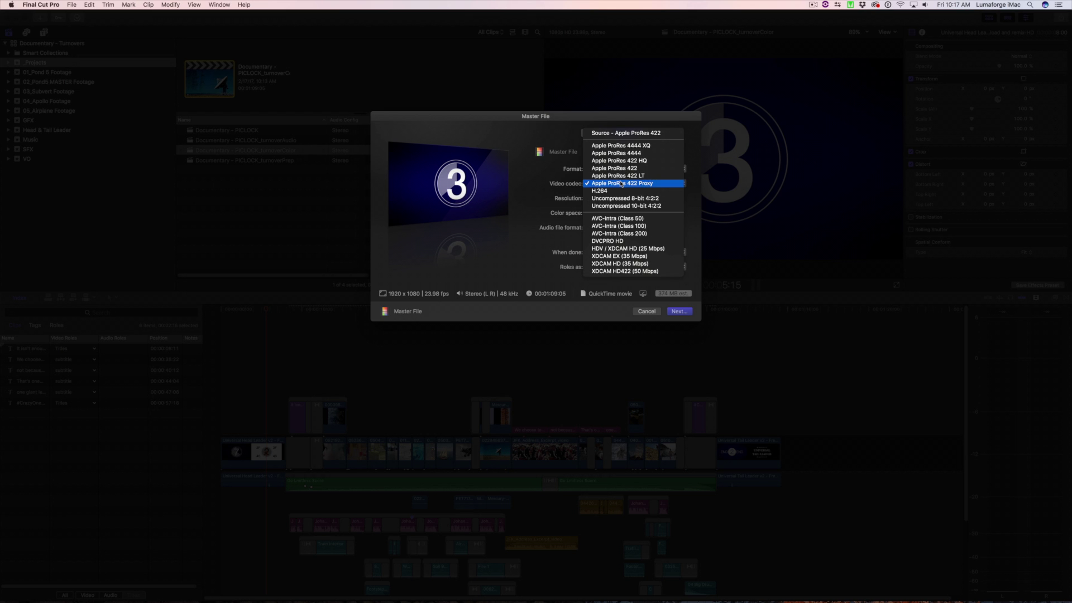
left_click(646, 148)
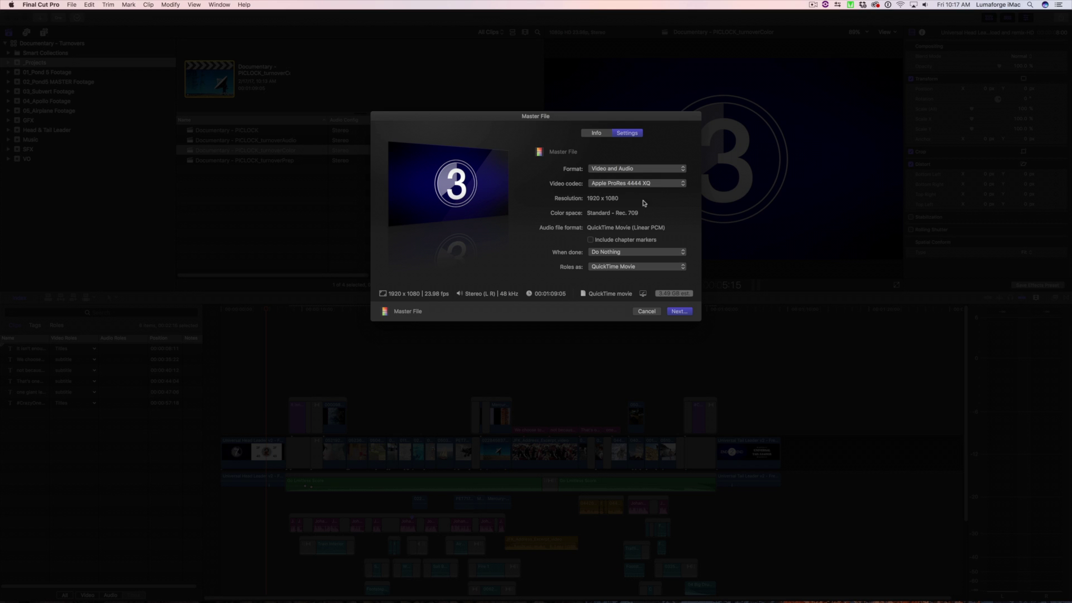
left_click(618, 266)
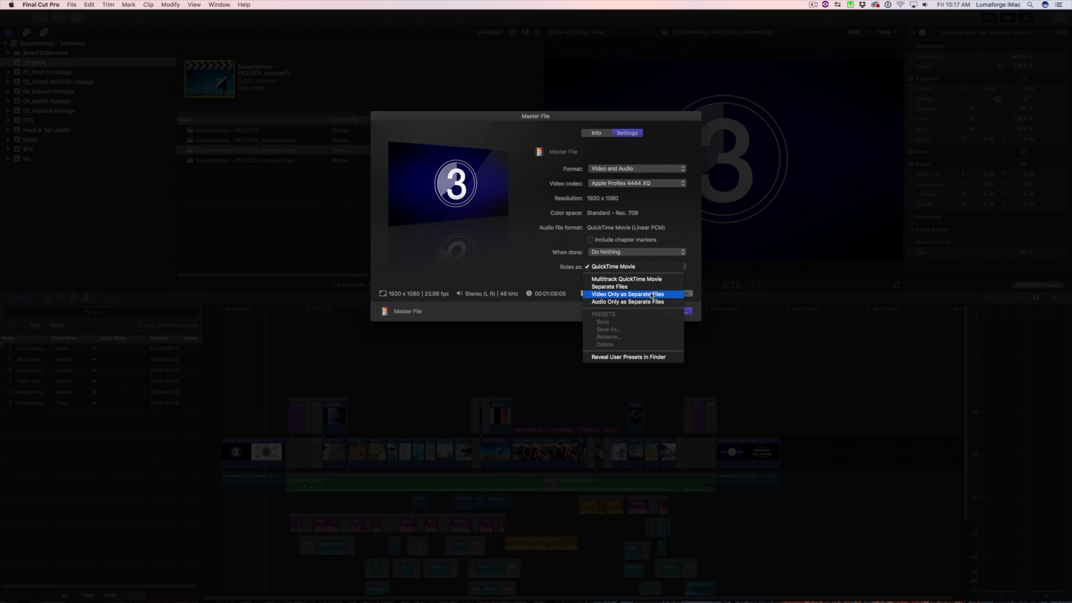
left_click(665, 295)
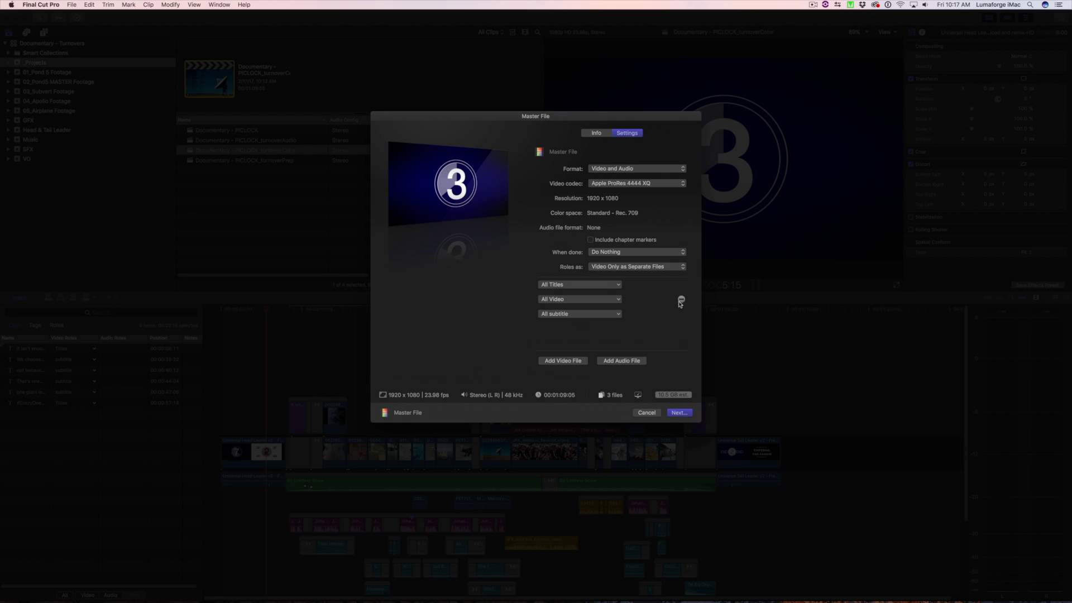
left_click(681, 301)
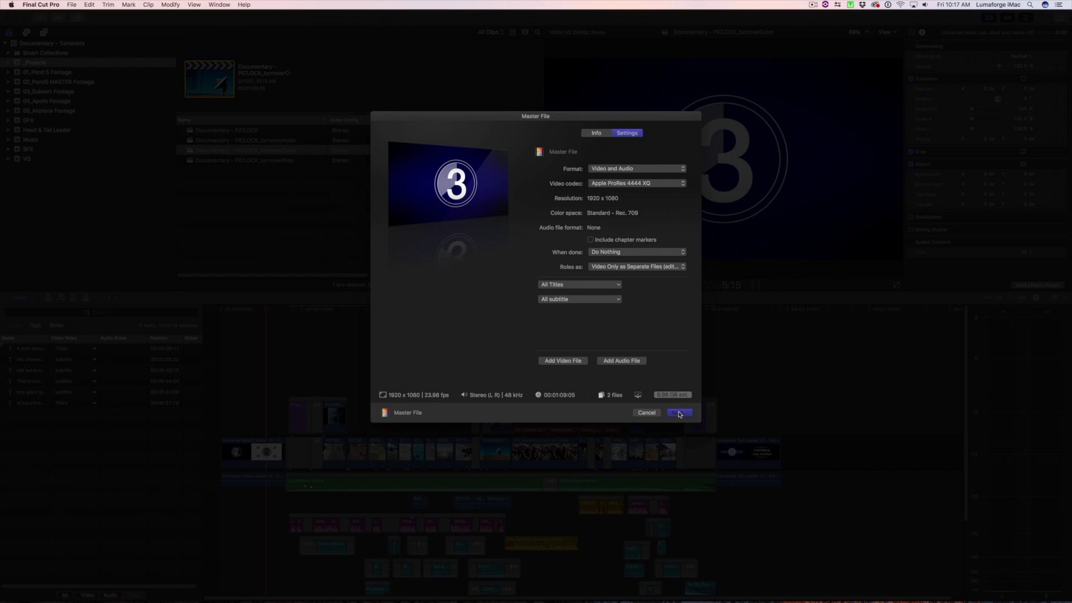
left_click(678, 413)
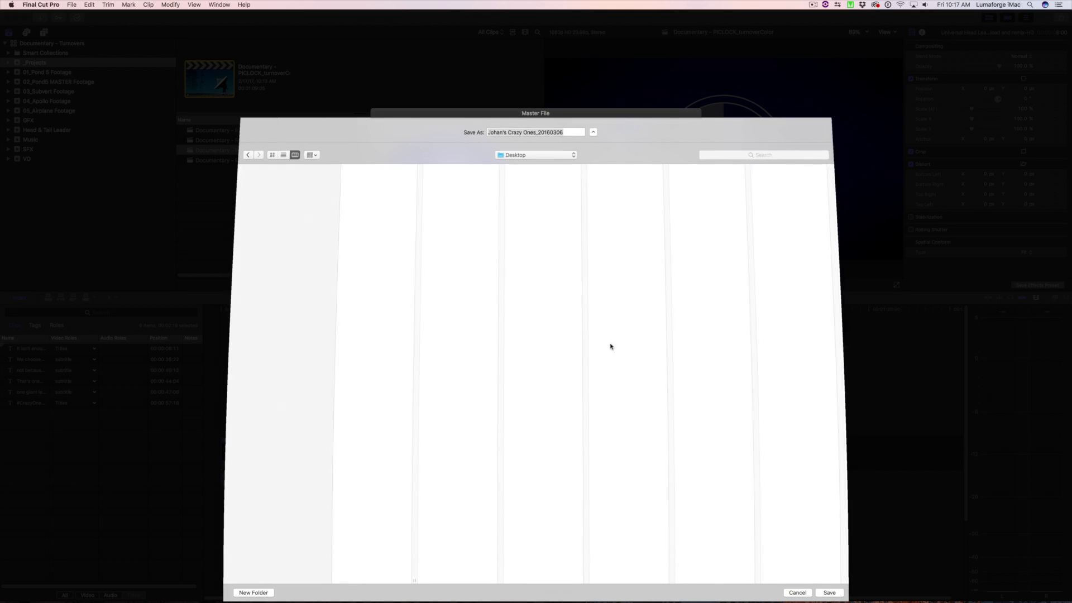
Save the export as 'Crazy Ones Titles' in a new folder named Titles
left_click(253, 592)
type("T")
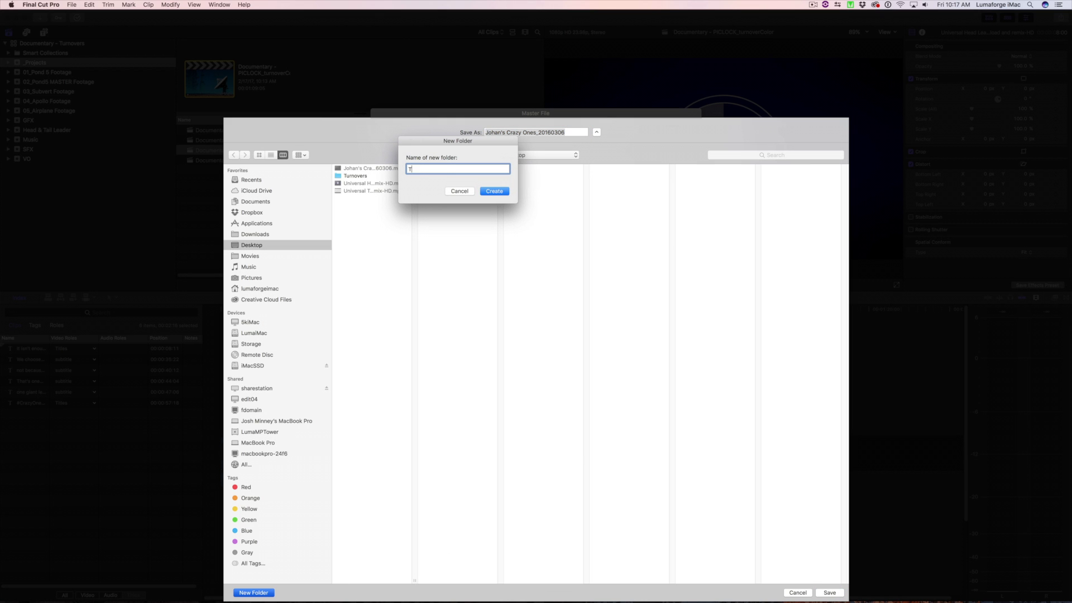
type("itles")
key("Return")
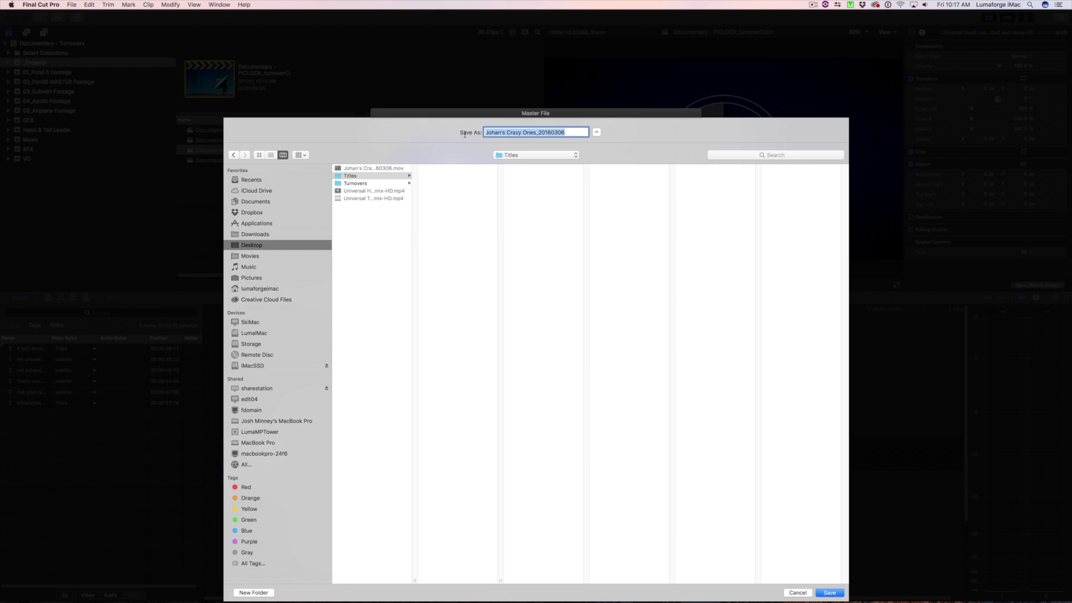
type("Crazy Ones Title")
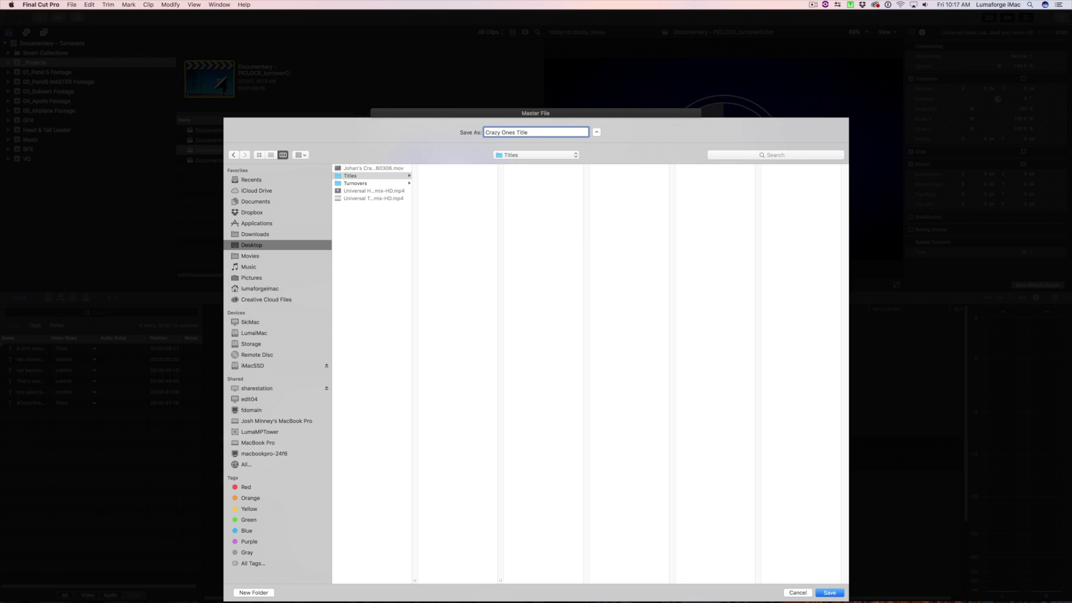
type("s")
key("Return")
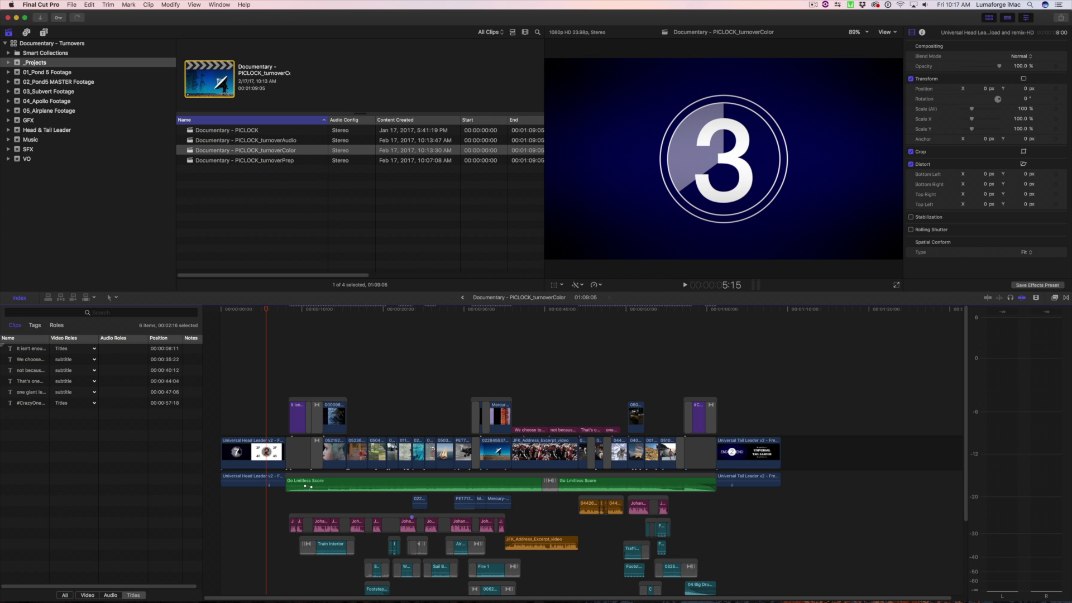
Reveal the exported title movies in Finder and drag both into the timeline
left_click(77, 17)
left_click_drag(261, 36, 422, 119)
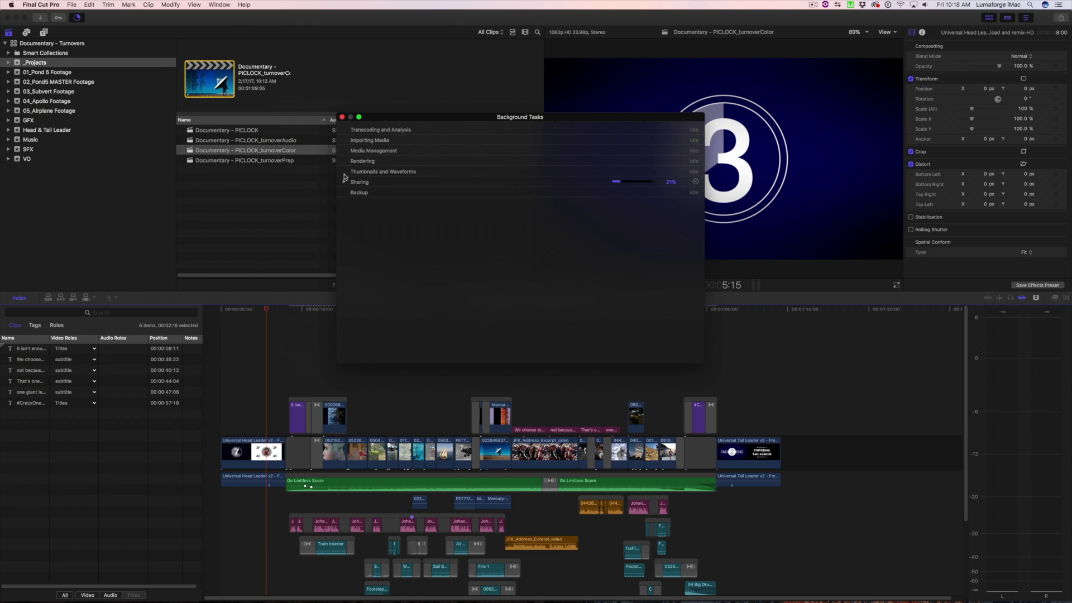
left_click(344, 183)
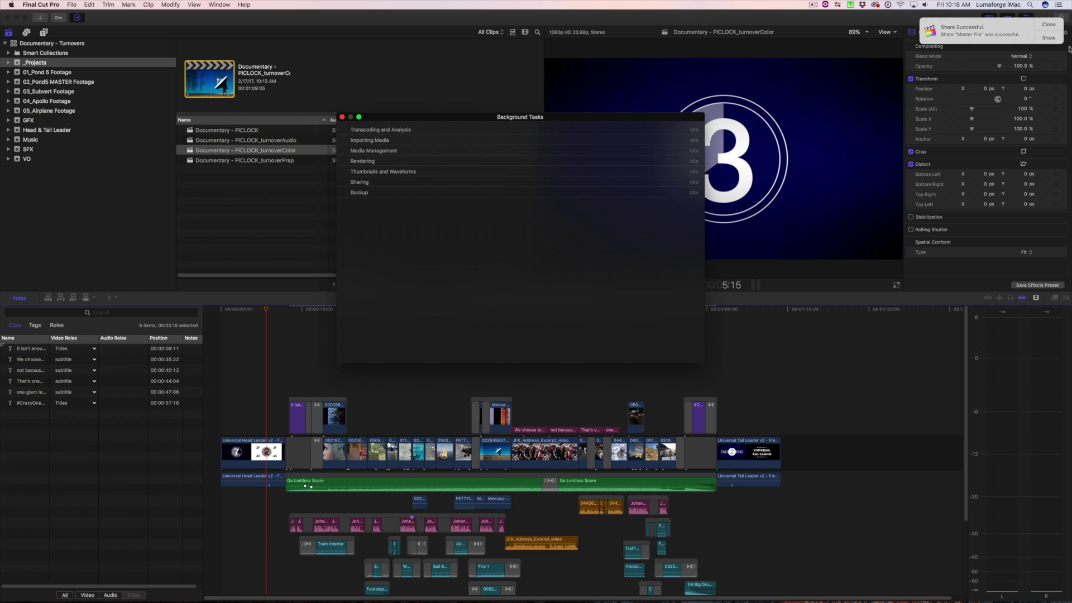
left_click(1055, 39)
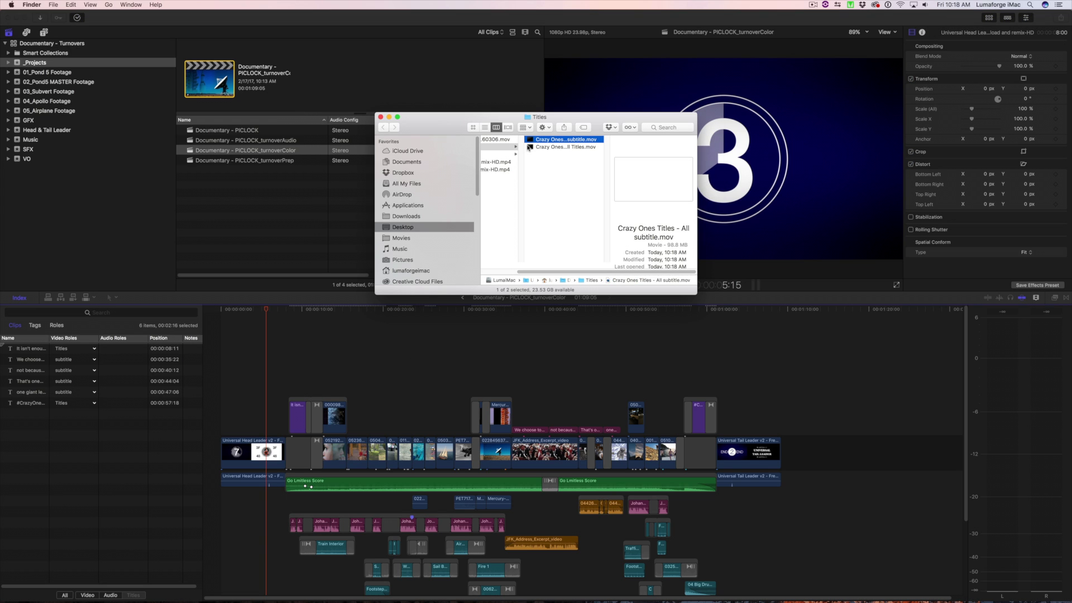
left_click(530, 148, "shift")
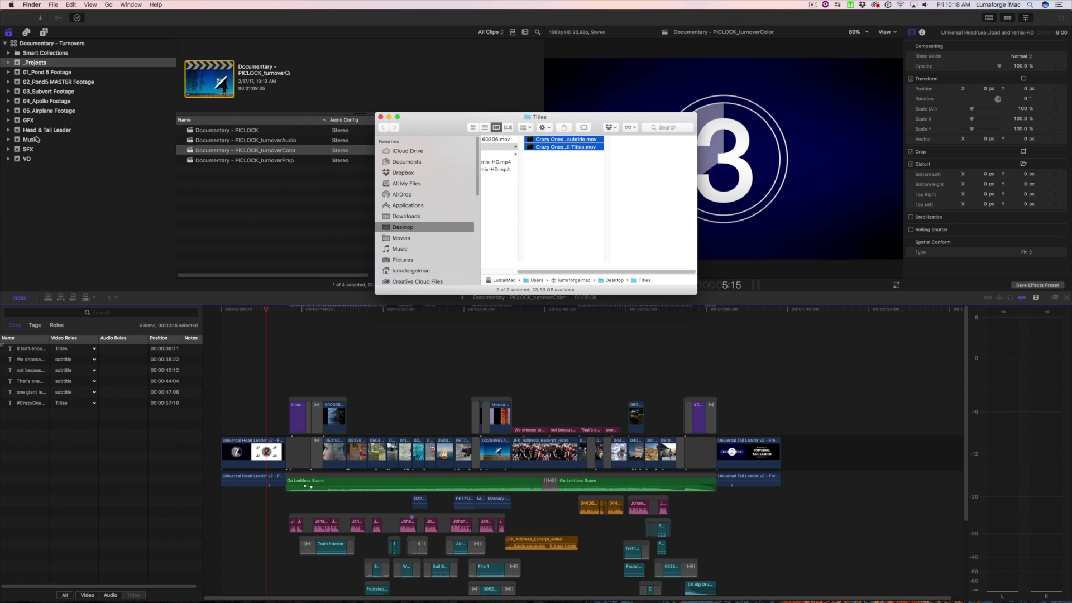
left_click_drag(529, 148, 343, 358)
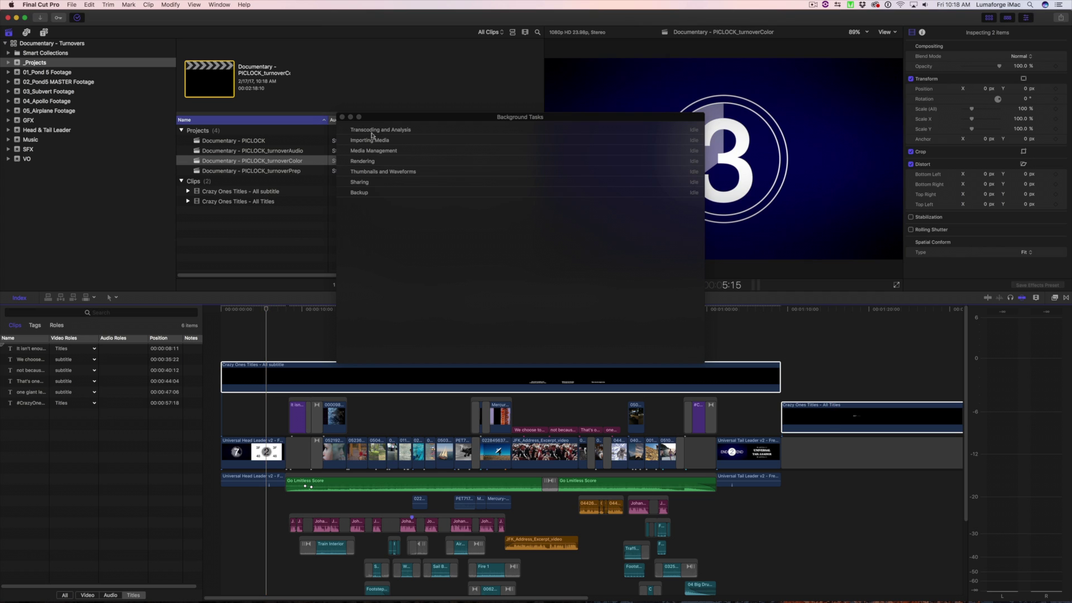
Move the All Titles clip to the timeline start and delete the trailing gap
left_click_drag(841, 416, 281, 340)
left_click(804, 447)
key("Delete")
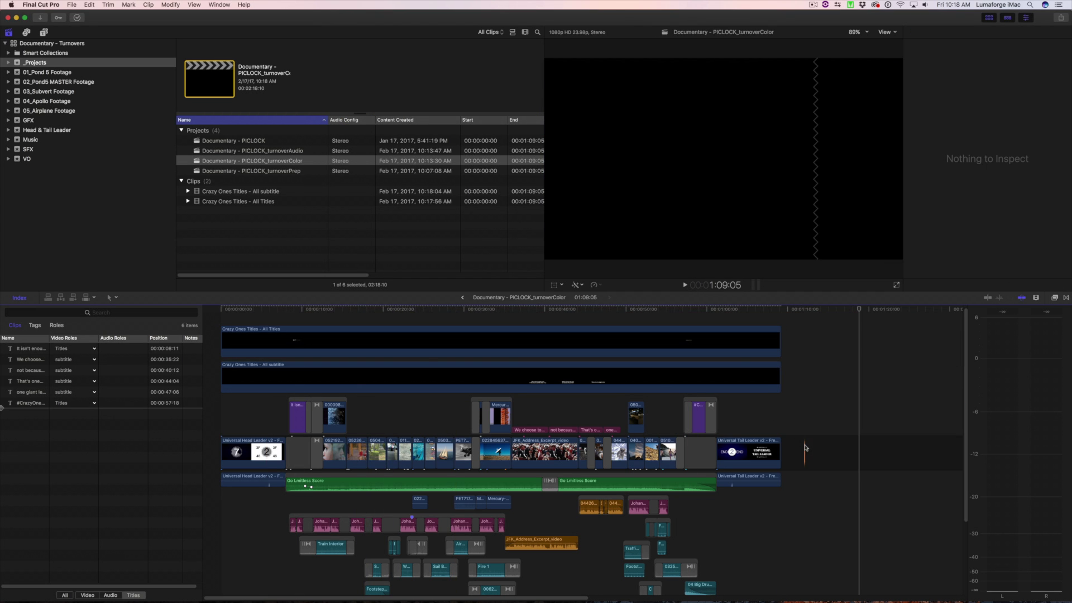
Trim both title clips to start at their first titles and shorten their ends
left_click(296, 310)
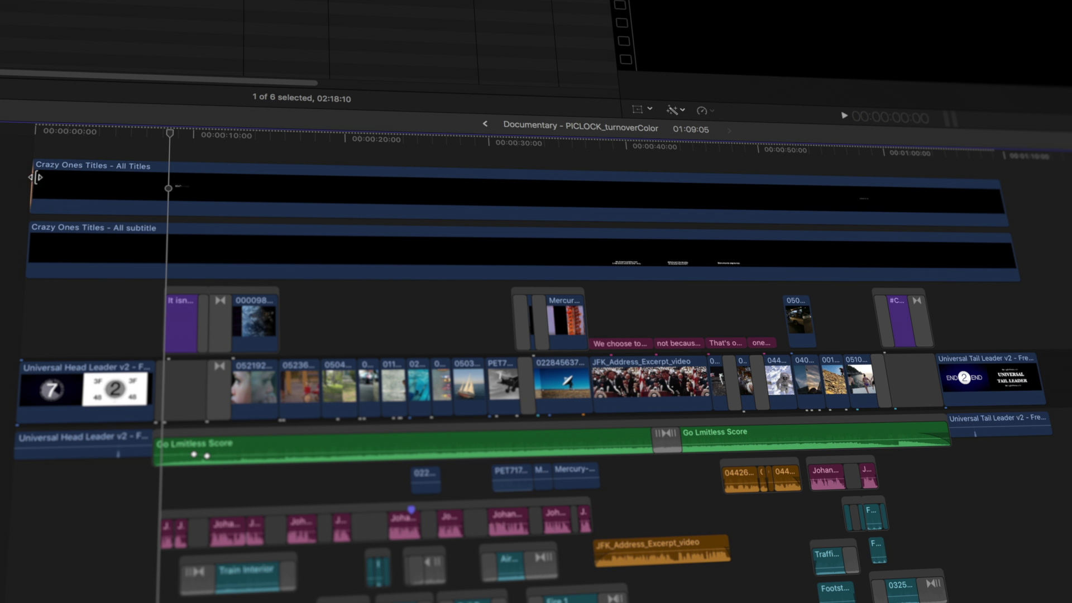
left_click_drag(38, 178, 170, 180)
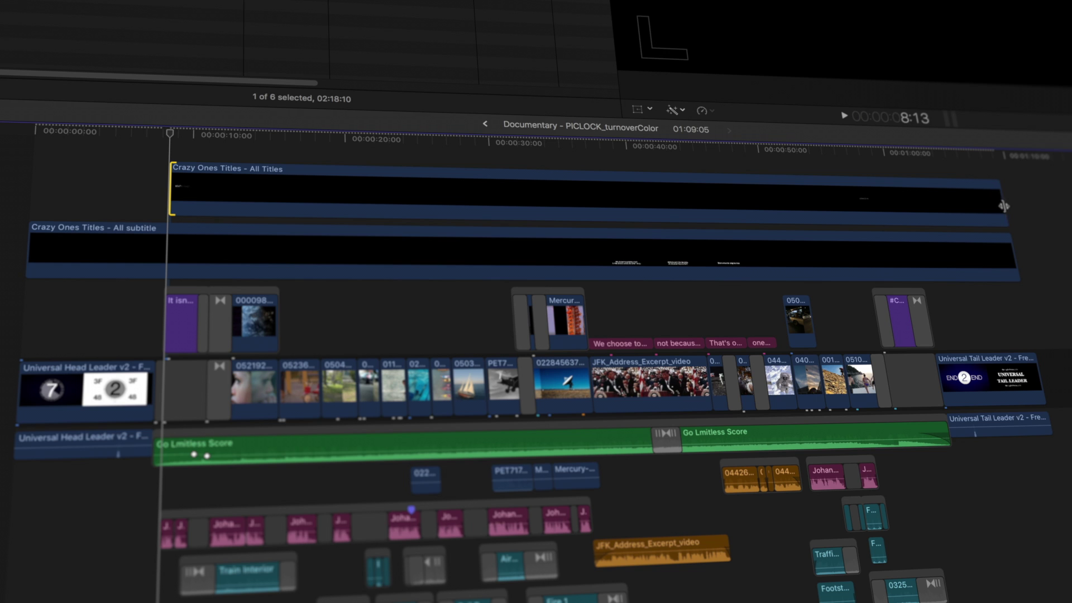
left_click_drag(1007, 216, 904, 216)
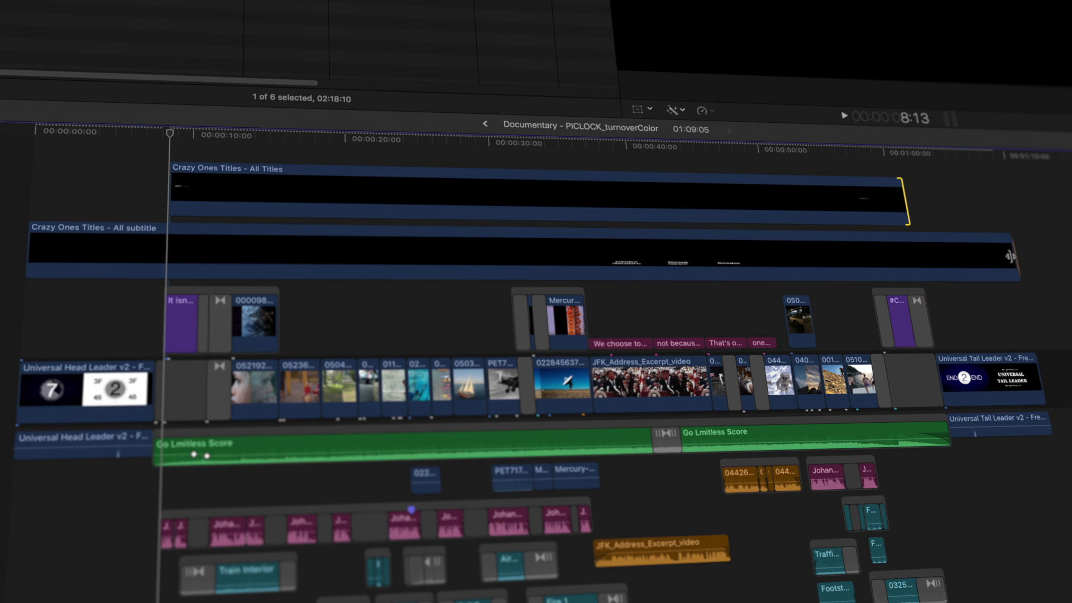
left_click_drag(1015, 256, 763, 266)
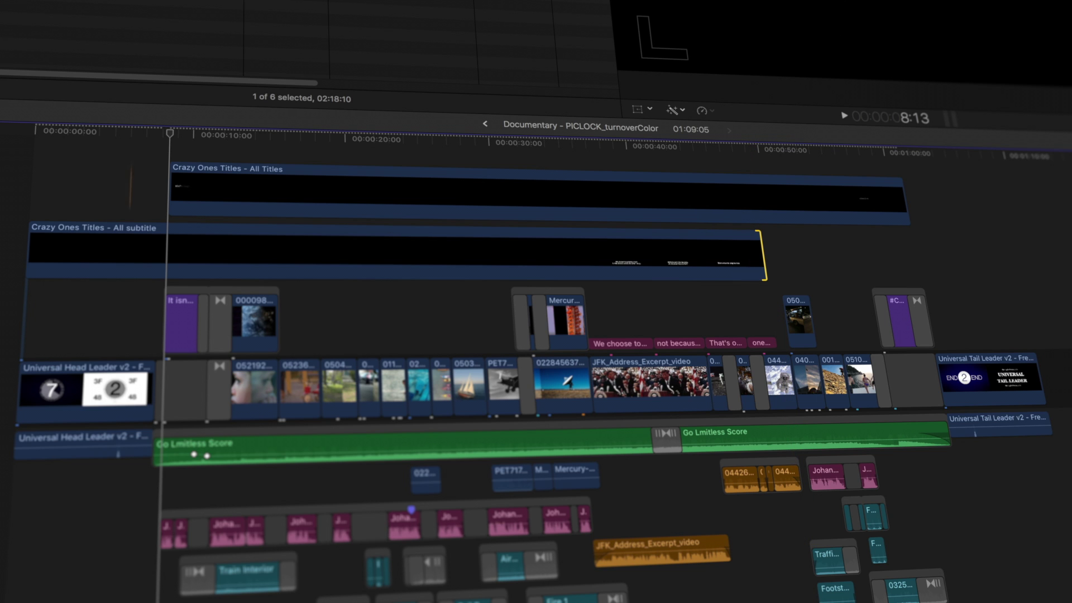
left_click_drag(25, 246, 581, 258)
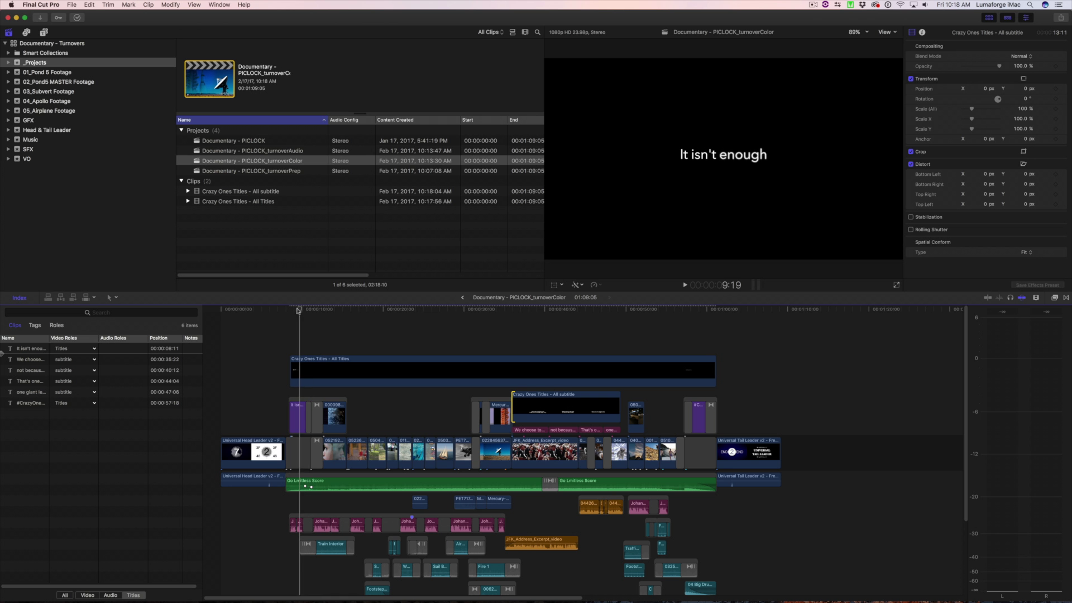
Delete the six original title clips and the two leftover transitions
key("super+a")
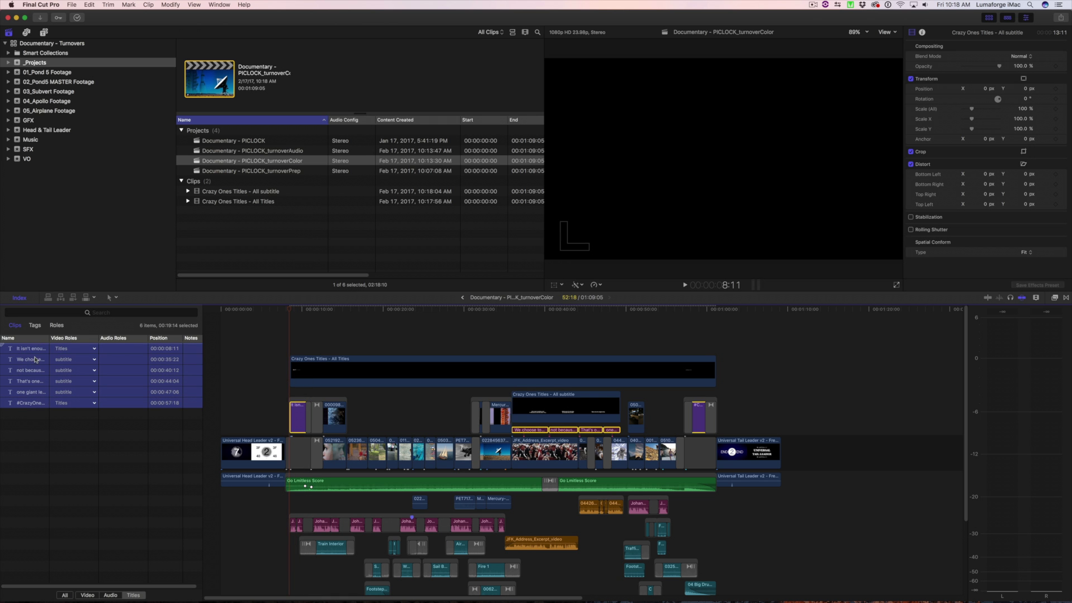
key("Delete")
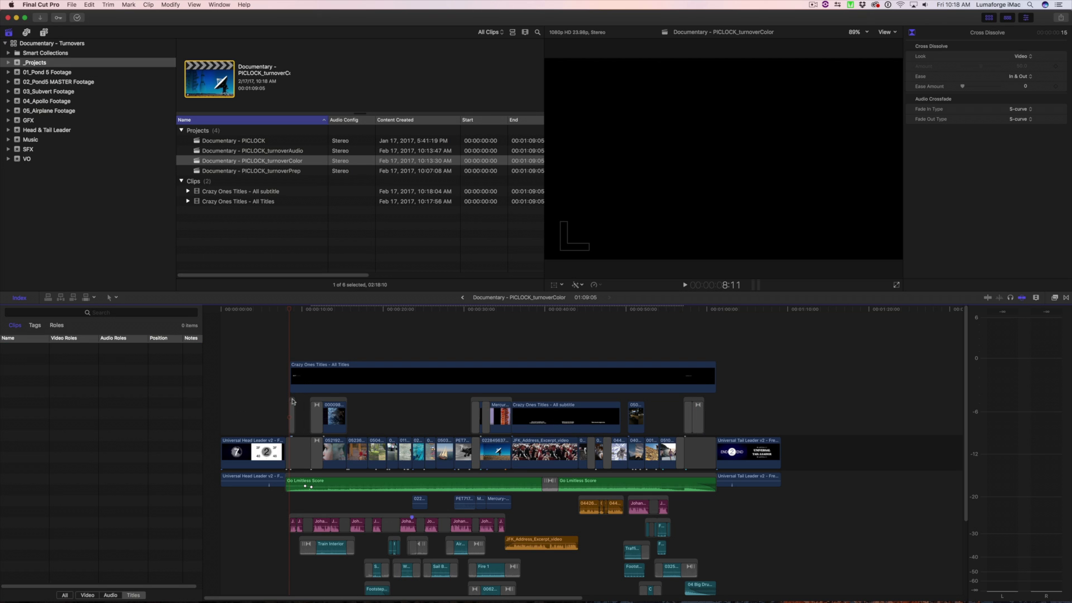
left_click(292, 416)
left_click(694, 405, "super")
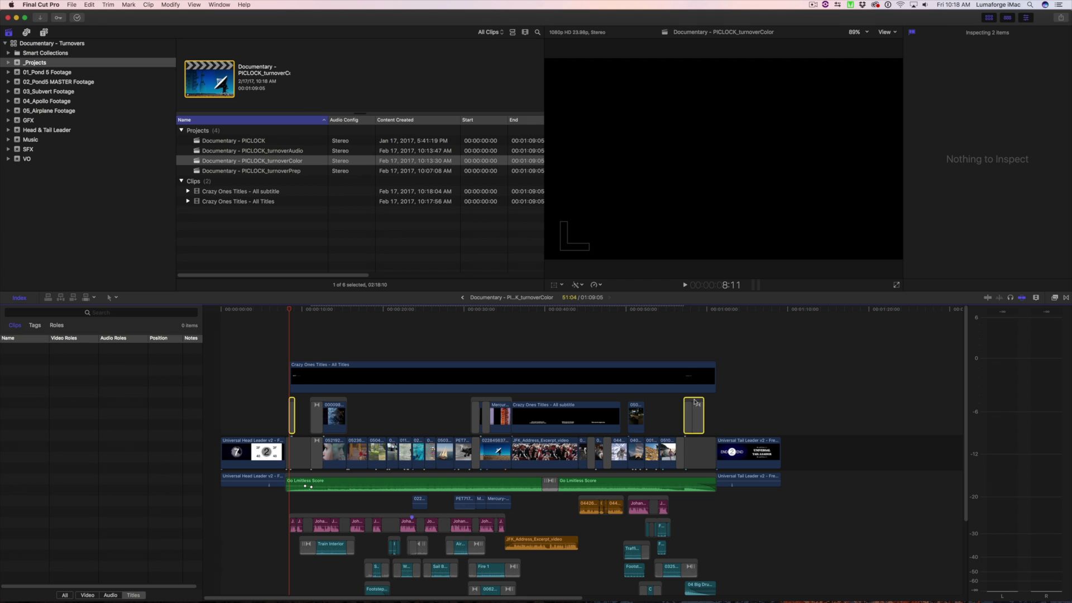
key("Delete")
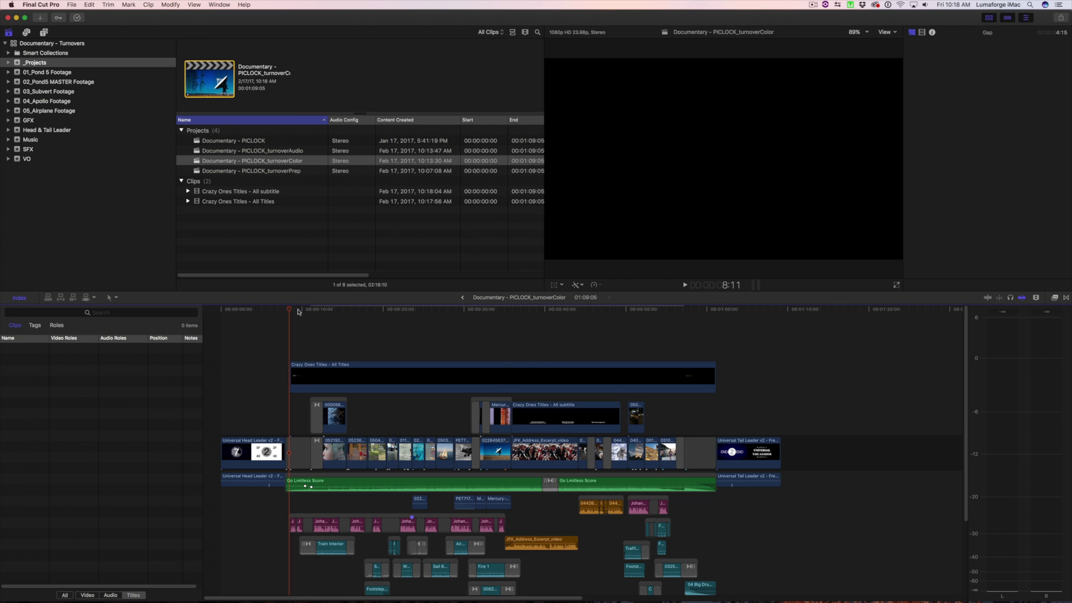
Cut the All Titles clip at the swimmers shot, delete its right piece, and shorten the rest
left_click_drag(299, 312, 664, 338)
key("cmd+4")
key("b")
left_click(676, 371)
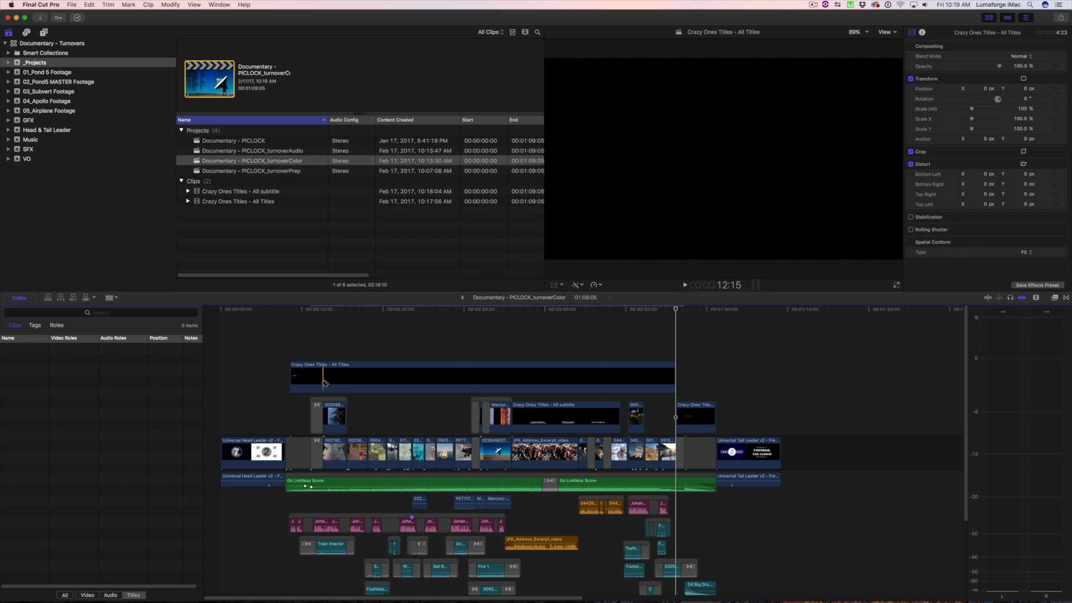
left_click(324, 384)
key("a")
left_click(395, 373)
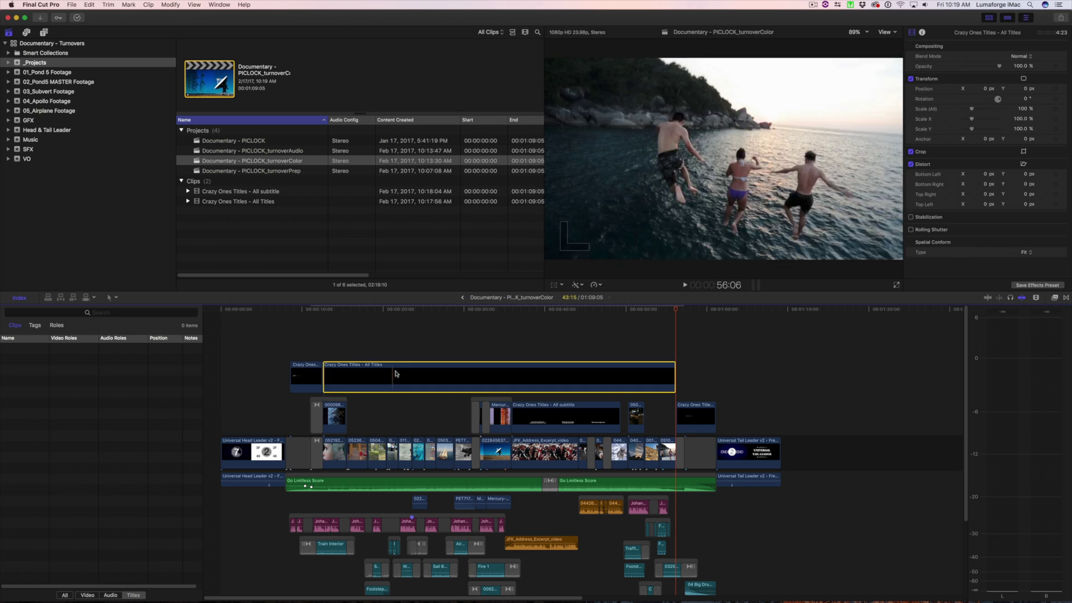
key("Delete")
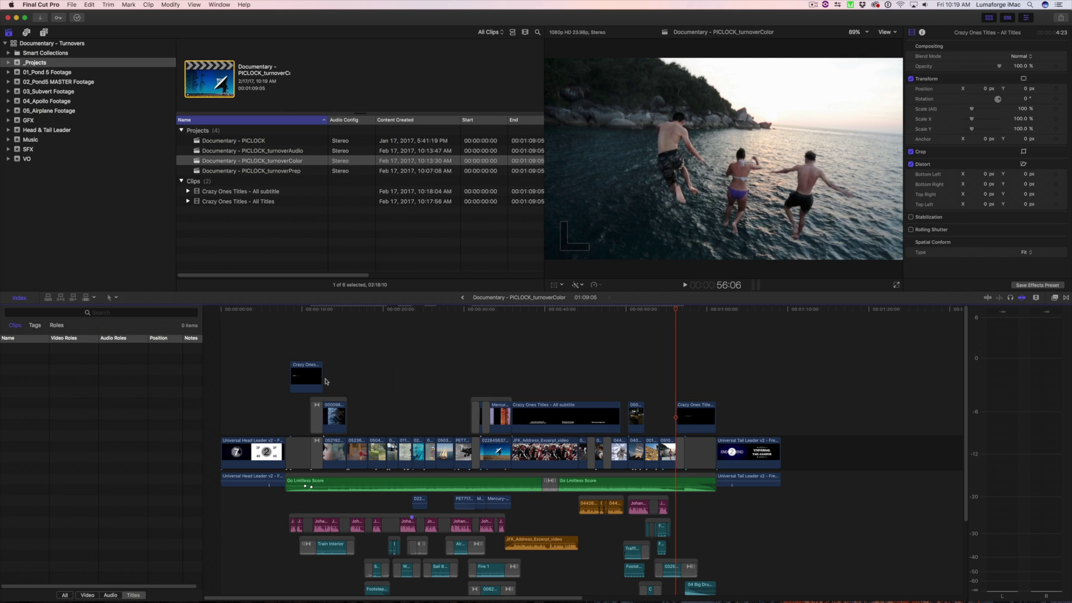
left_click_drag(324, 382, 310, 379)
Slow the window close-up connected clip to 50% speed
left_click(290, 311)
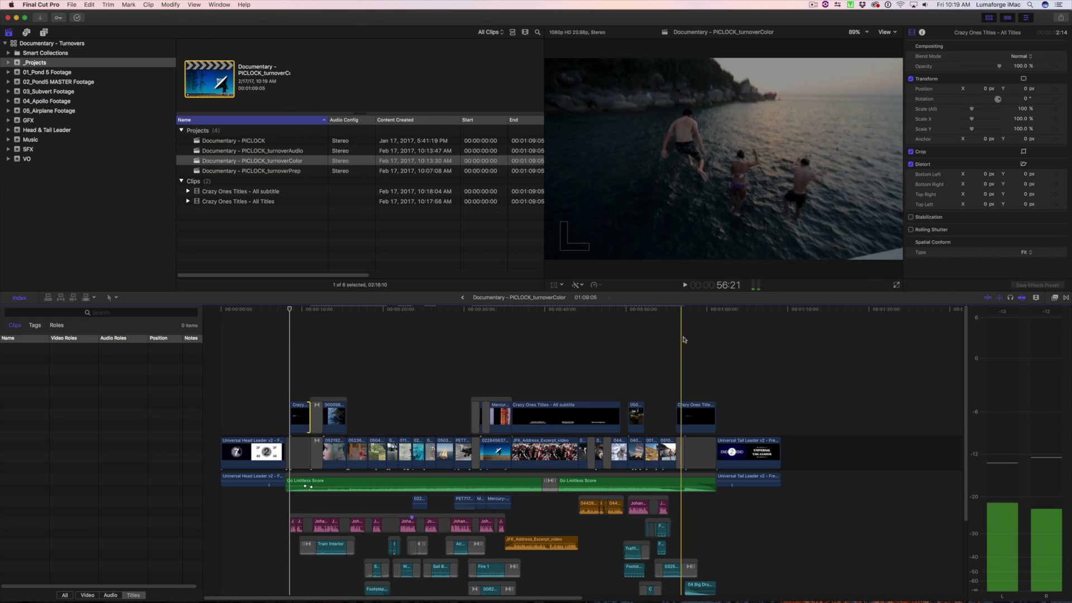
key("s")
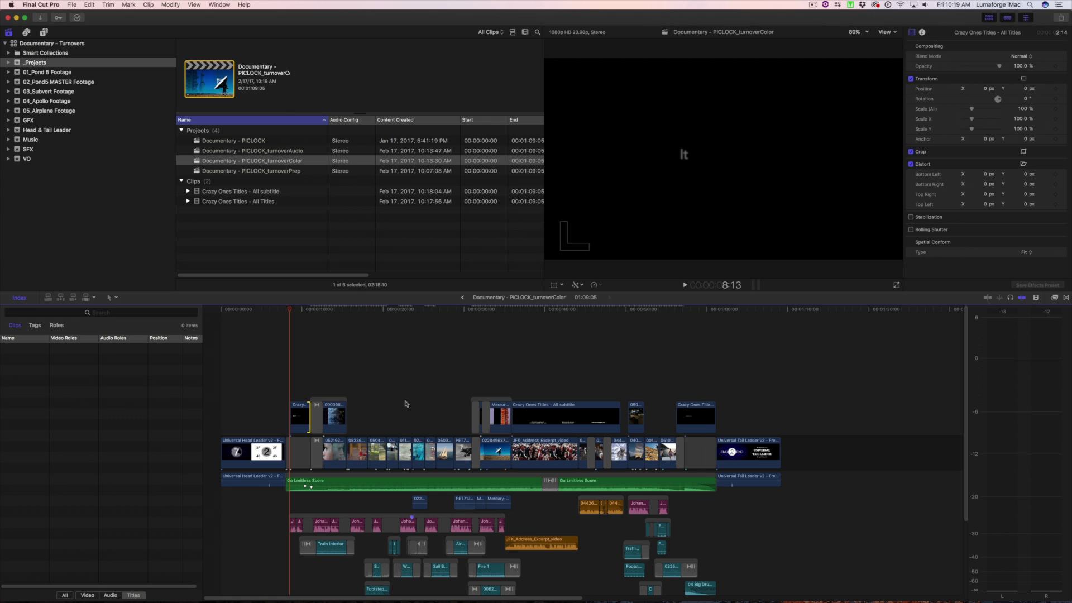
left_click(333, 416)
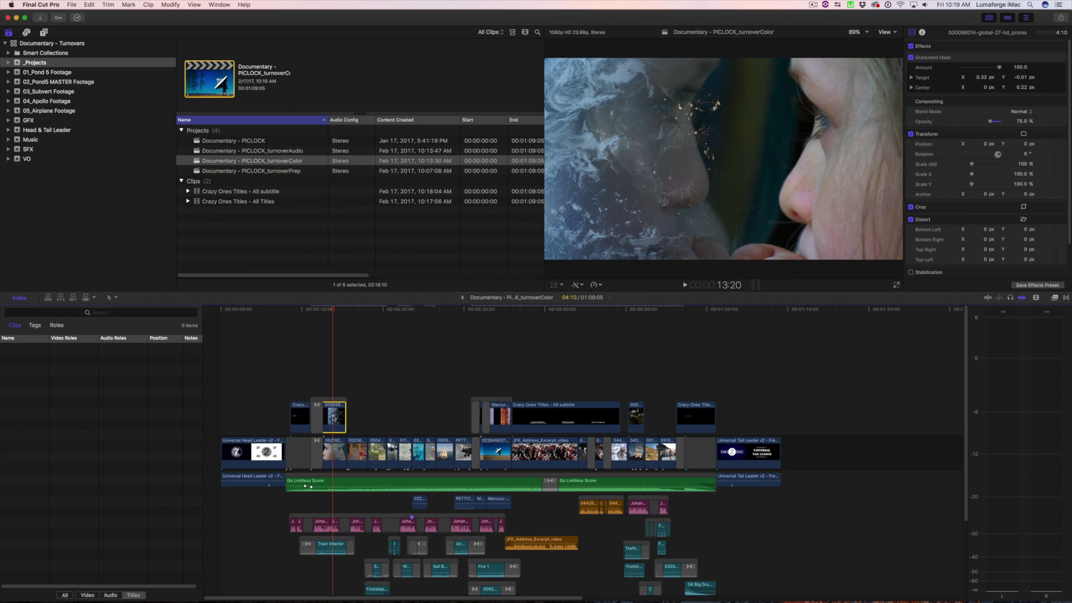
key("super+r")
key("super+r")
Undo the 50% slowdown and disable the man-running overlay above the New York timelapse
left_click(336, 449)
key("Down")
key("Down")
key("Down")
key("Down")
key("Down")
key("Down")
key("Down")
key("Down")
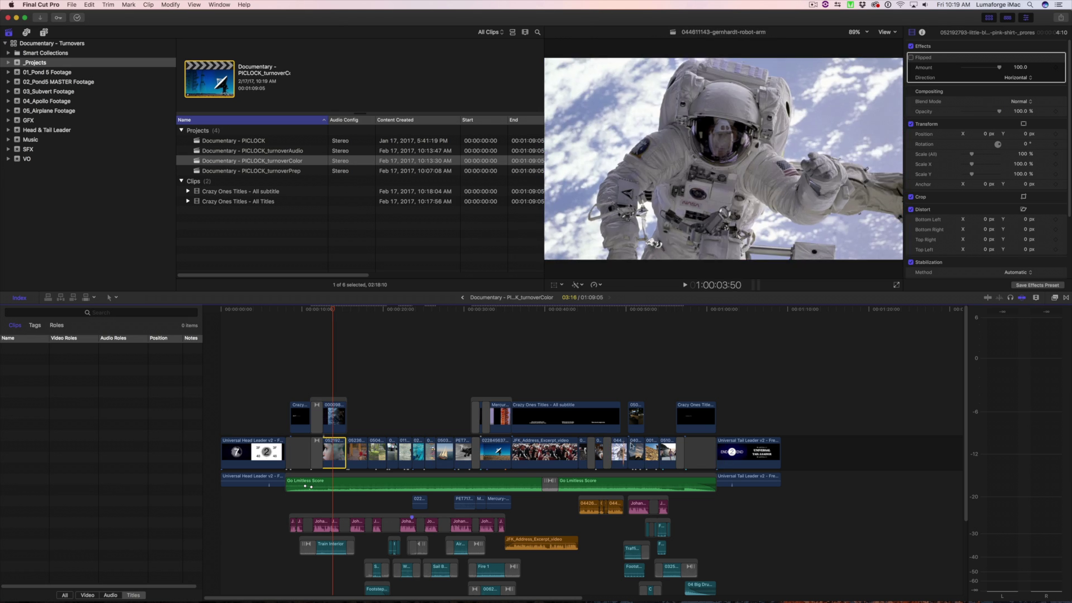
left_click(636, 450)
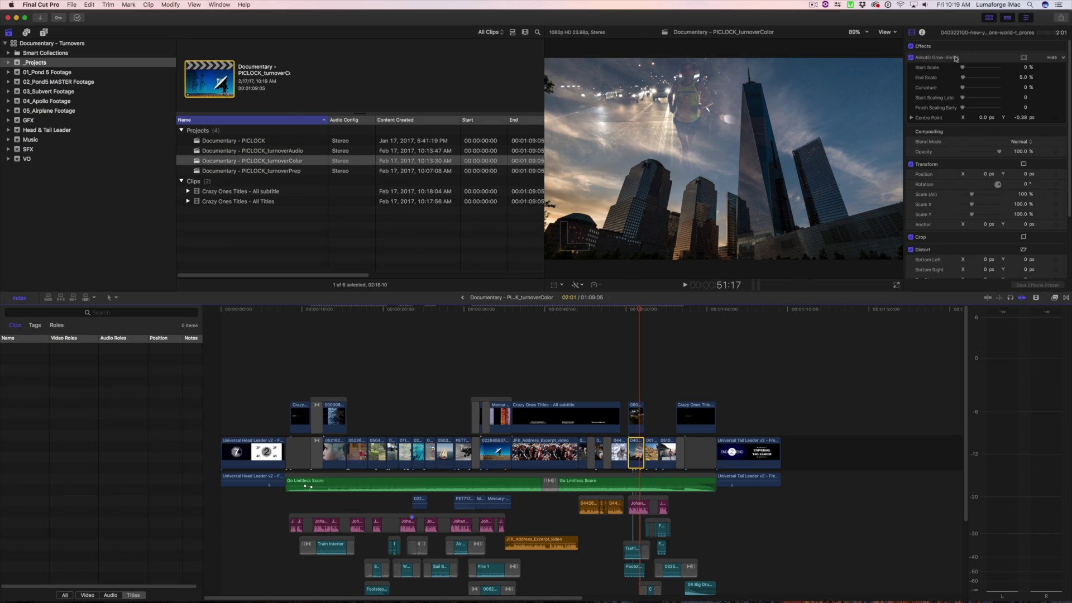
key("j")
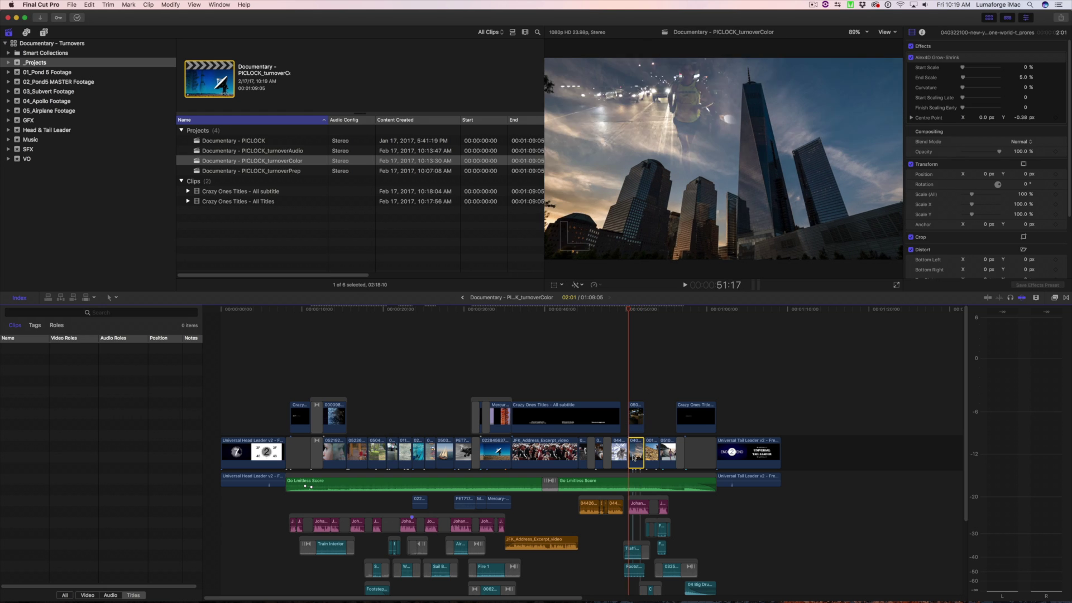
key("super+equal")
key("super+equal")
key("super+equal")
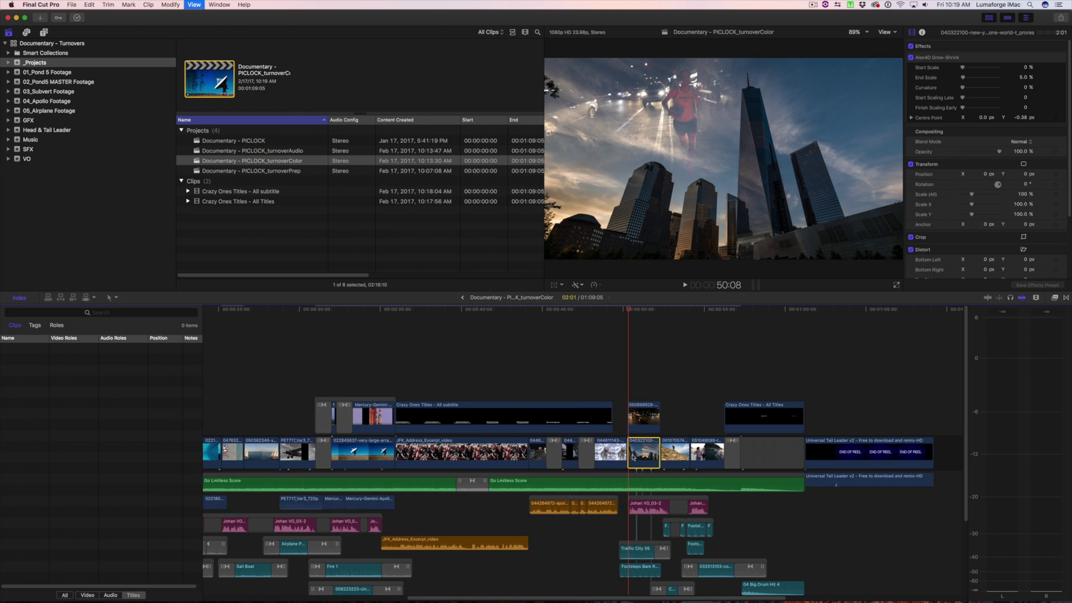
left_click(648, 416)
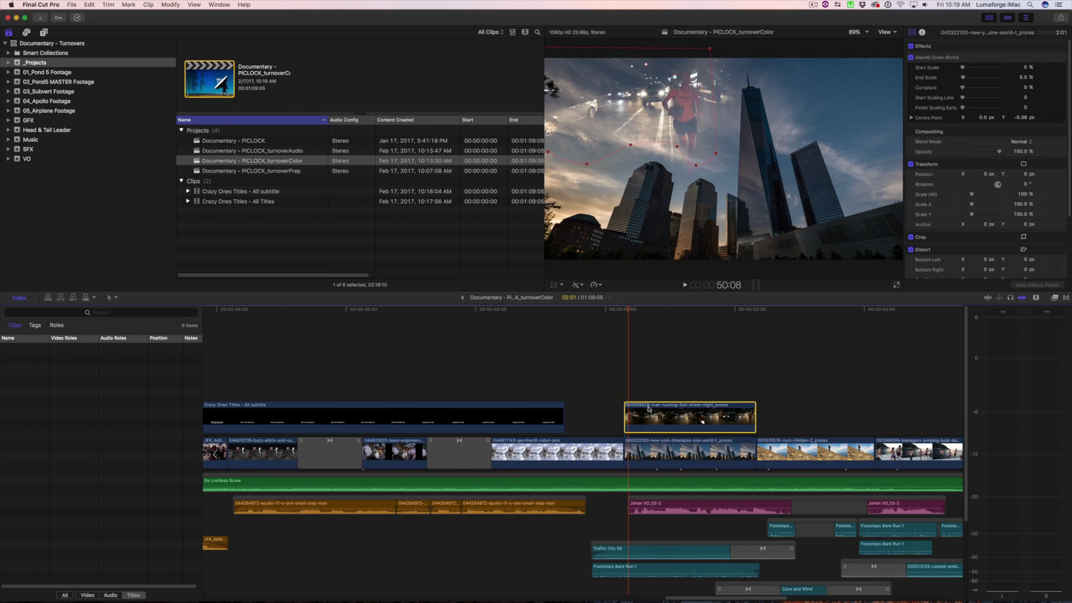
key("v")
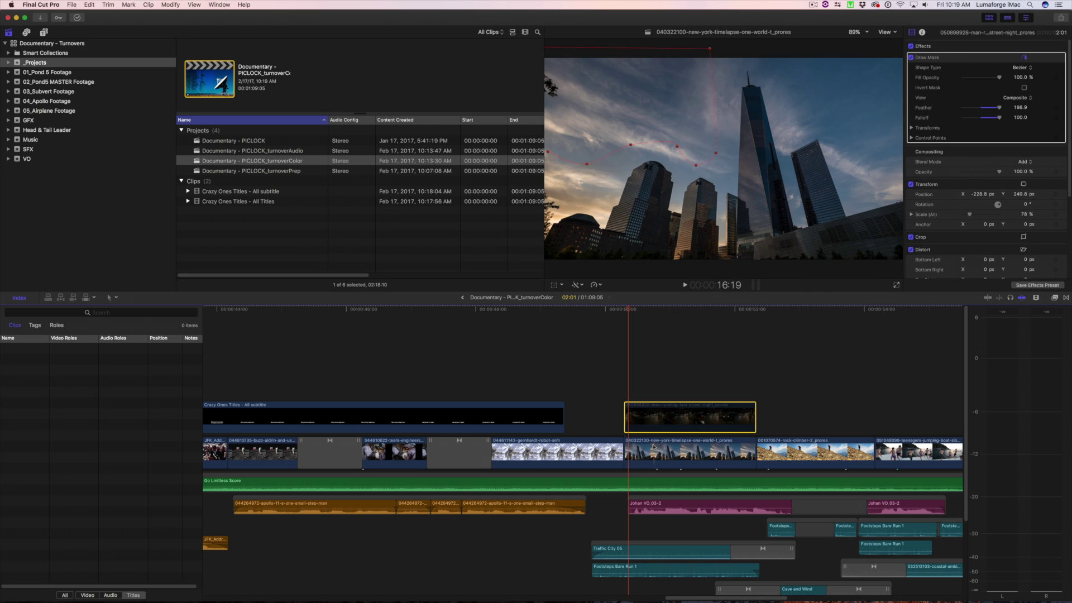
Mark a range on the New York timelapse, start a Master File share, then cancel it
left_click(652, 447)
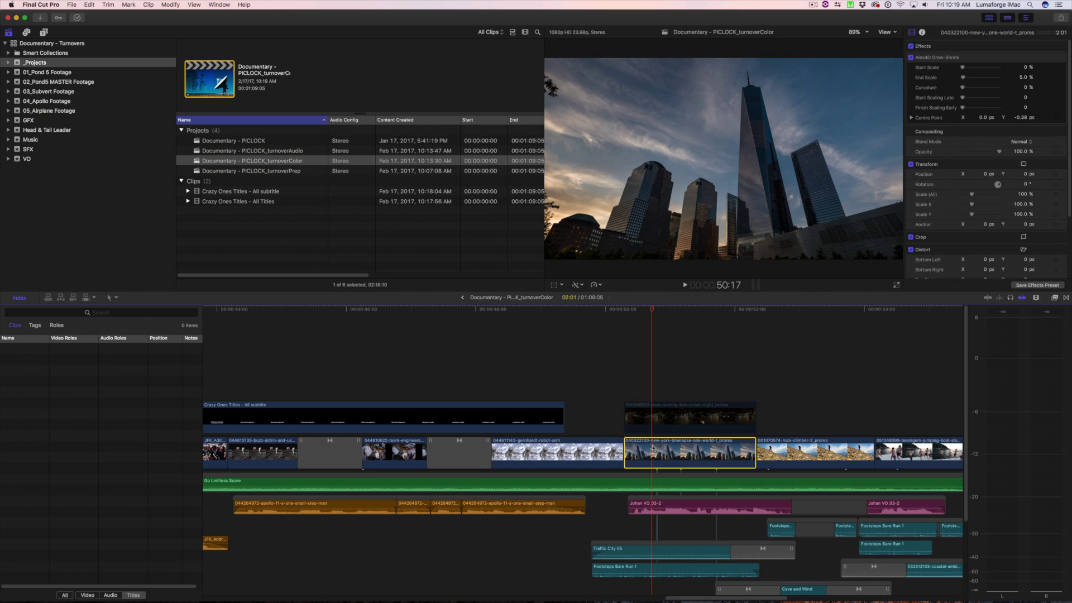
key("x")
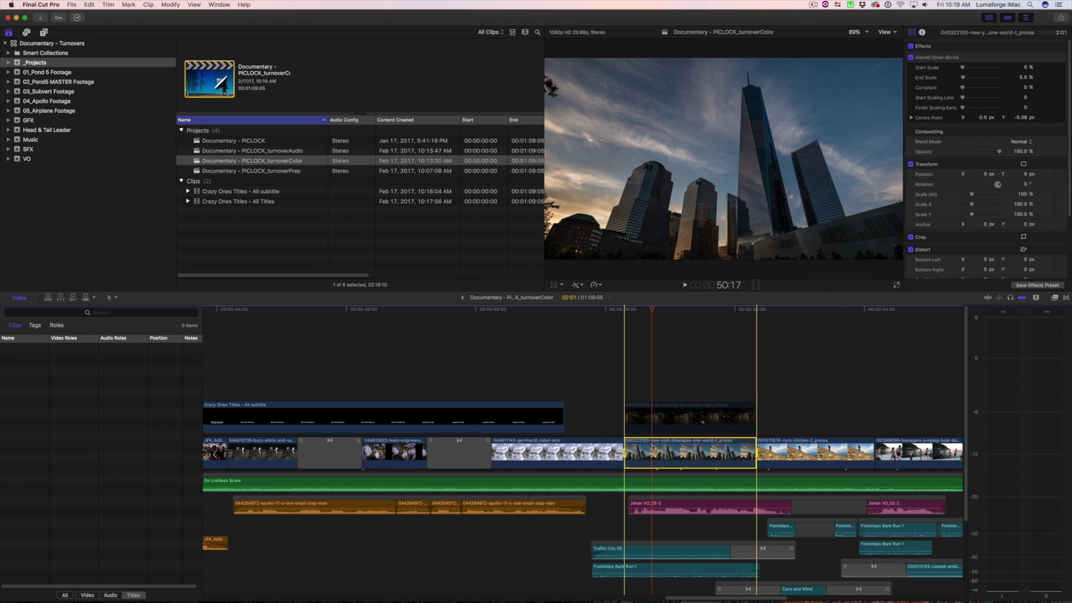
left_click(1060, 19)
left_click(1031, 64)
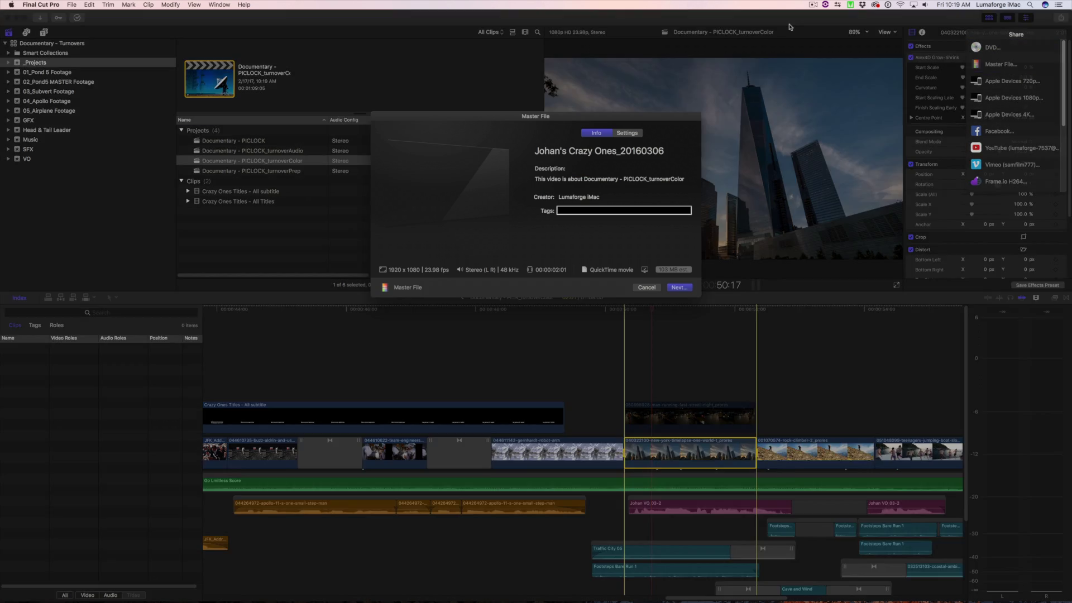
left_click(647, 288)
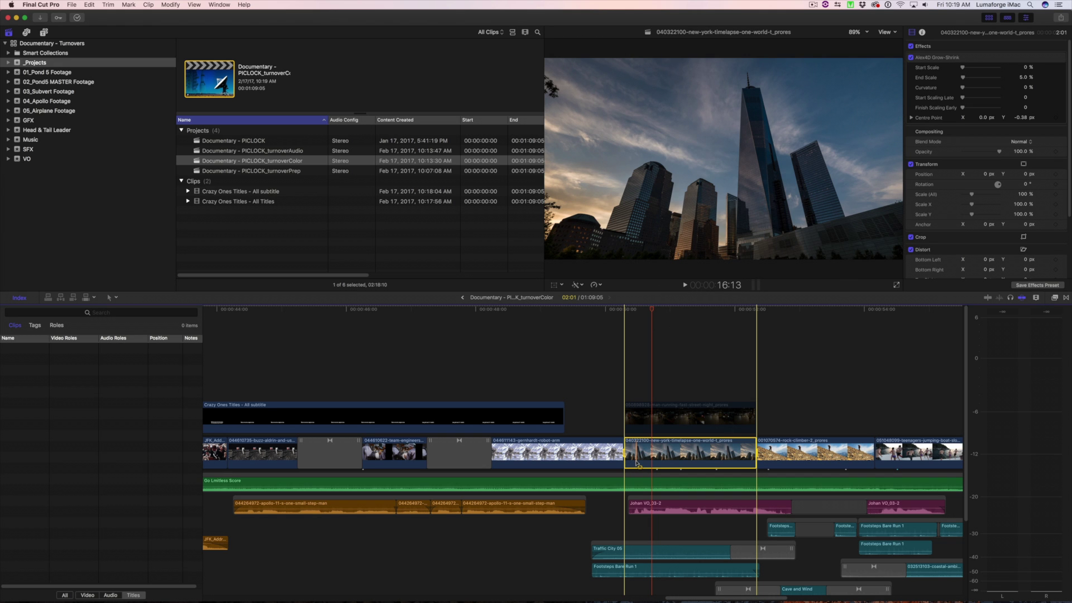
left_click(651, 418)
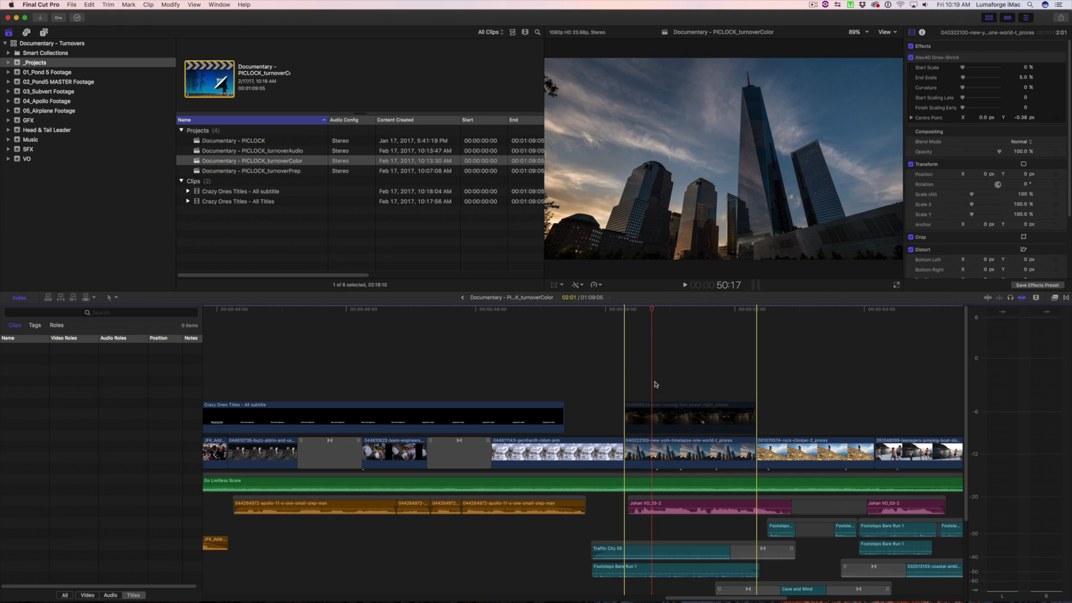
left_click(664, 422)
Filter the Index to audio and delete every audio clip from turnoverColor
key("shift+z")
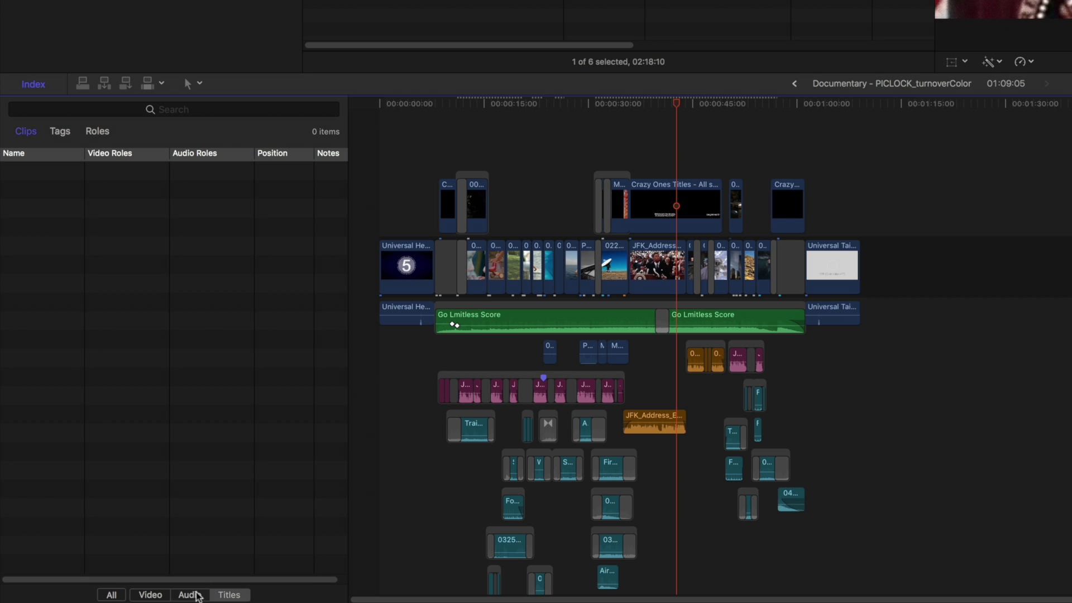
left_click(193, 595)
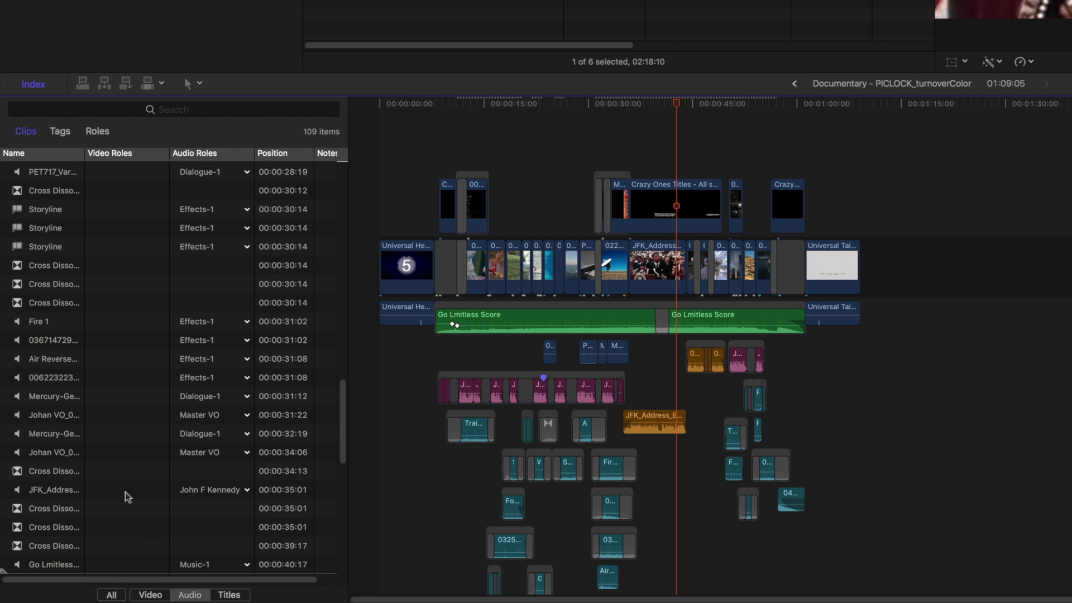
left_click(42, 383)
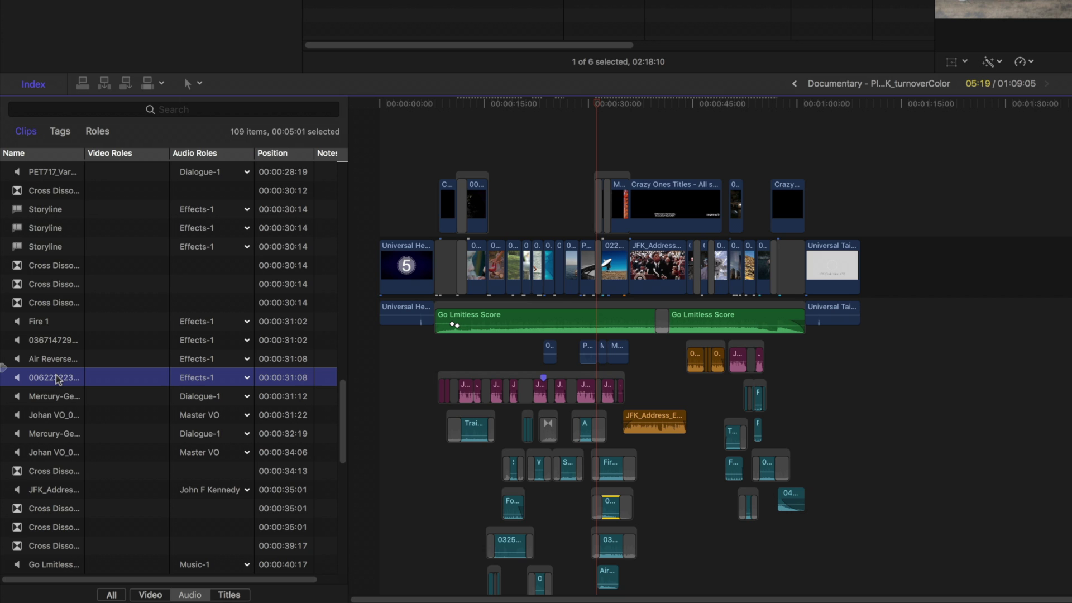
left_click(55, 378)
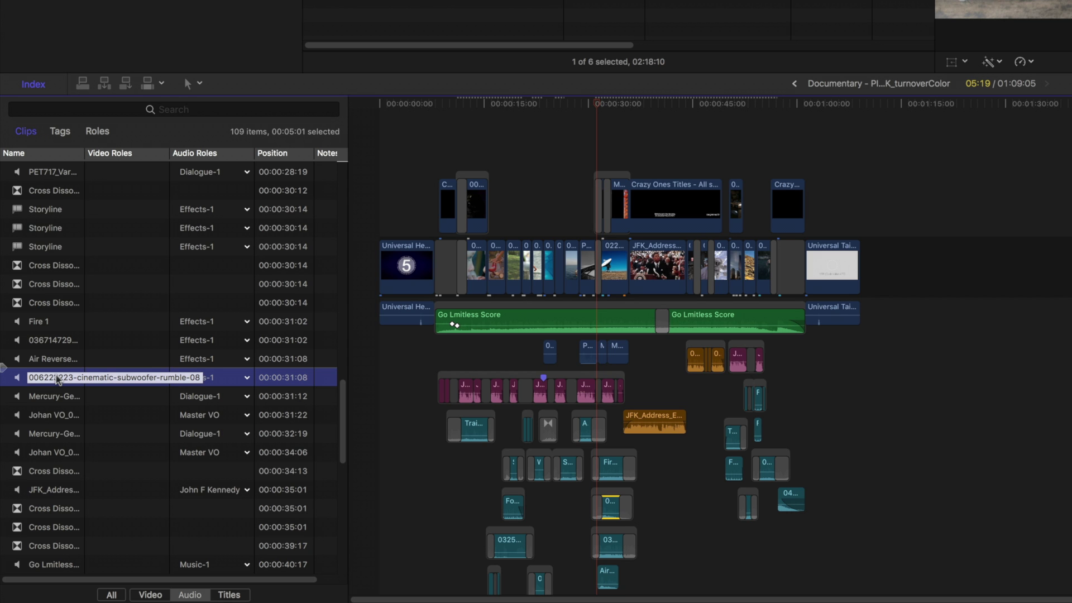
key("super+a")
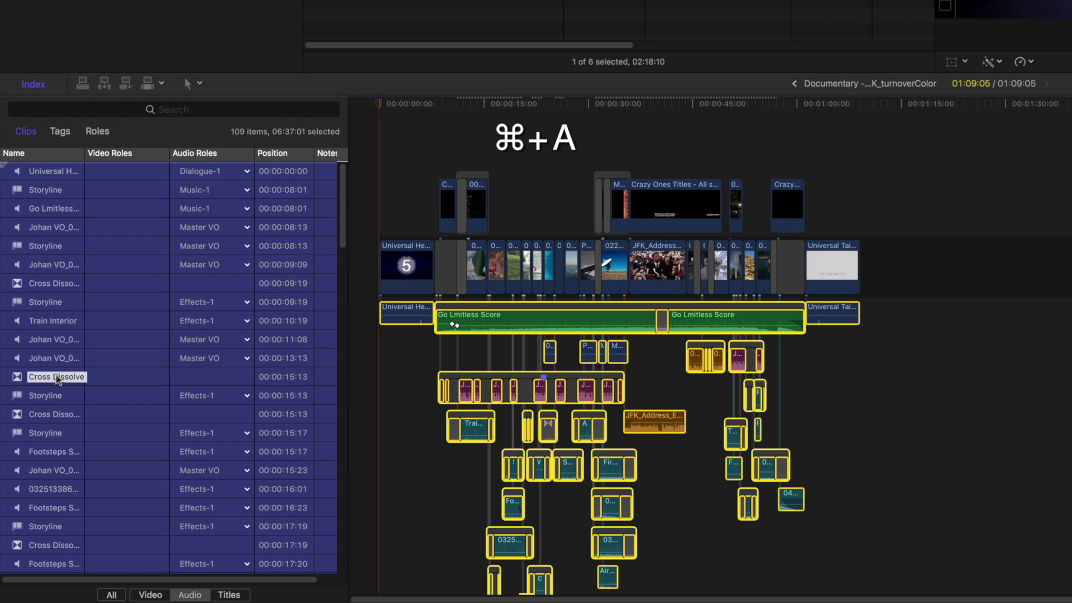
key("Delete")
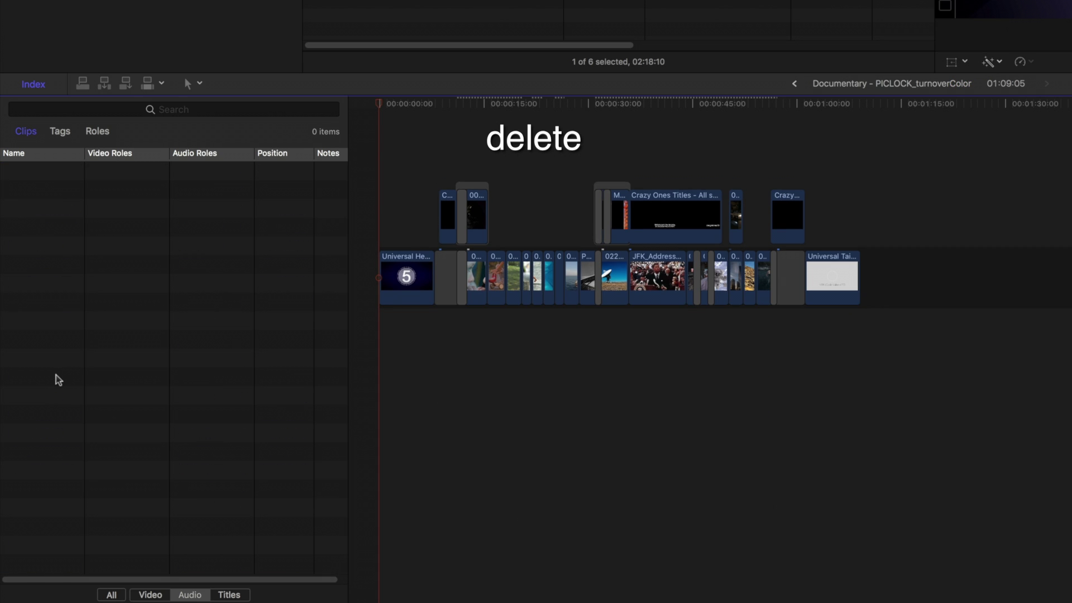
Export turnoverColor as XML, replacing the existing file
left_click(72, 4)
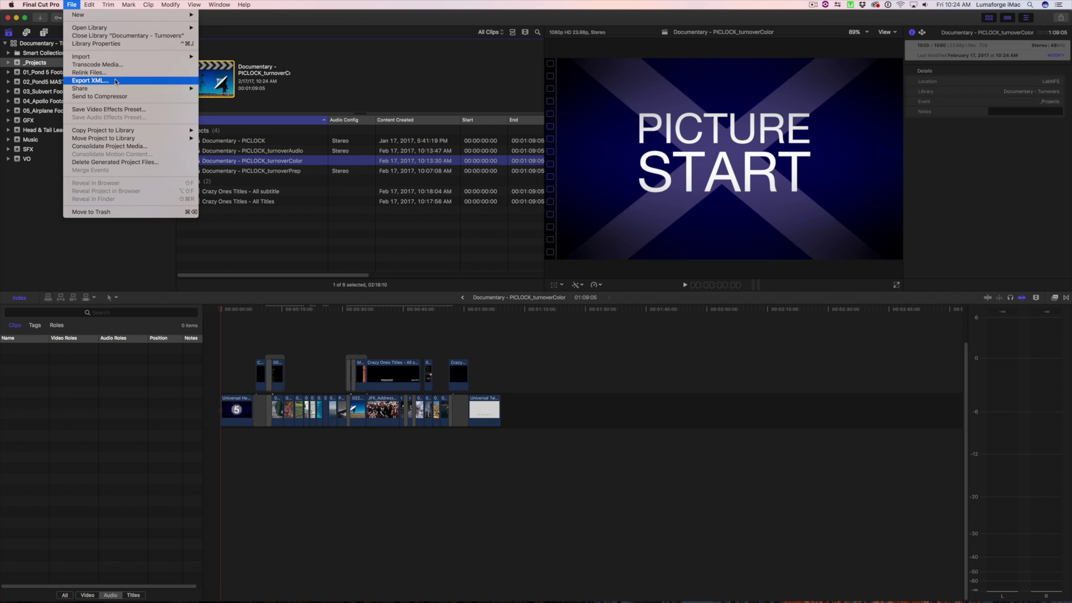
left_click(115, 81)
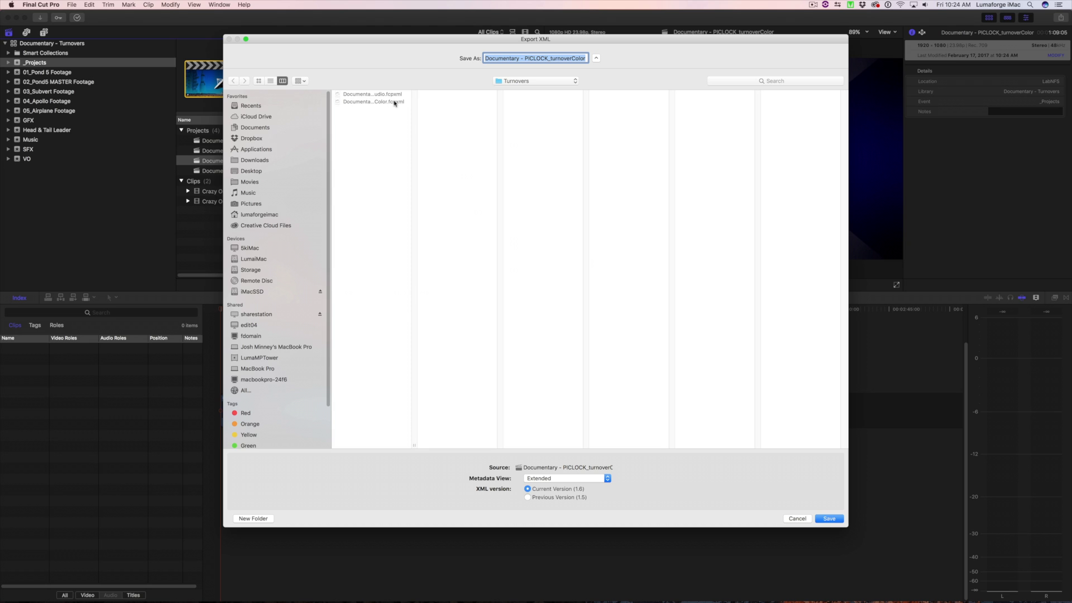
left_click(829, 519)
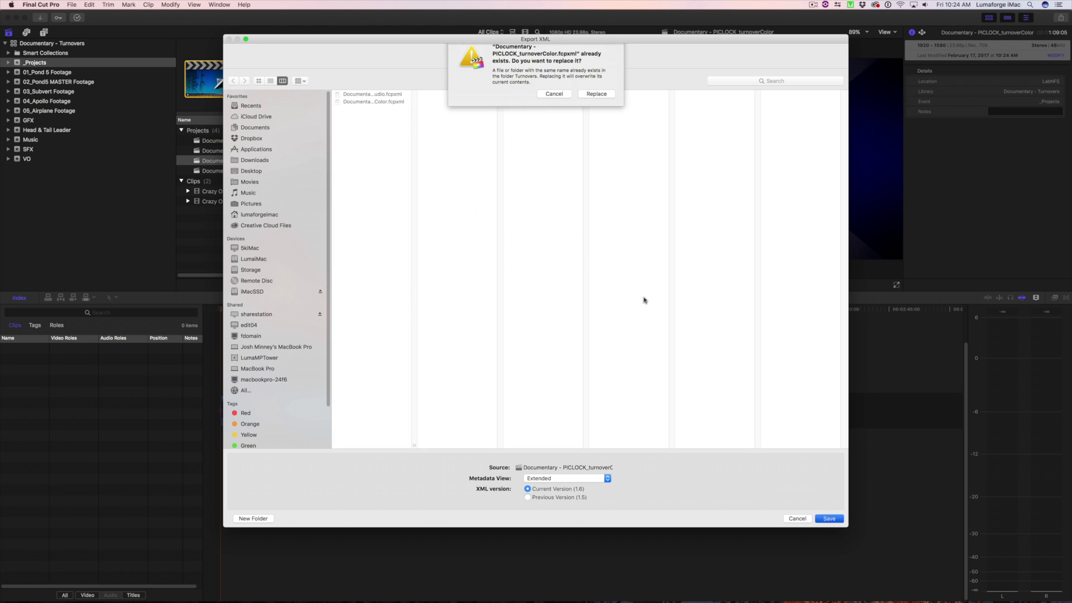
left_click(595, 104)
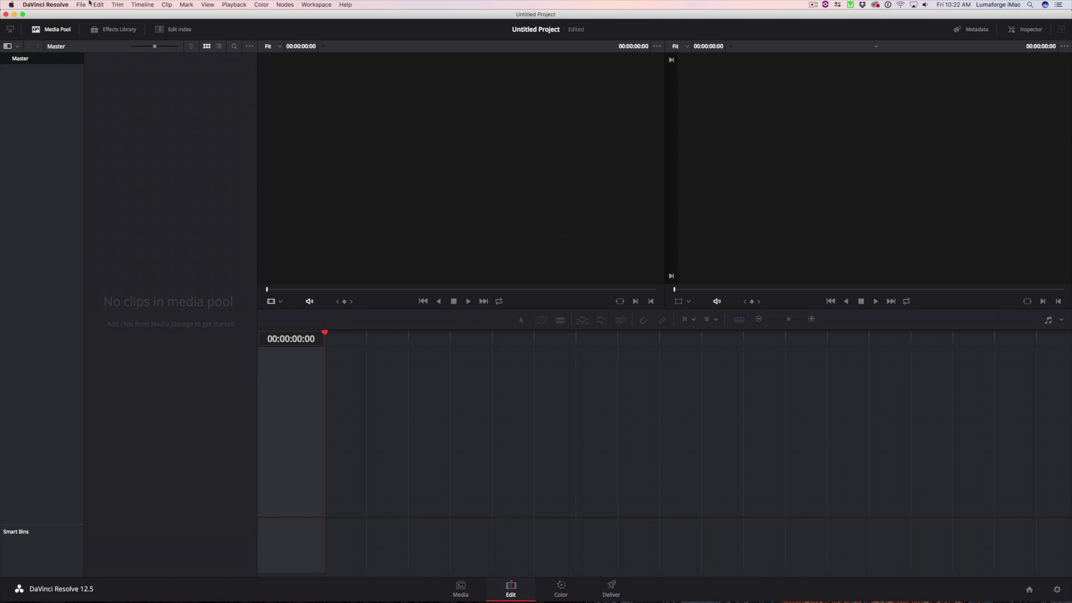
Import the turnoverColor fcpxml timeline into DaVinci Resolve
left_click(78, 4)
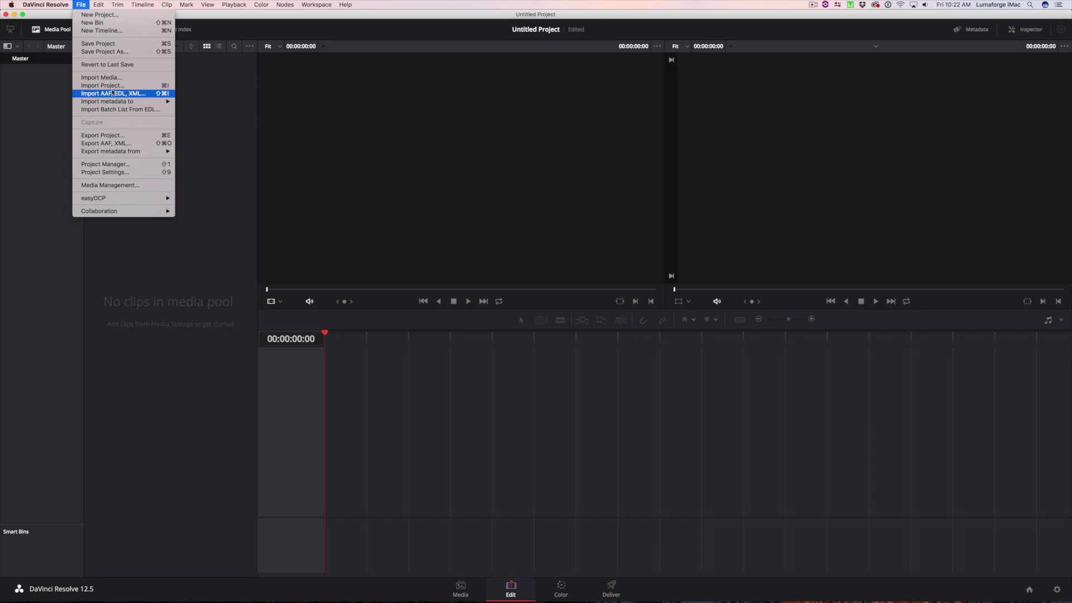
left_click(126, 95)
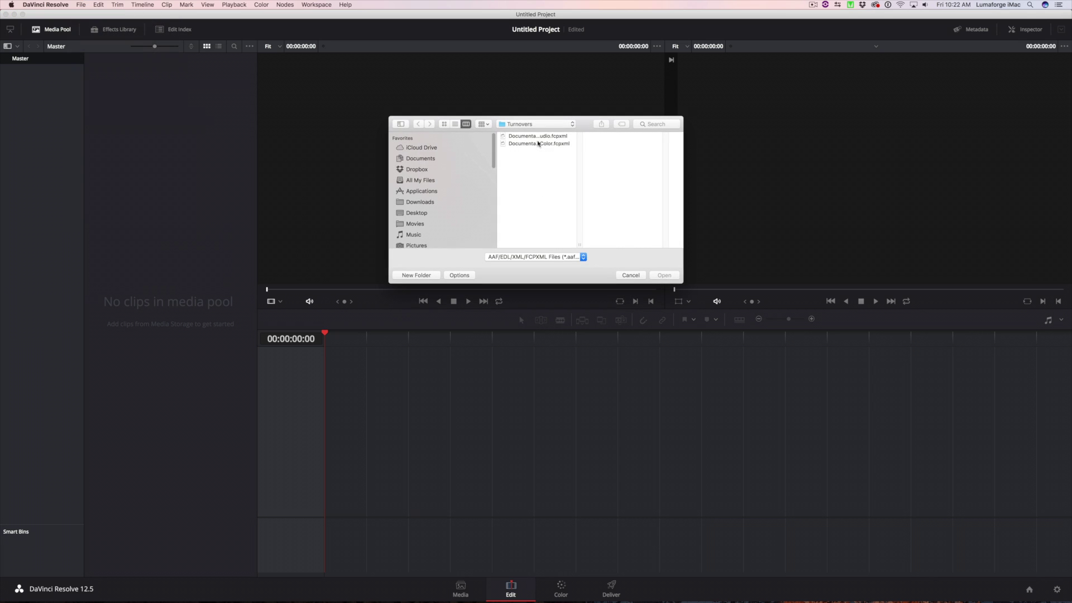
left_click(538, 143)
left_click(665, 275)
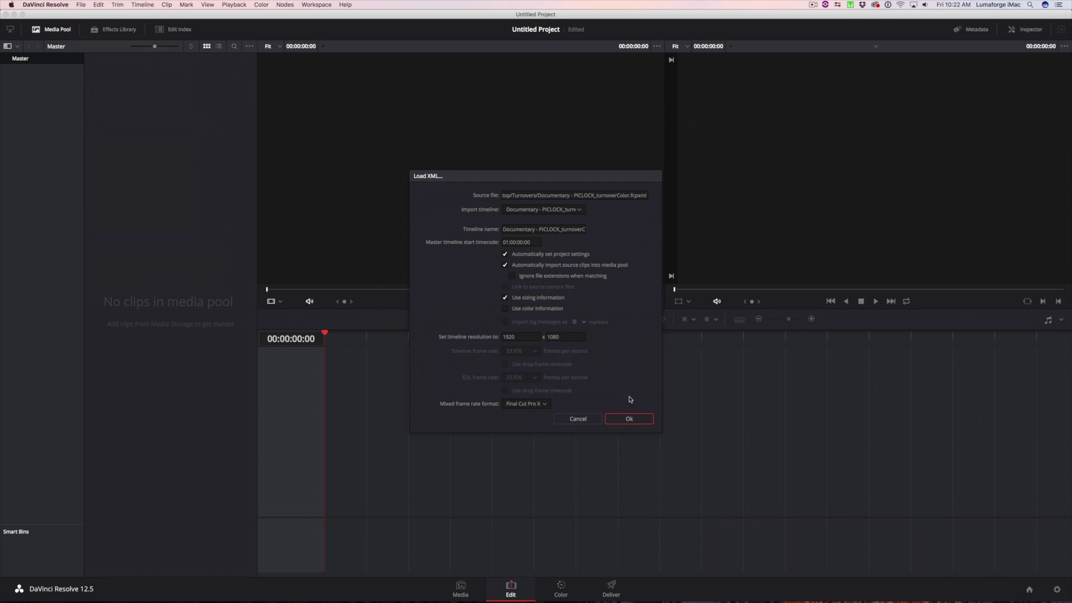
left_click(629, 419)
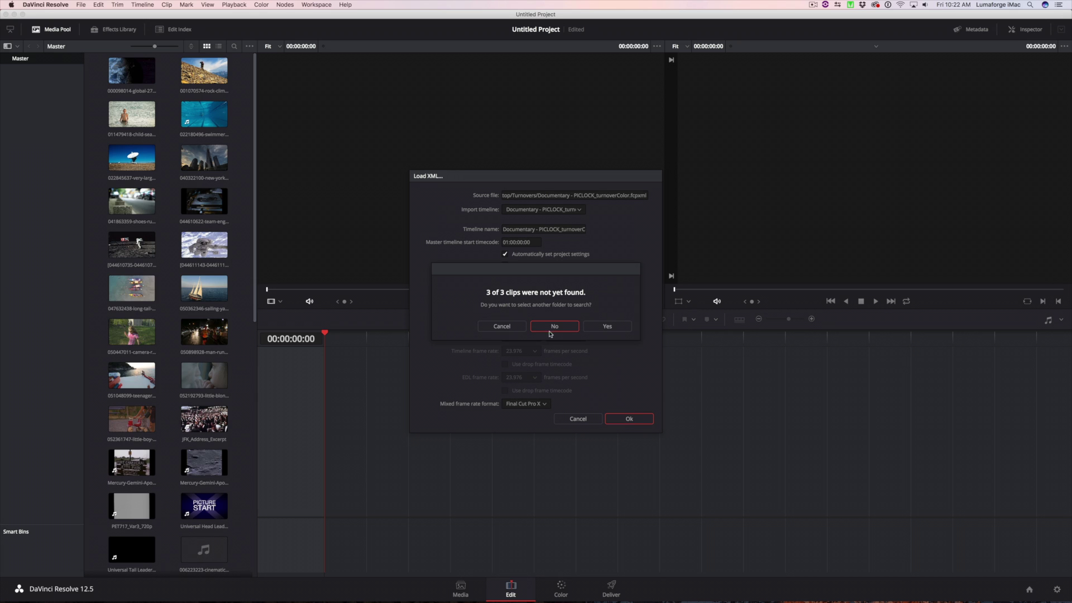
Locate the missing clips in the Desktop Titles folder, then scrub through the imported shots
left_click(608, 326)
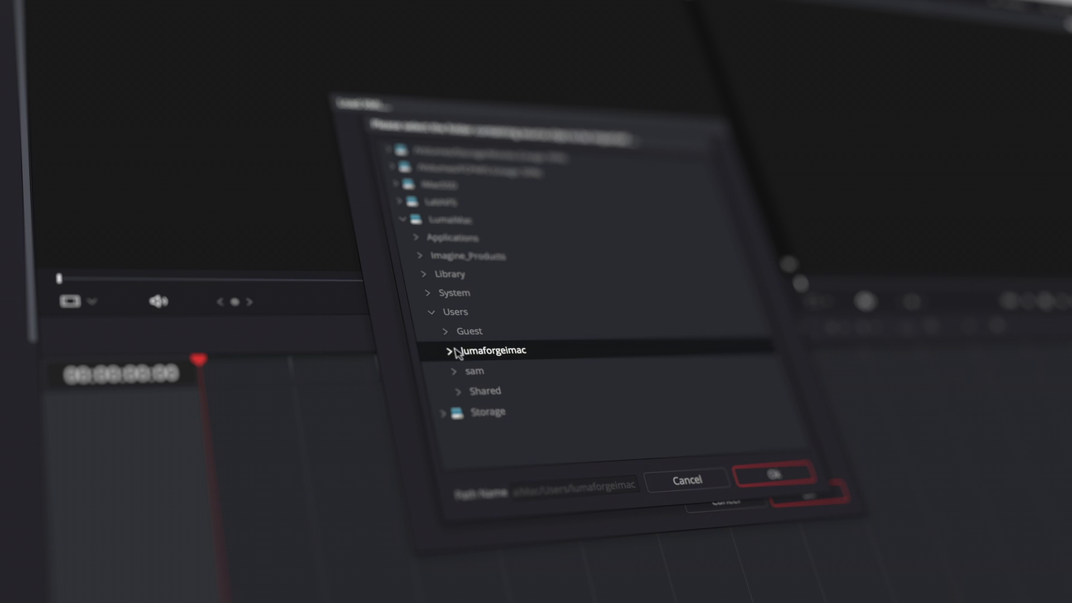
left_click(450, 352)
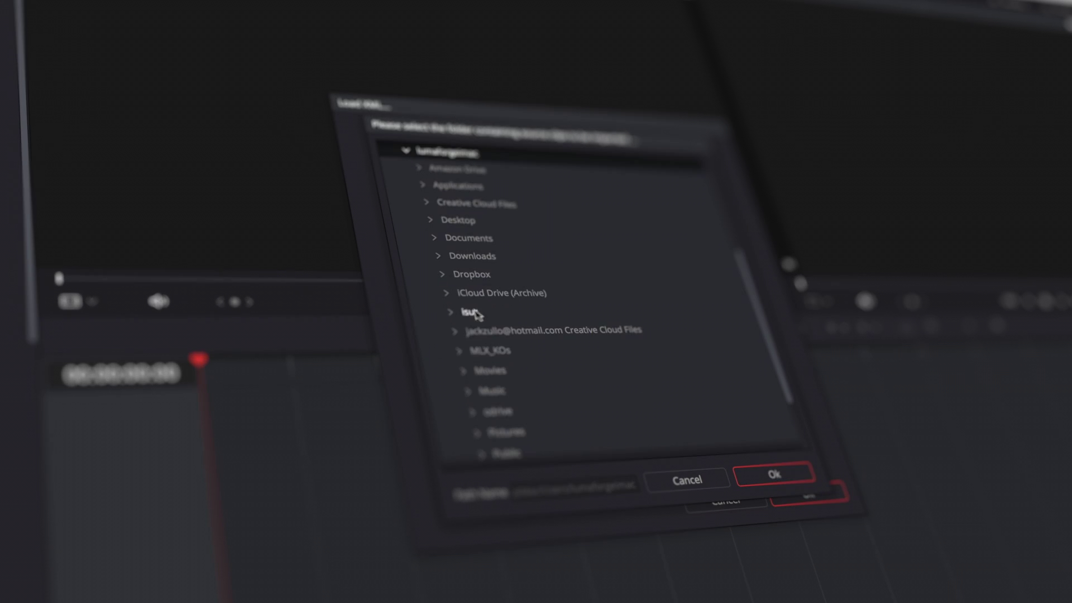
left_click(432, 221)
left_click(459, 238)
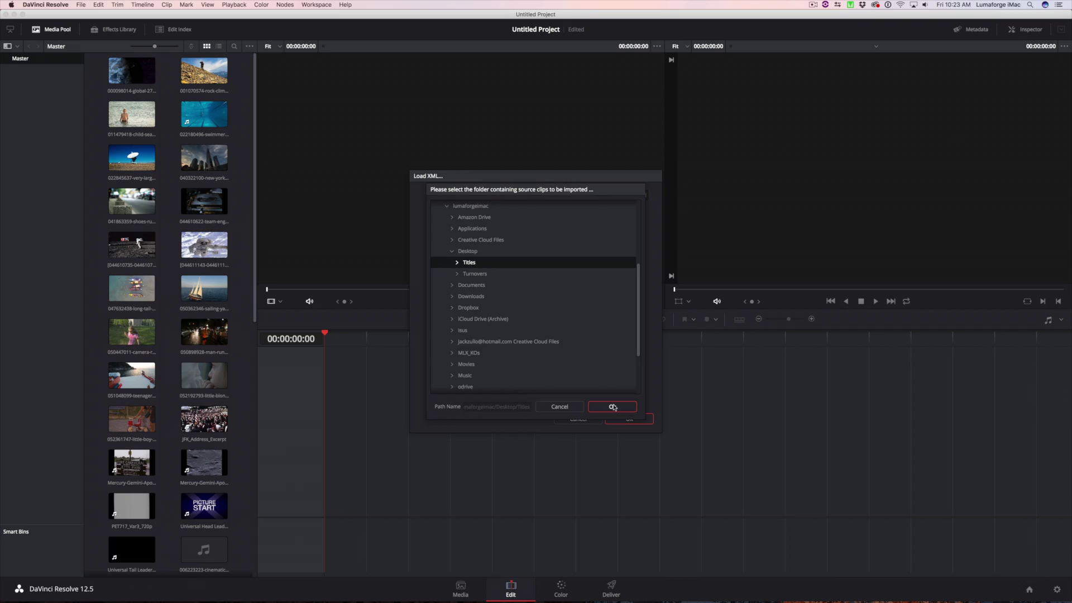
left_click(774, 474)
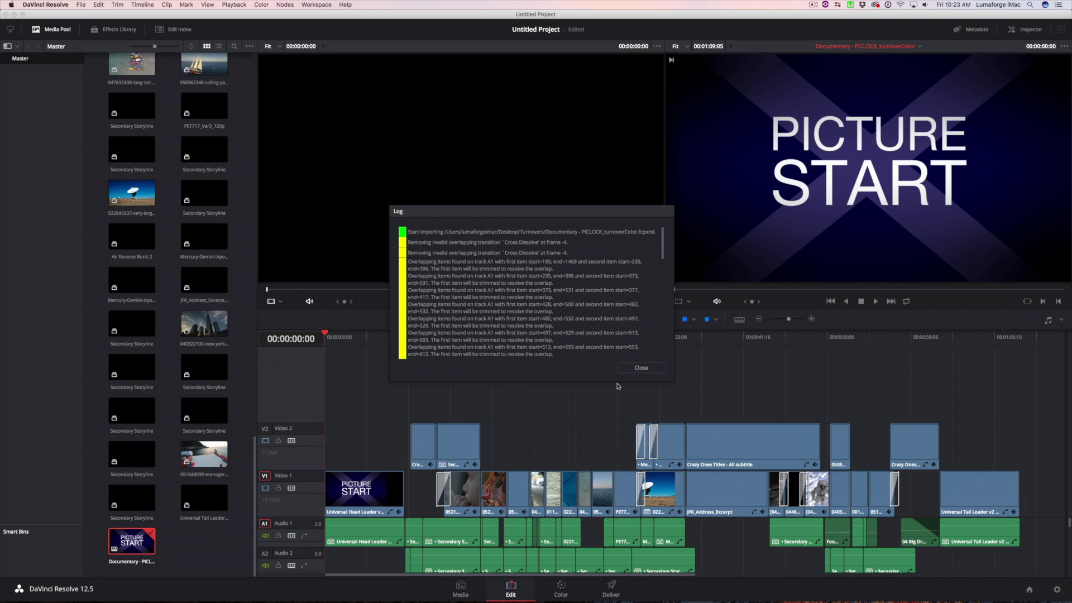
left_click(632, 361)
left_click_drag(407, 344, 650, 357)
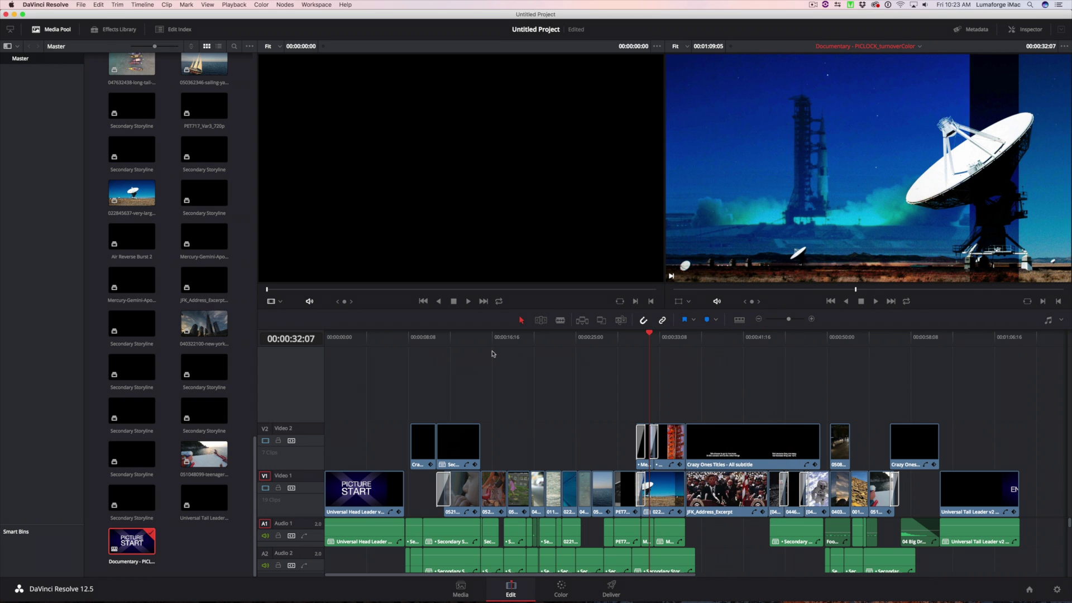
left_click_drag(647, 335, 671, 334)
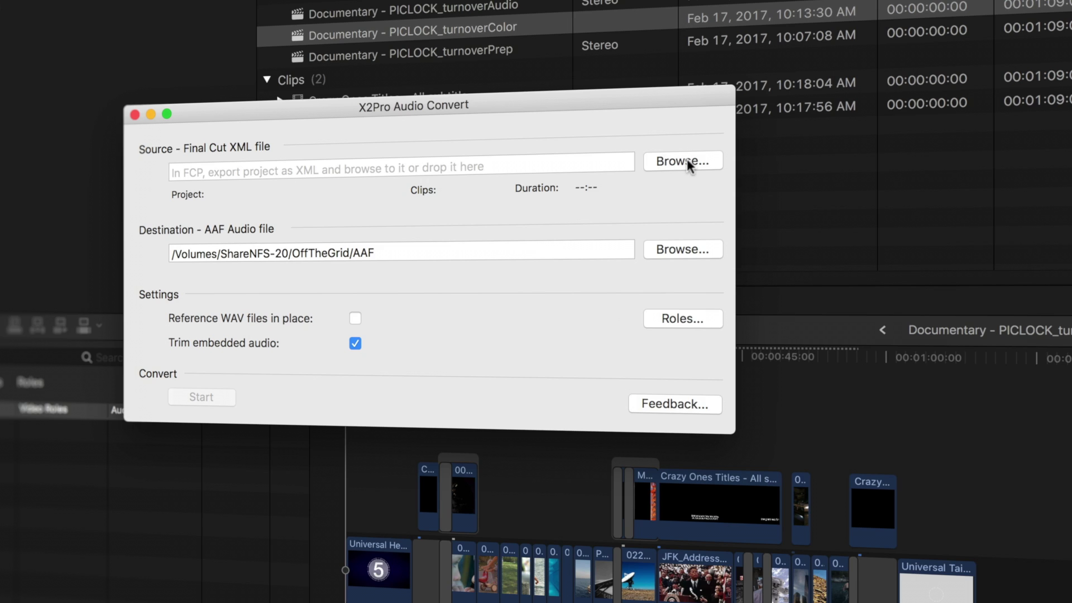
Load the Documentary - PICLOCK_turnoverAudio fcpxml as the X2Pro source file
left_click(378, 218)
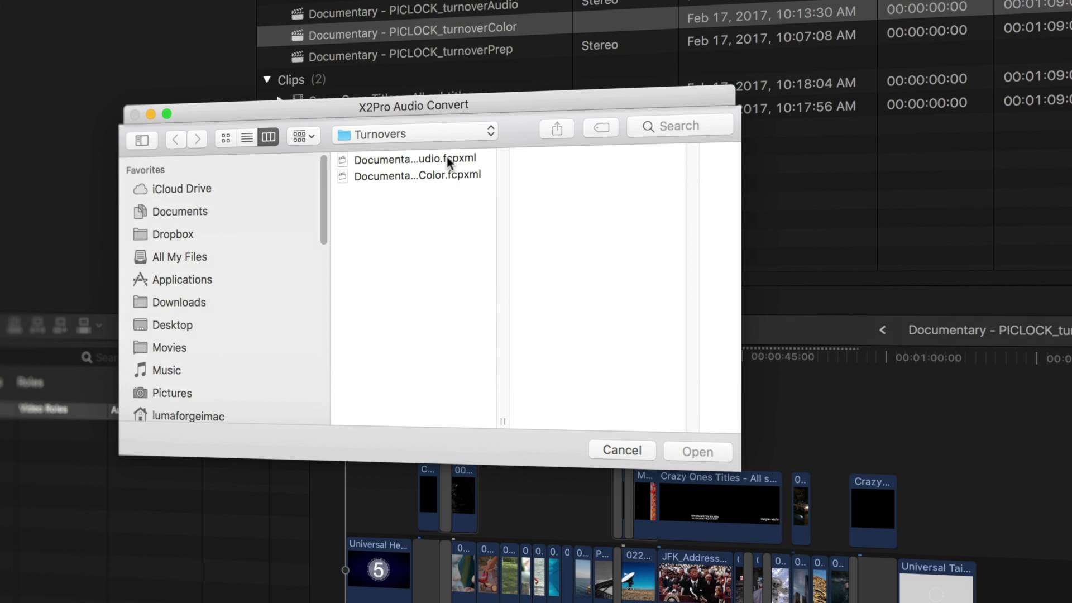
left_click(447, 159)
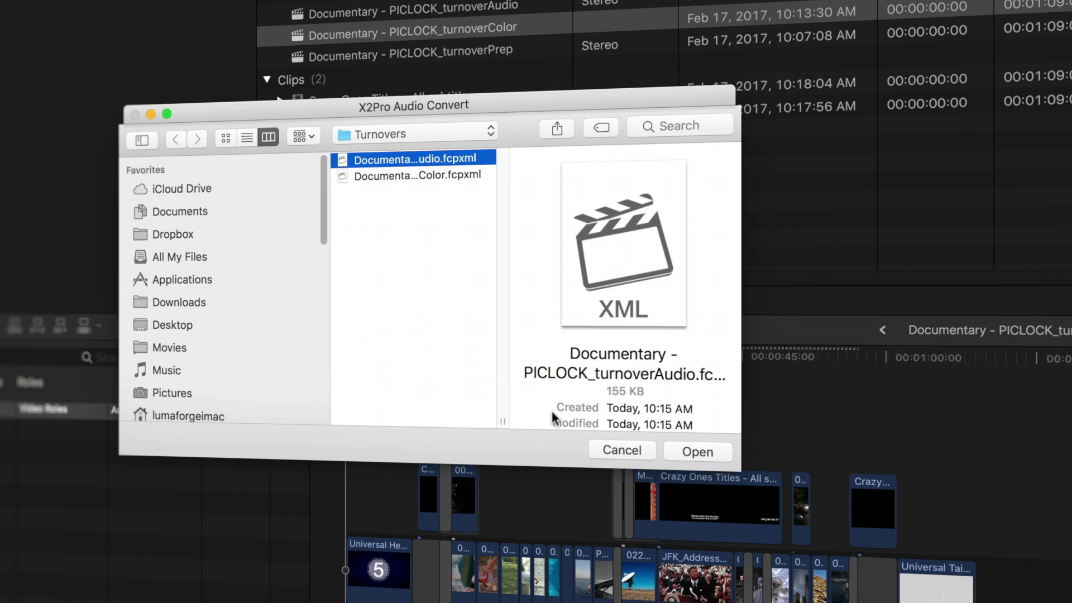
left_click_drag(502, 421, 689, 421)
left_click(698, 451)
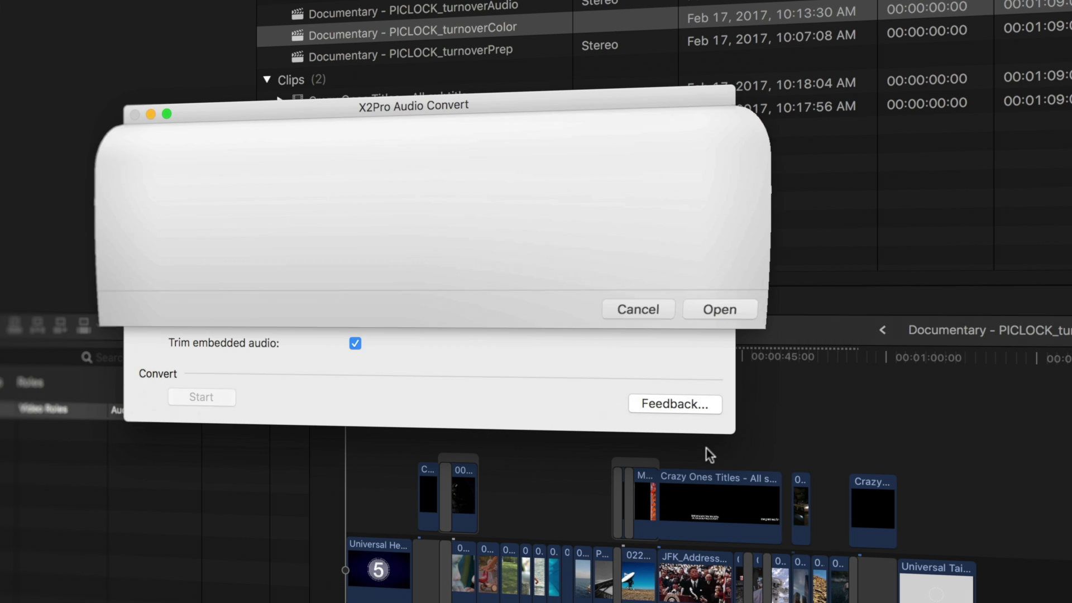
Move Voice Over to the top of the roles list and dialogue to second
left_click(689, 317)
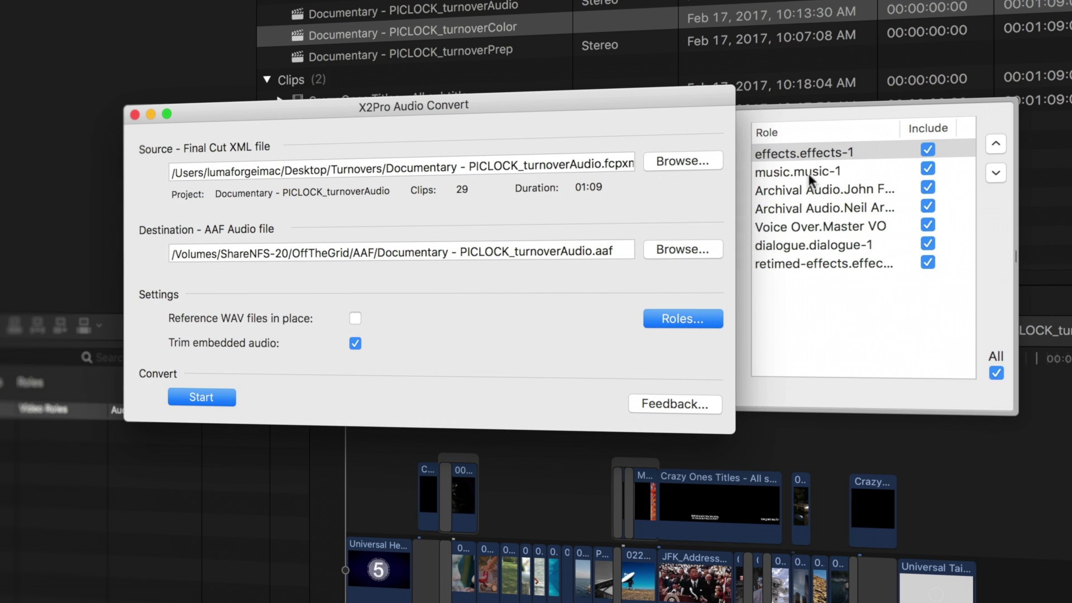
left_click_drag(812, 189, 809, 153)
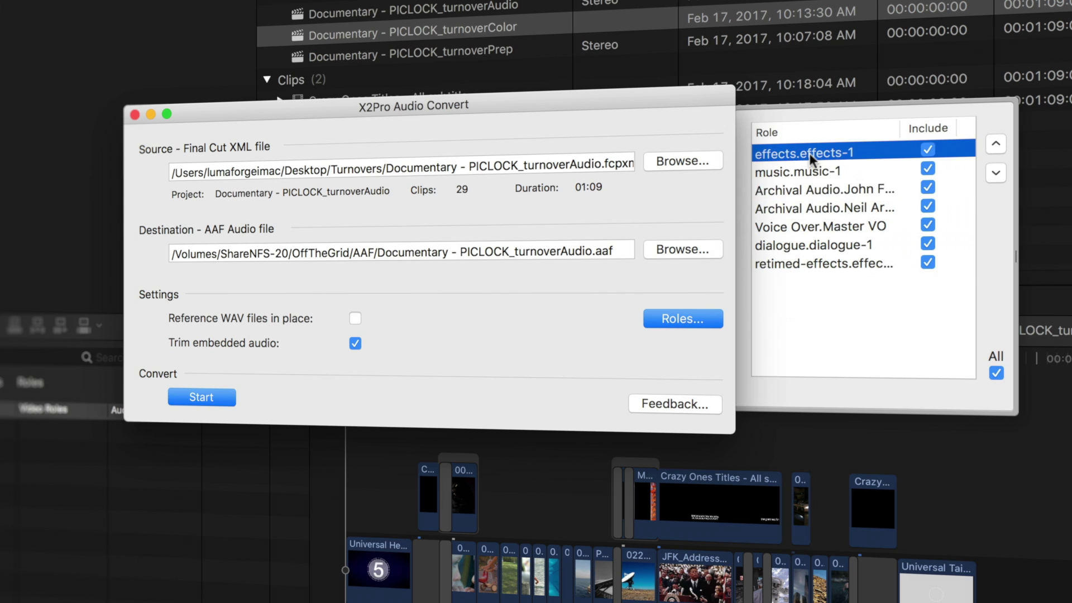
left_click(798, 226)
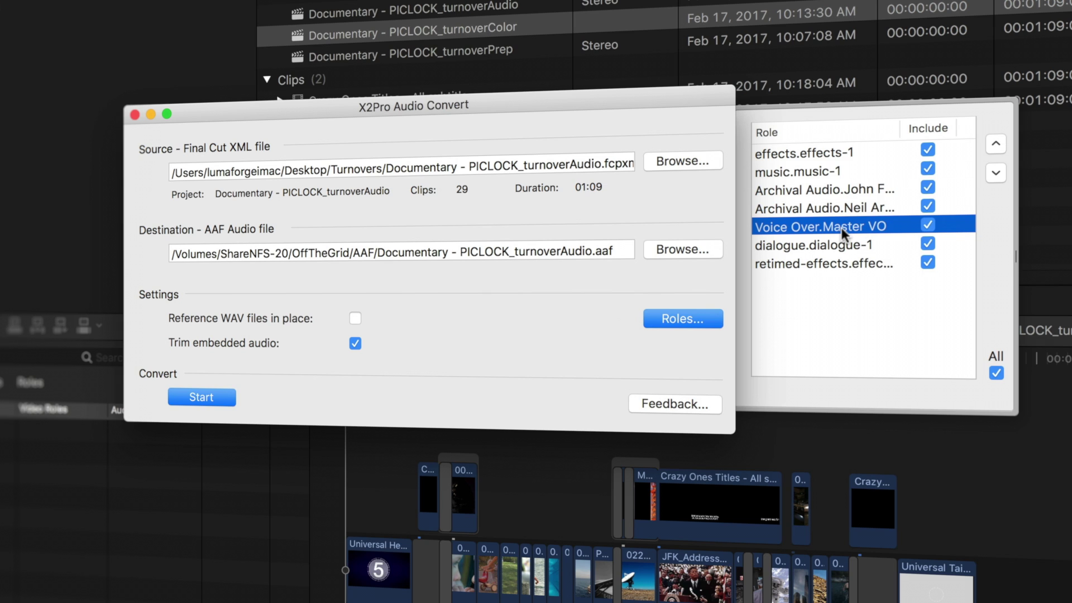
left_click(995, 144)
left_click(996, 144)
left_click(995, 144)
left_click(996, 144)
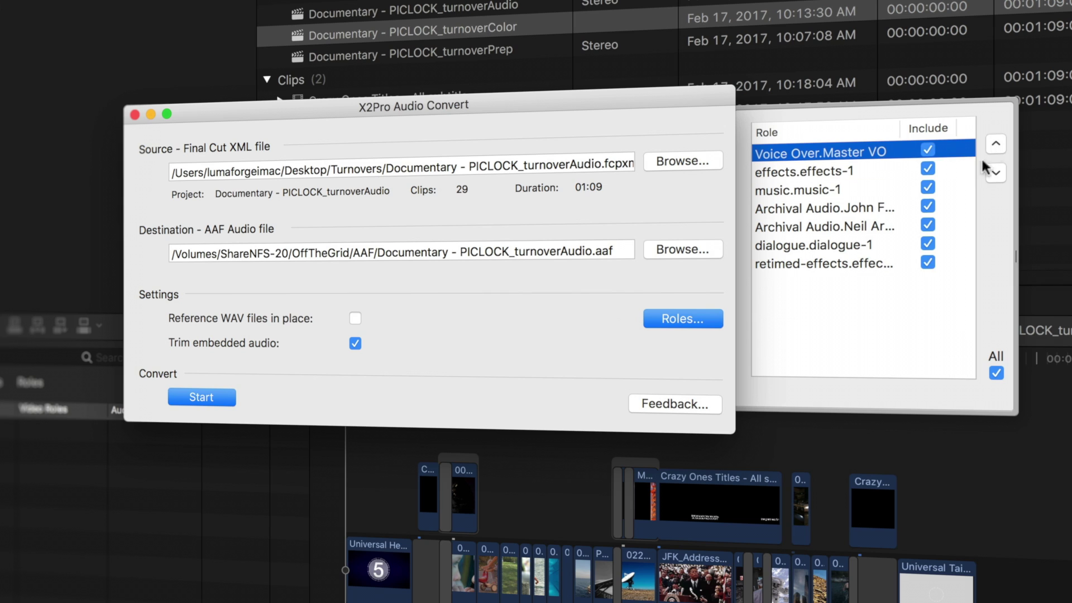
left_click(814, 246)
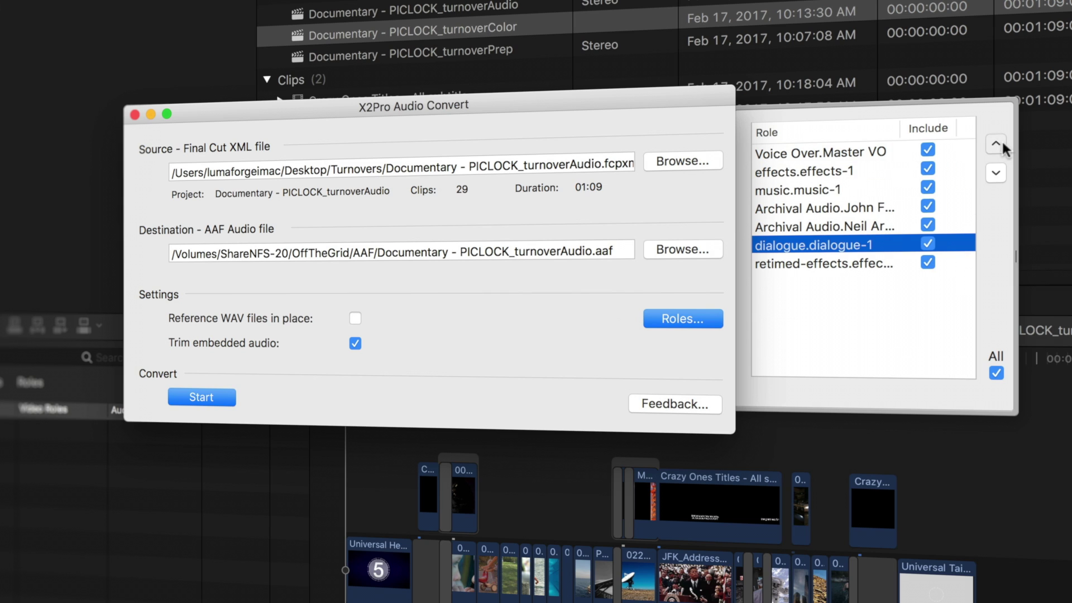
left_click(996, 144)
left_click(995, 144)
left_click(995, 144)
left_click(995, 144)
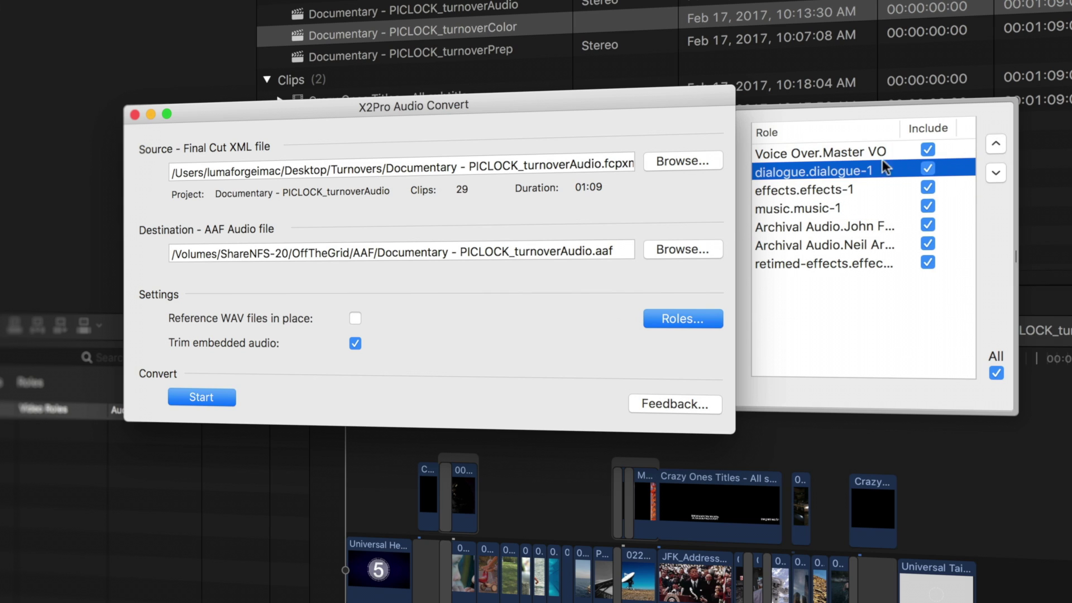
Move effects and music down so both Archival Audio roles sit above music
left_click(822, 188)
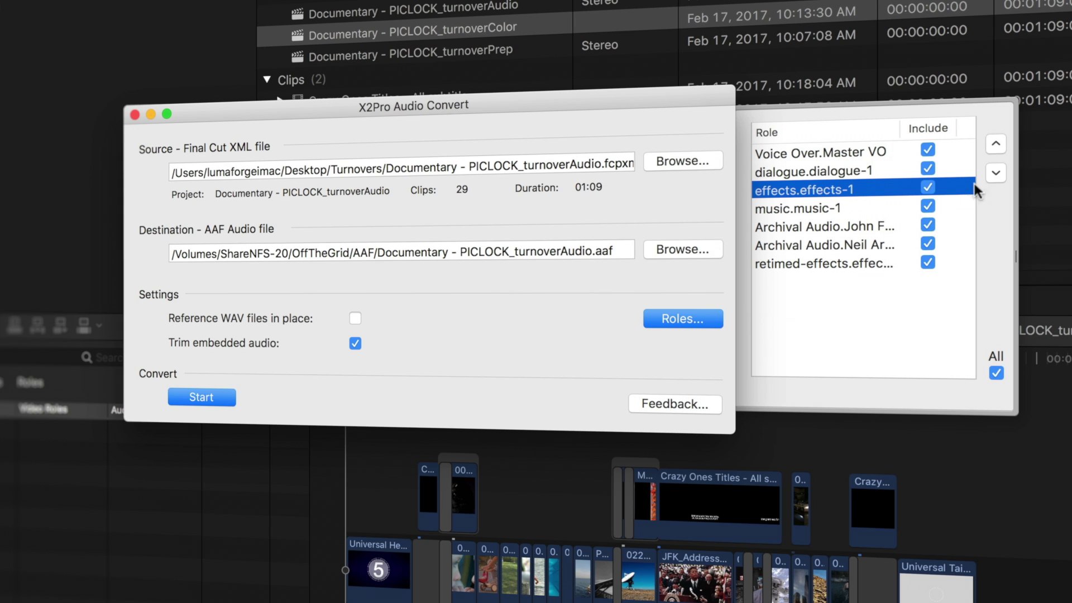
left_click(996, 172)
left_click(995, 172)
left_click(995, 173)
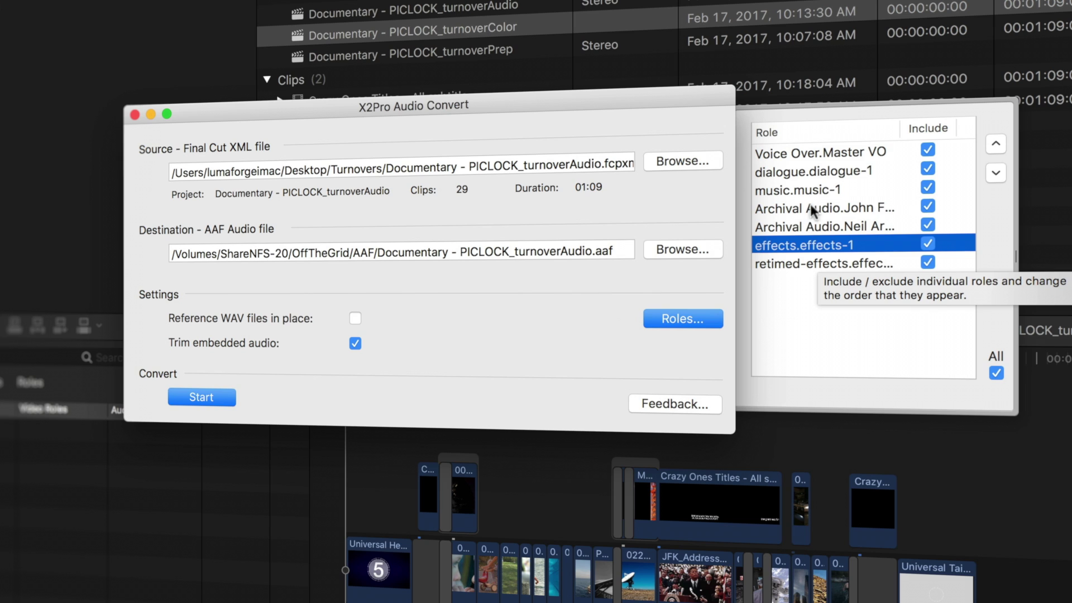
left_click(798, 190)
left_click(991, 178)
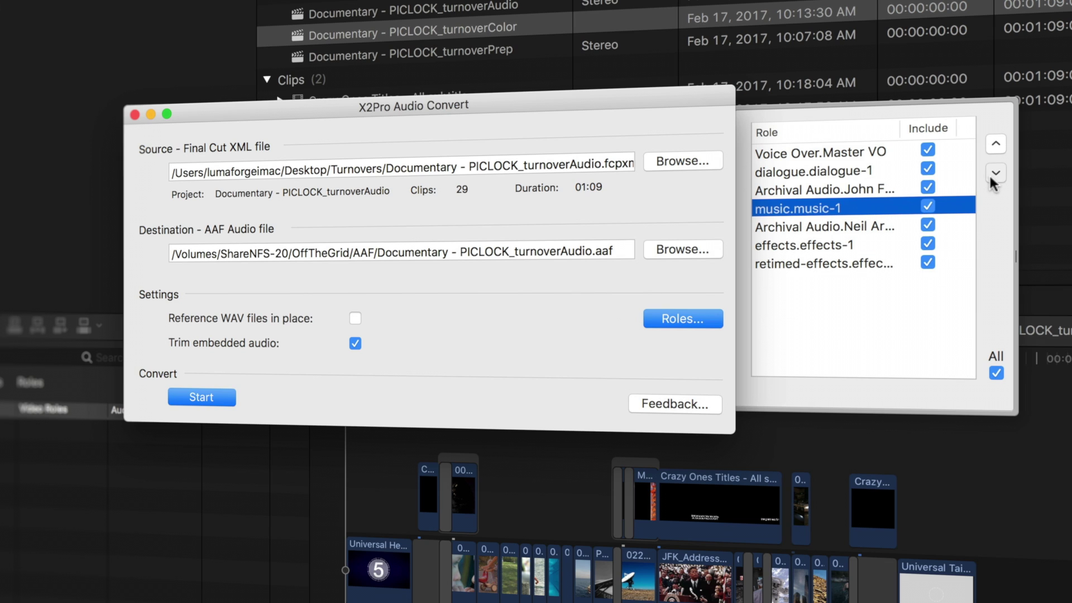
left_click(991, 178)
left_click(808, 186)
mouse_move(809, 217)
left_mouse_down()
mouse_move(809, 166)
mouse_move(815, 205)
left_mouse_up()
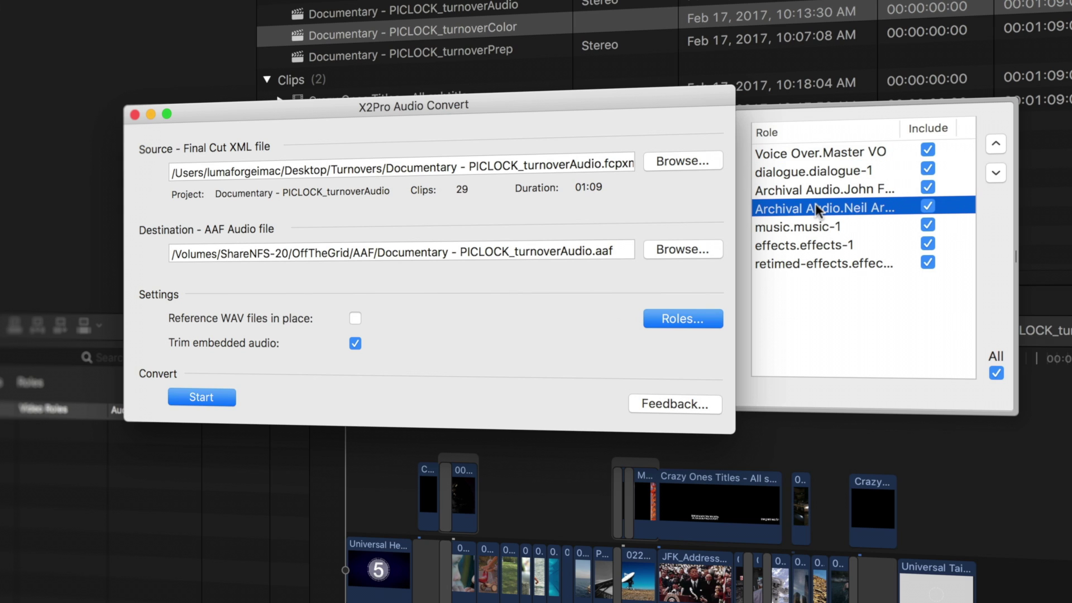
left_click(818, 151)
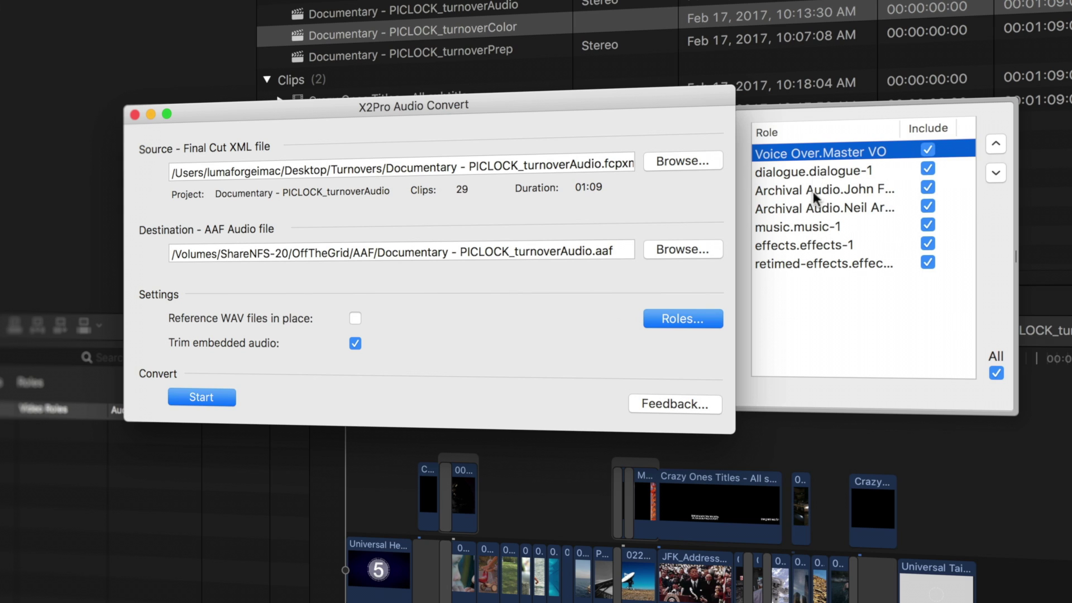
left_click_drag(800, 226, 798, 267)
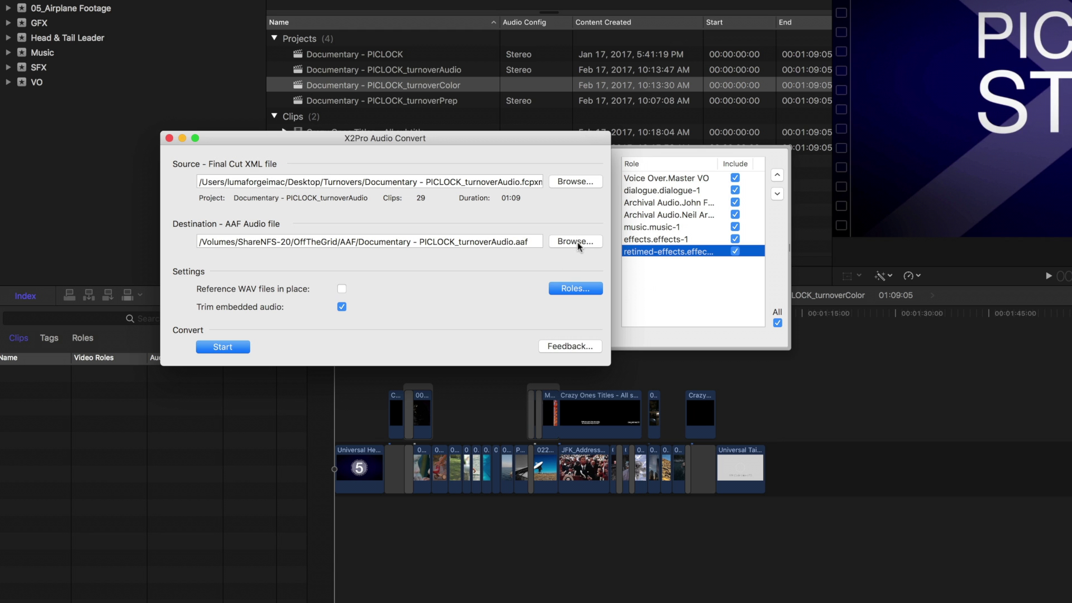
left_click(577, 242)
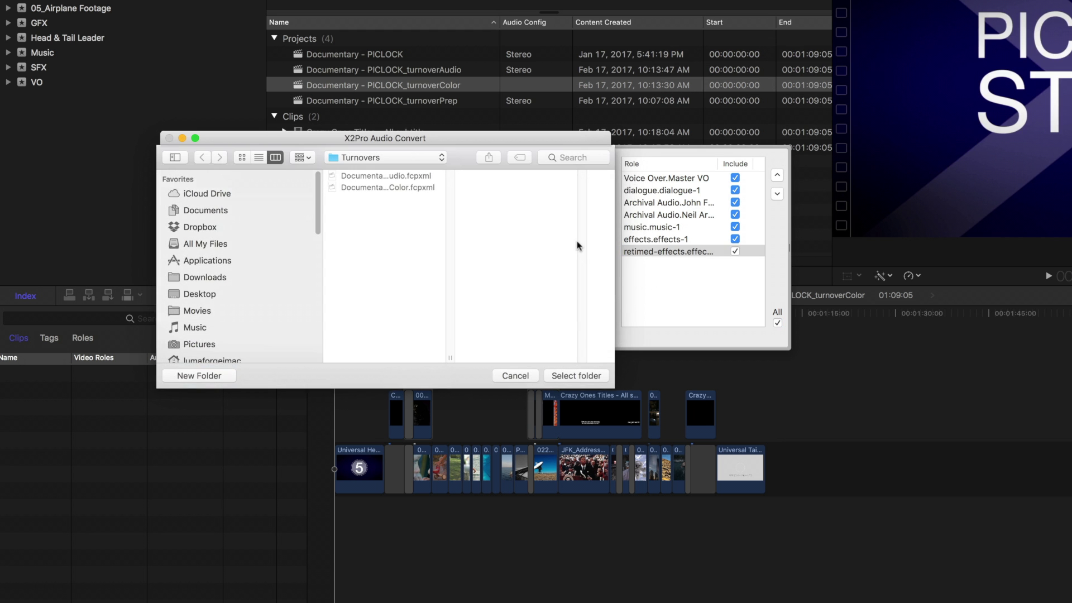
Create a new 'Doc AAF' folder on the Desktop and select it as the AAF destination
scroll(210, 288, "down", 3)
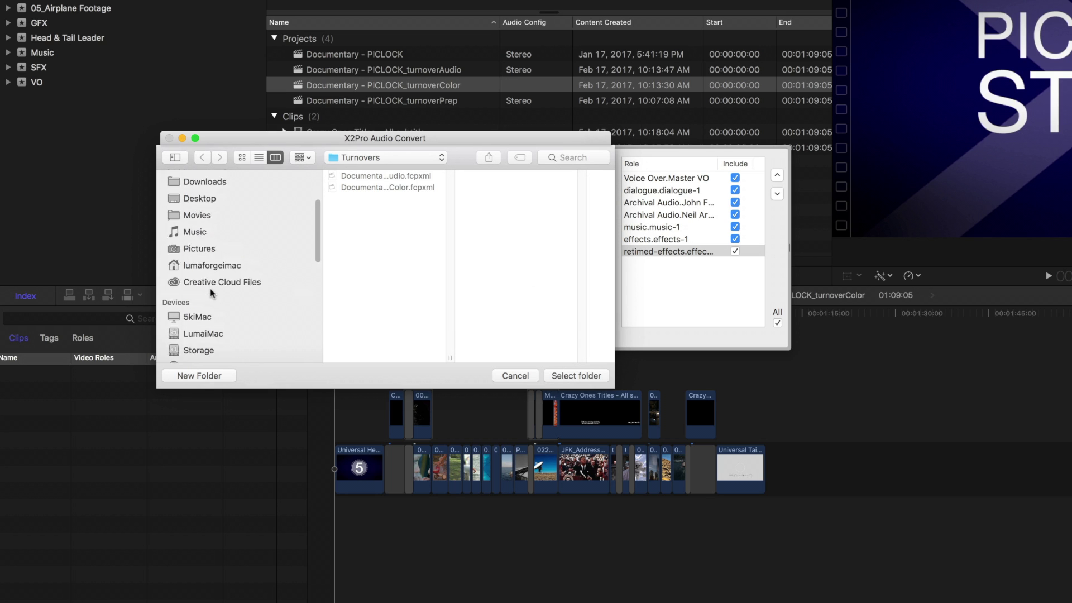
scroll(210, 288, "up", 3)
left_click(374, 157)
left_click(374, 169)
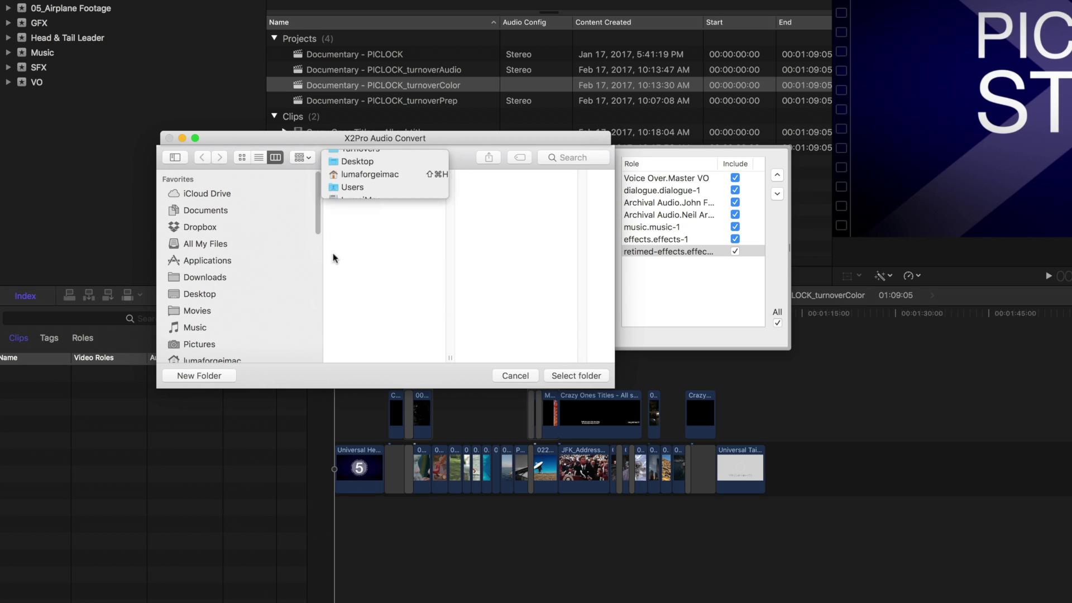
left_click(210, 374)
type("Doc AA")
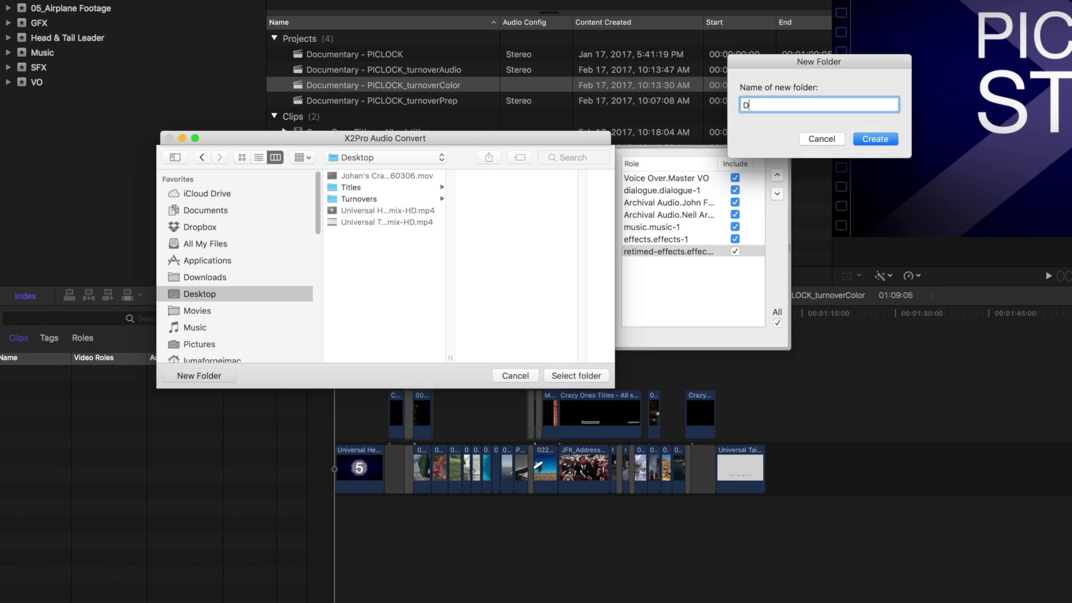
type("F")
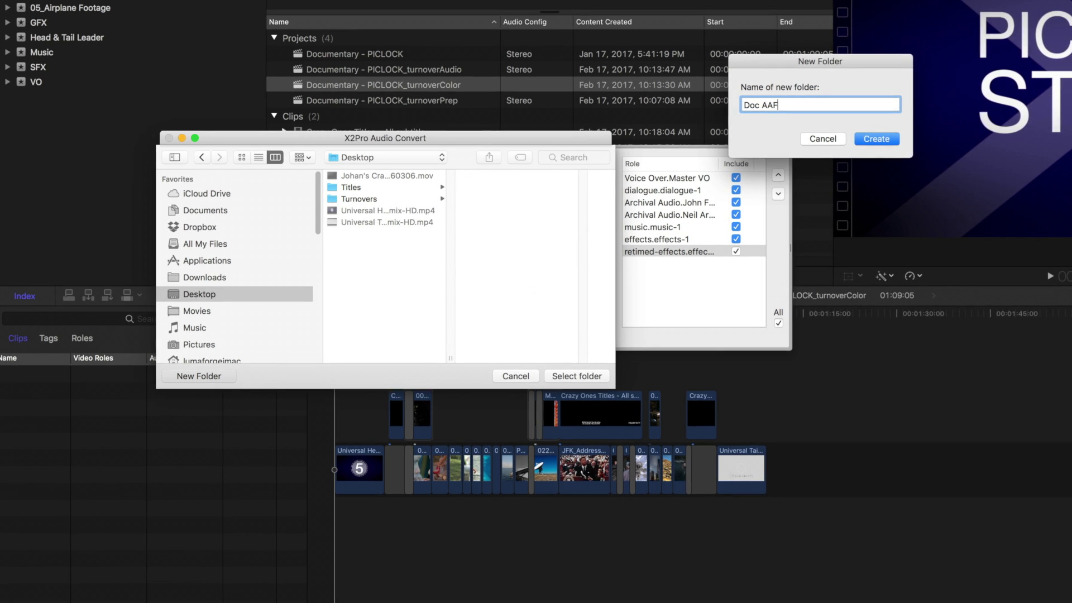
key("Return")
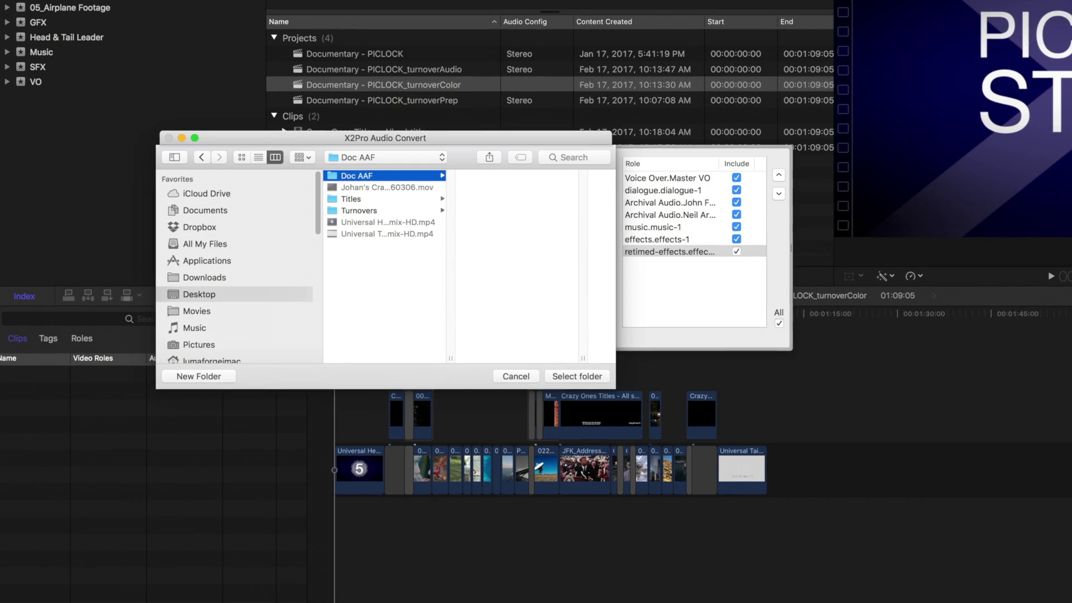
left_click(595, 377)
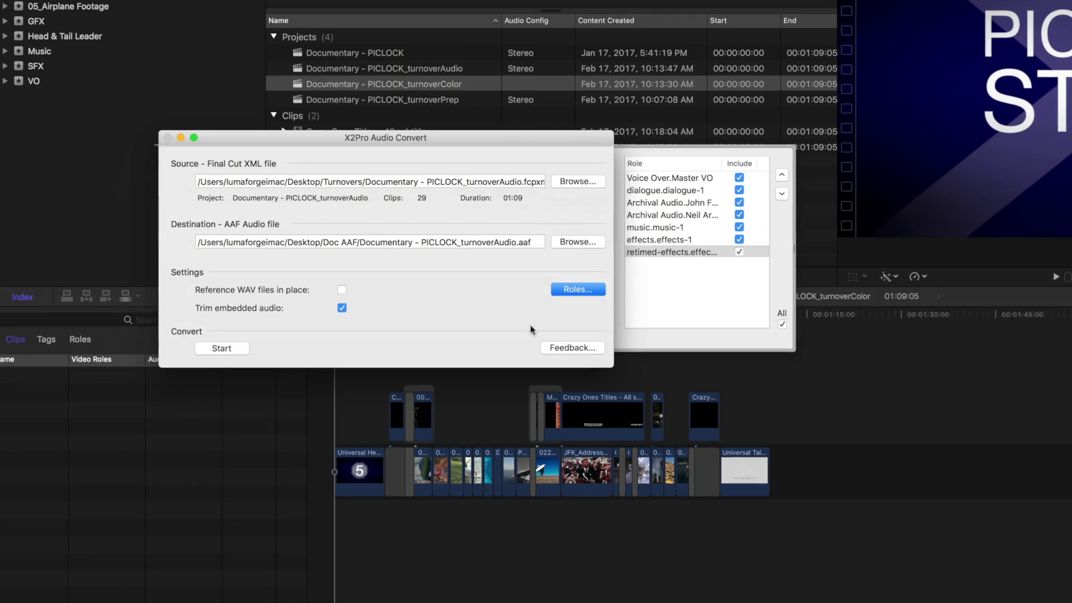
Convert turnoverAudio to AAF, review the report's Details list, then close the report and converter
left_click(244, 349)
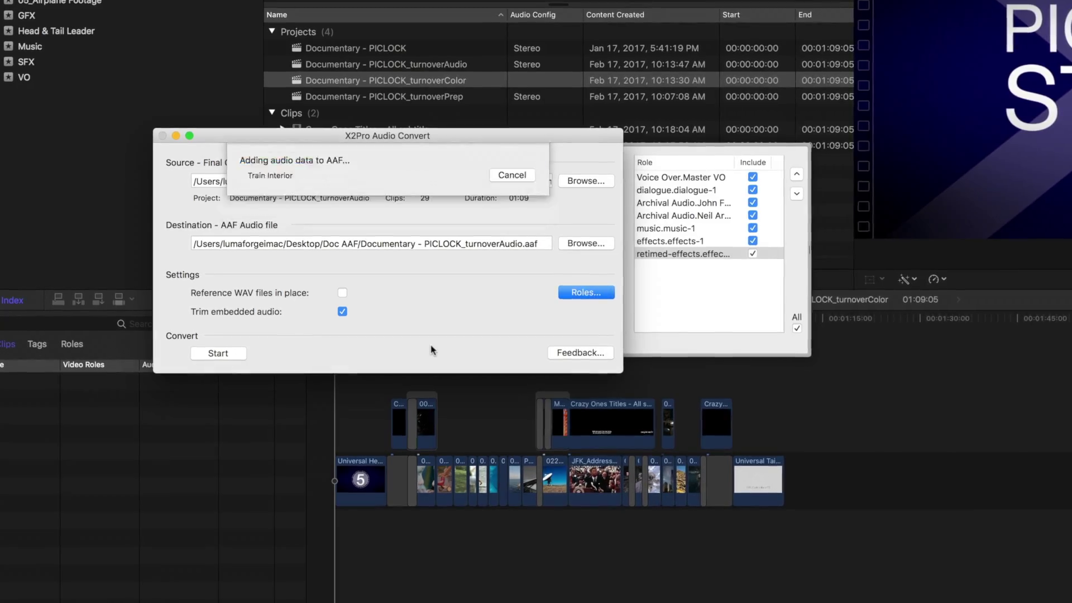
scroll(422, 256, "down", 10)
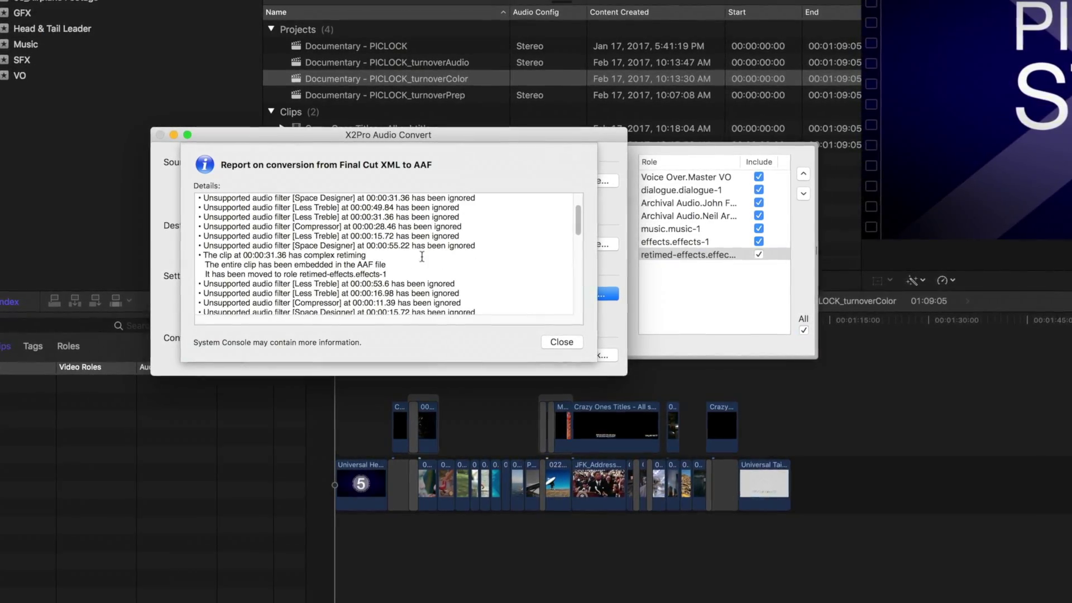
scroll(436, 293, "up", 3)
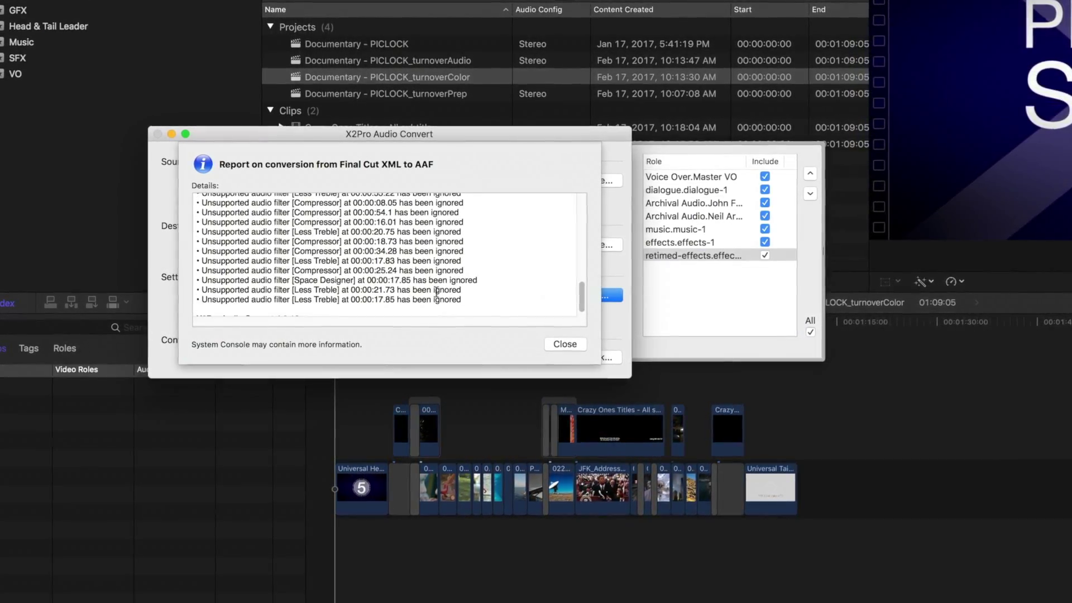
scroll(402, 286, "up", 5)
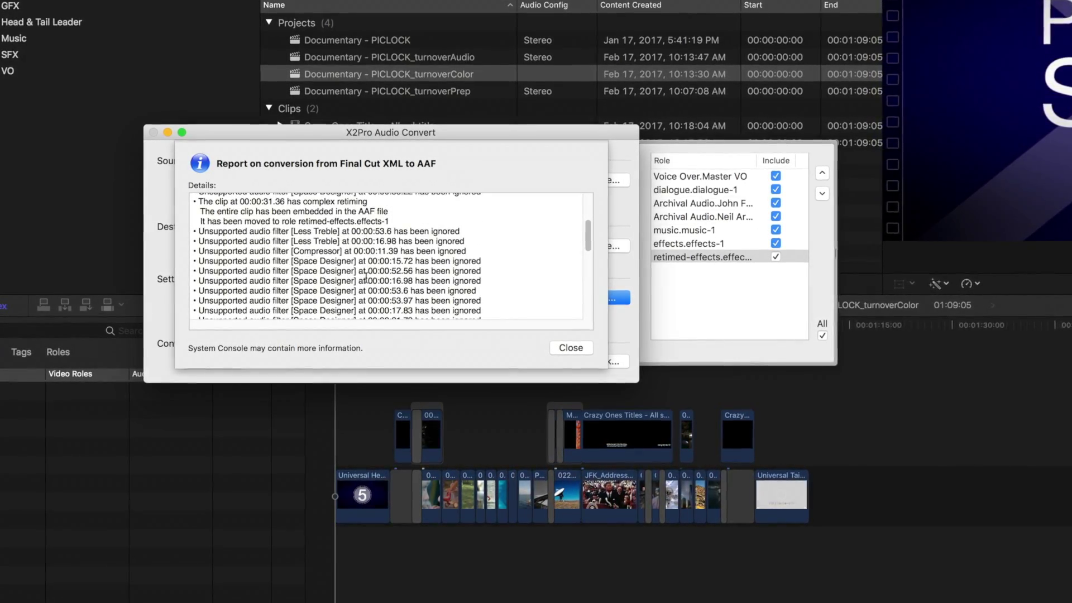
scroll(310, 286, "down", 1)
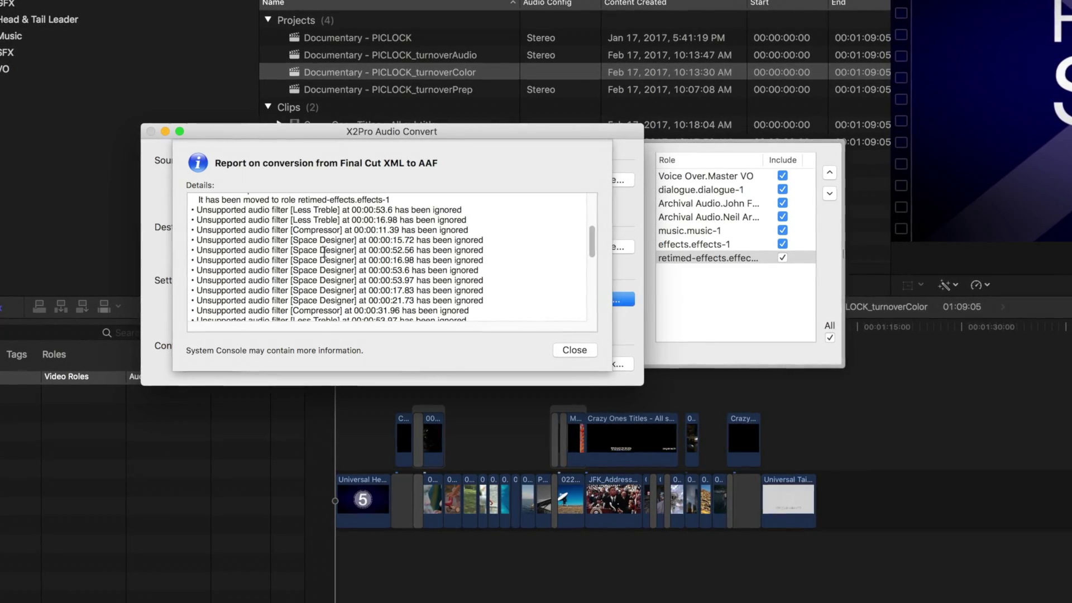
scroll(328, 238, "up", 4)
scroll(326, 249, "down", 10)
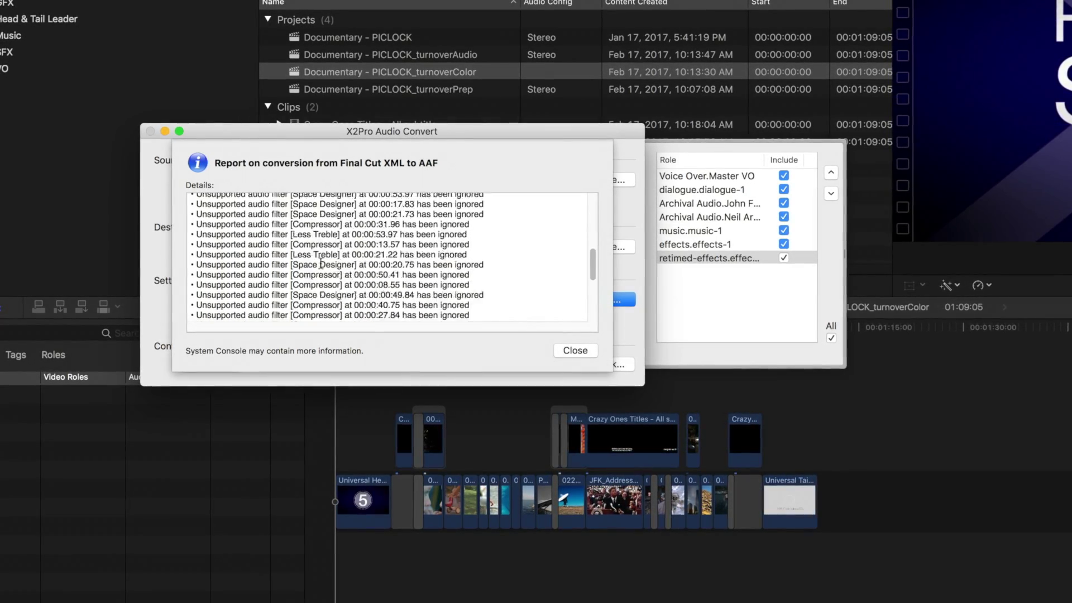
left_click(591, 351)
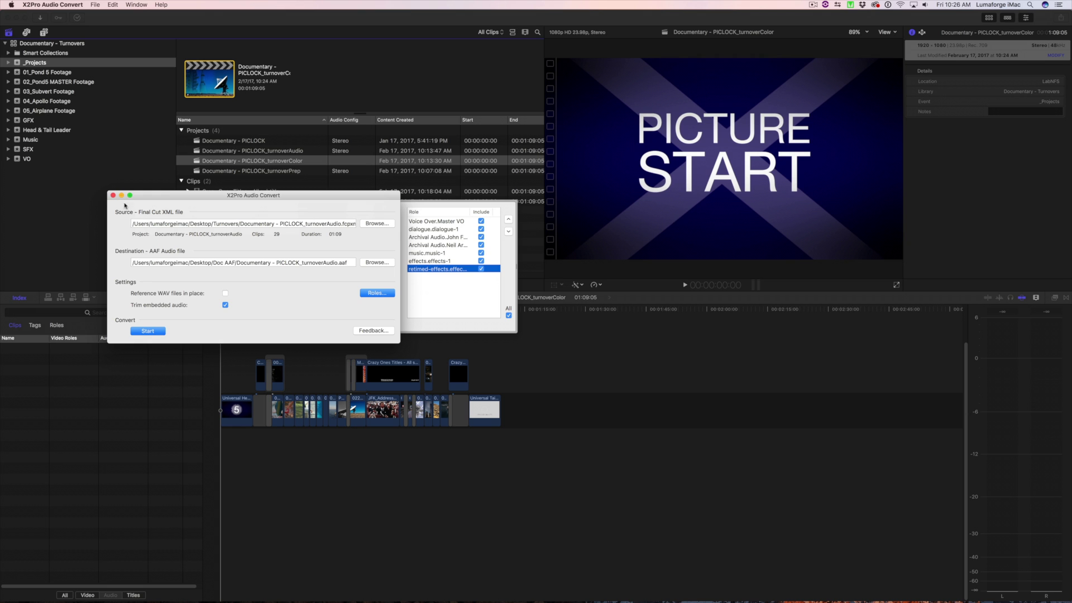
left_click(151, 130)
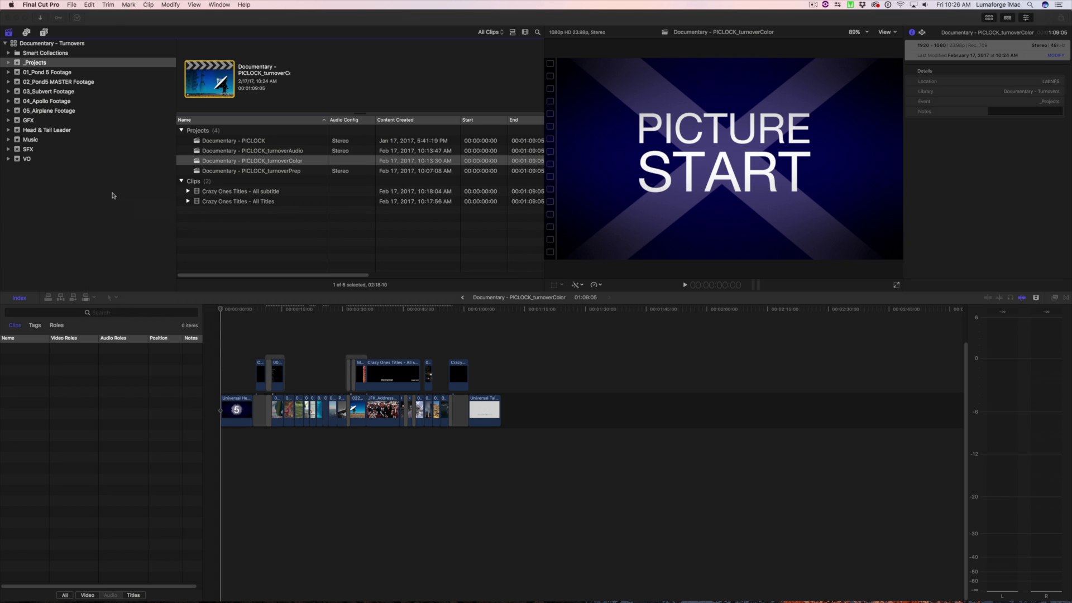
Launch Logic Pro X from Spotlight search
key("super+space")
type("final")
key("Return")
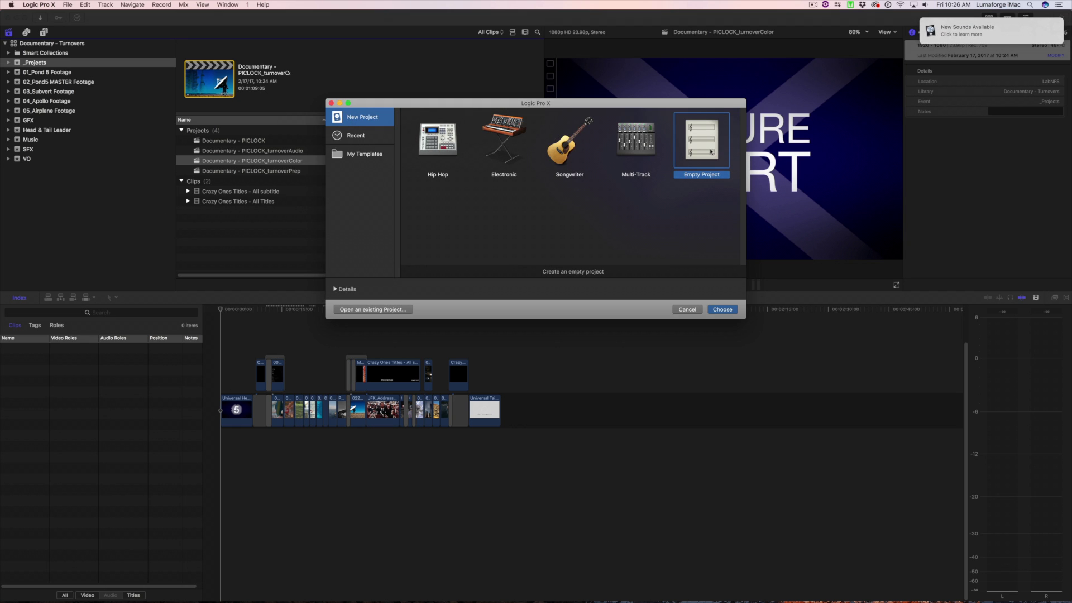
Start an Empty Project containing a single Audio track
double_click(711, 151)
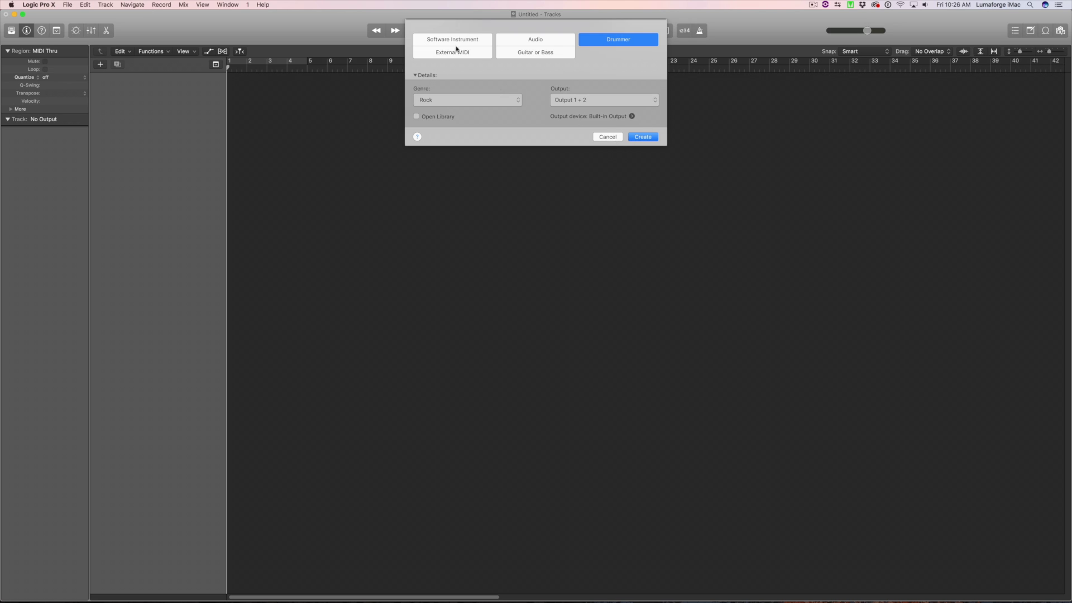
left_click(535, 39)
left_click(641, 170)
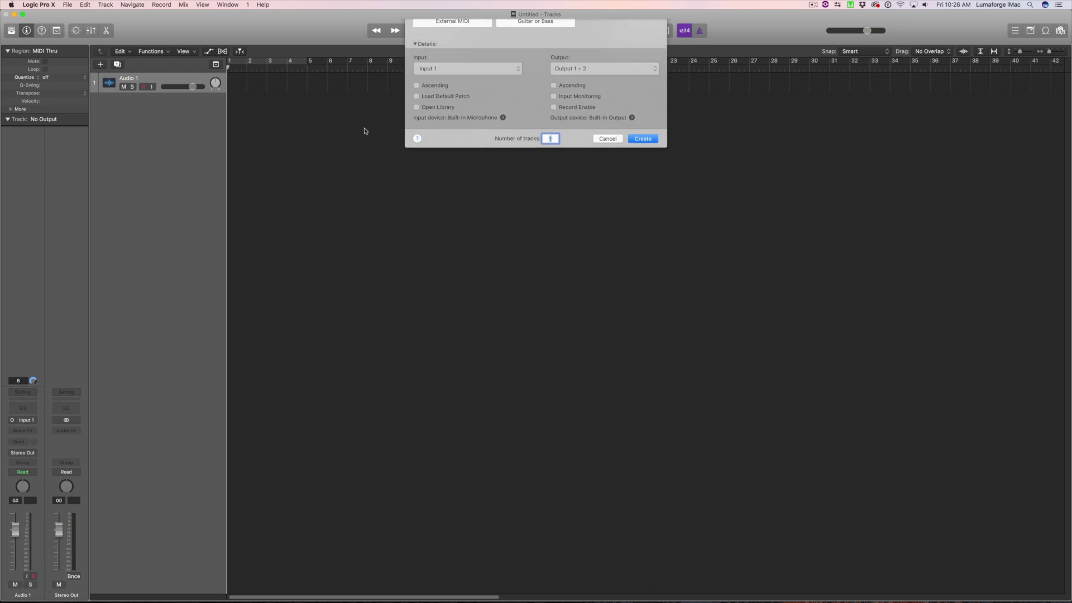
left_click(67, 4)
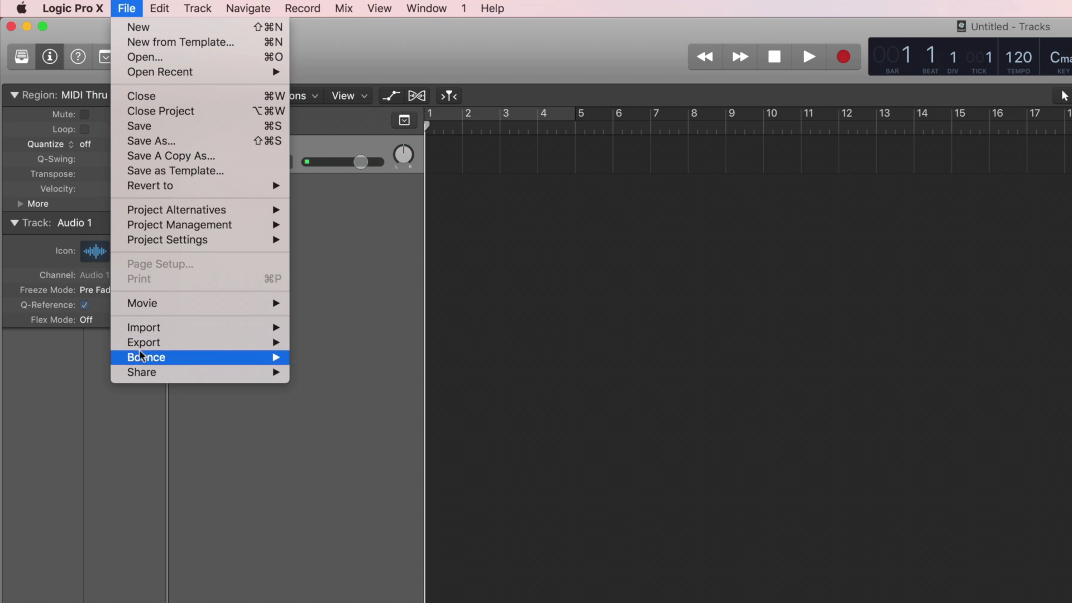
Import the turnover audio AAF from Desktop > Doc AAF, changing the project sample rate to 48 kHz
mouse_move(106, 175)
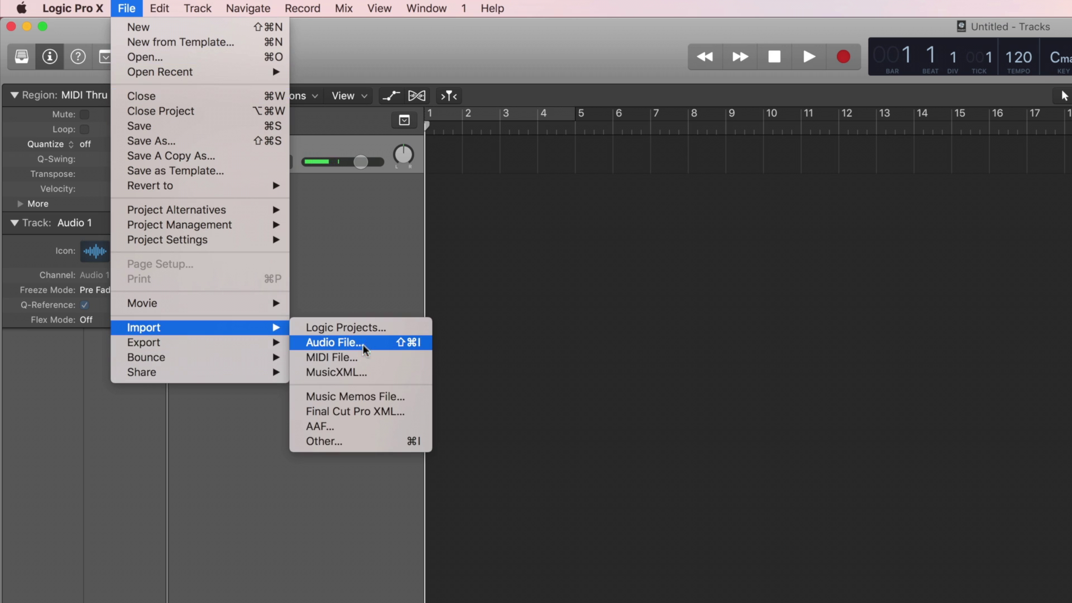
left_click(528, 409)
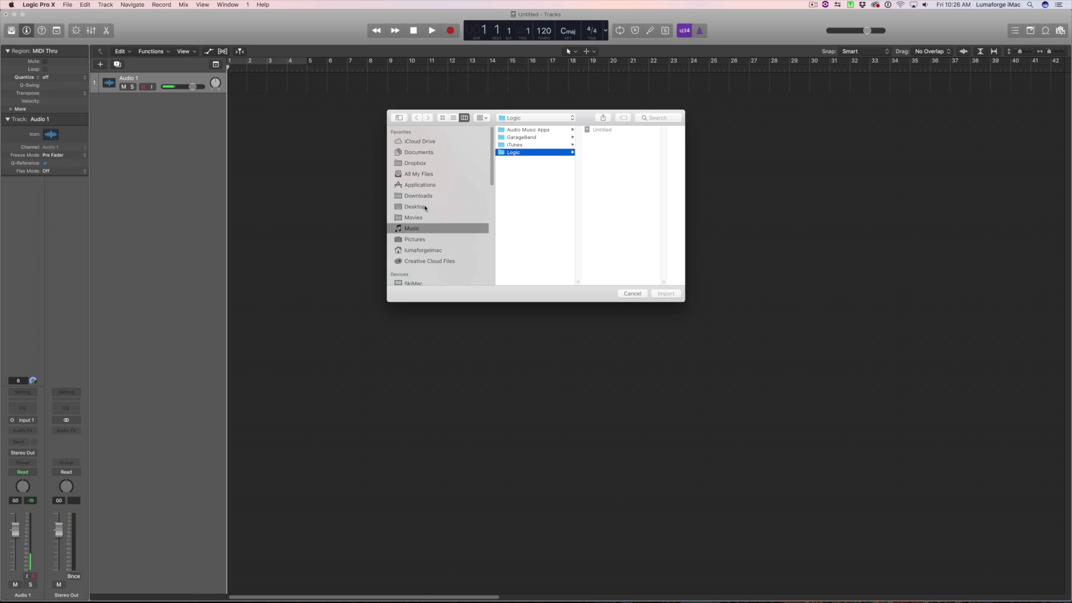
left_click(425, 207)
left_click(516, 153)
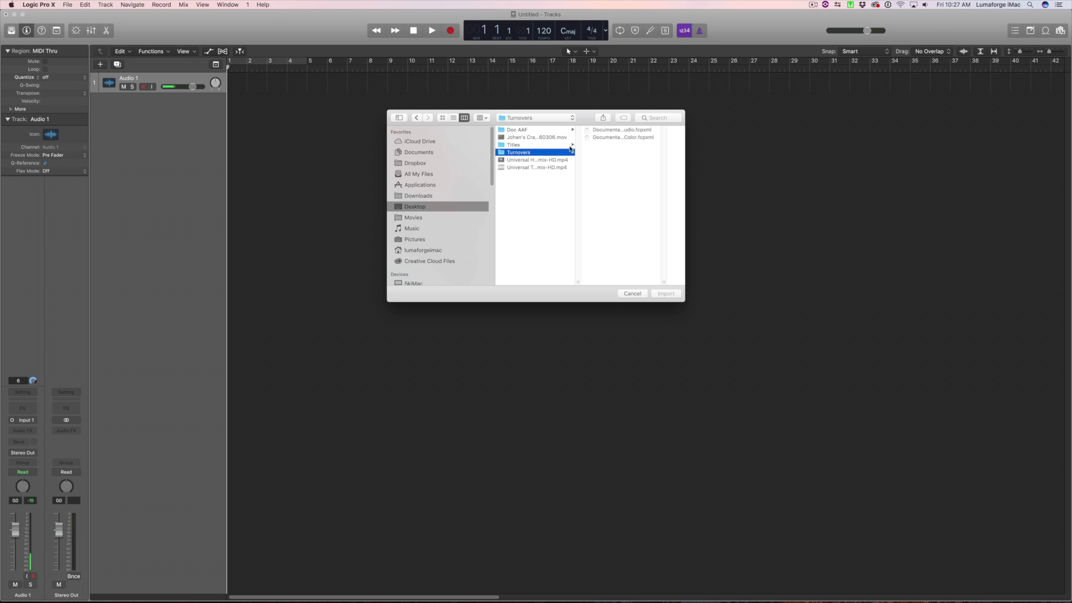
left_click(533, 130)
left_click(591, 131)
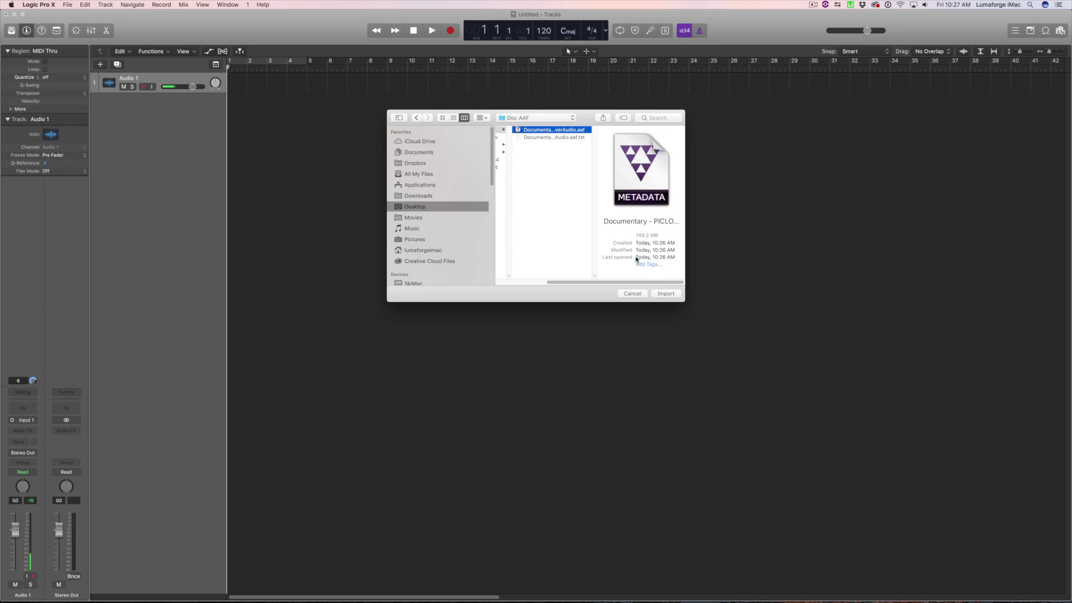
left_click(662, 294)
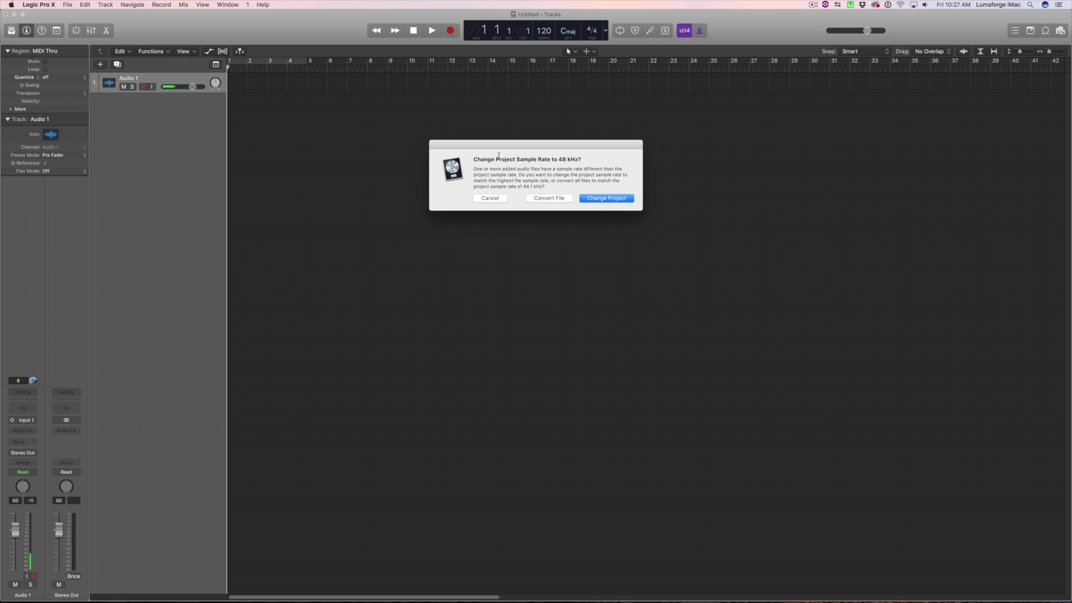
left_click(605, 198)
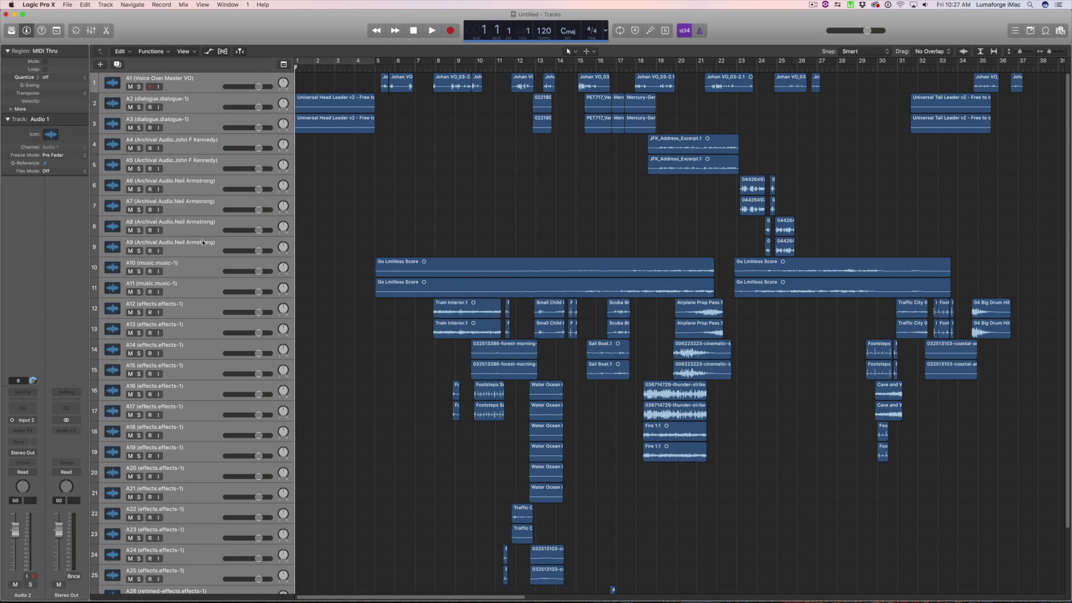
Look over the imported role-named AAF tracks, then choose File > Movie > Open Movie
scroll(190, 314, "down", 4)
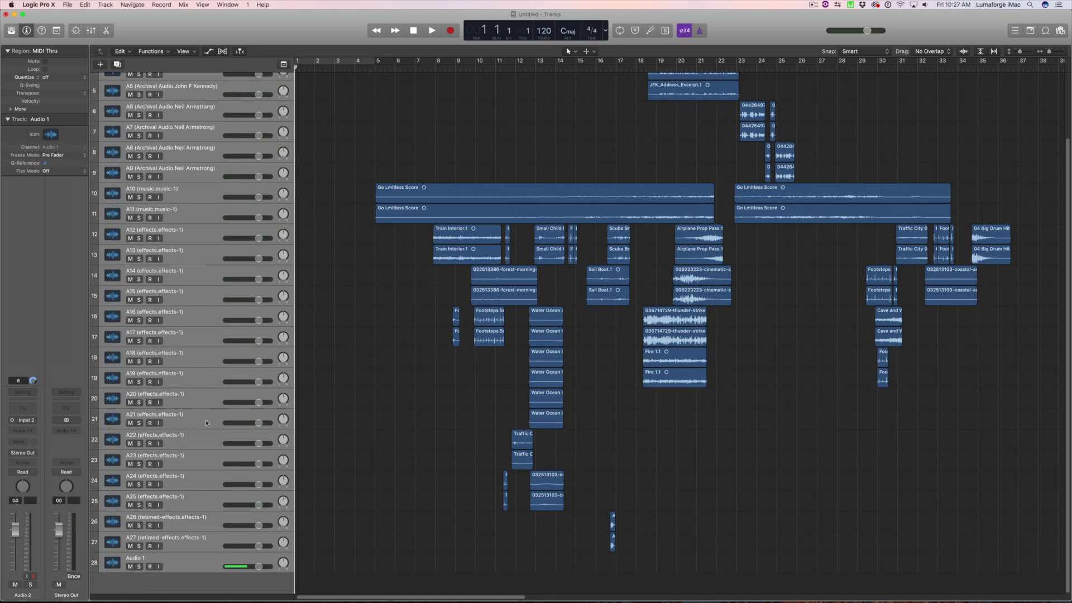
scroll(205, 424, "up", 4)
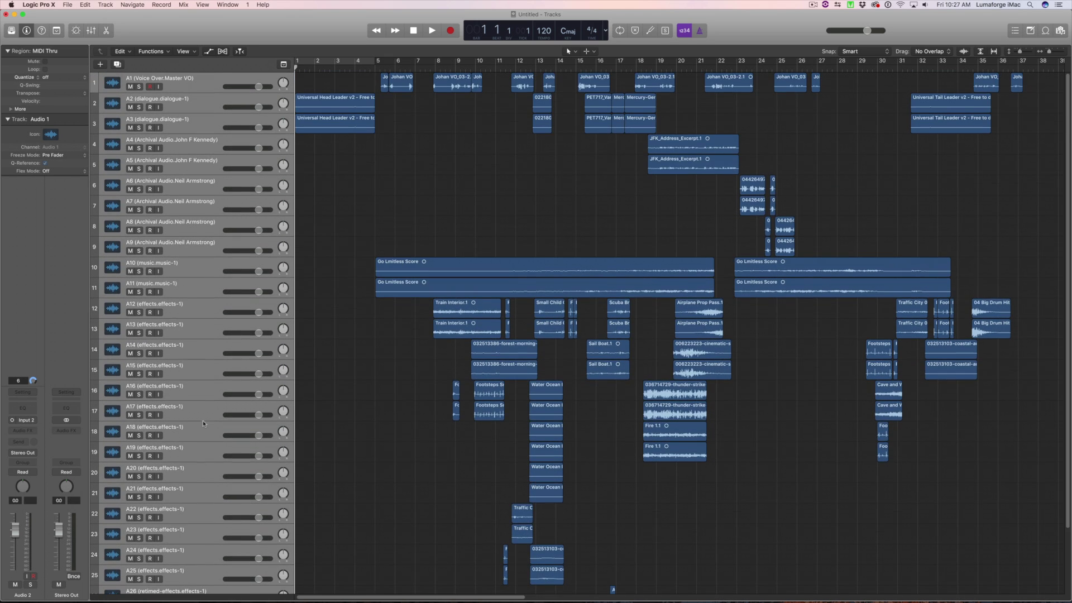
left_click(67, 5)
mouse_move(102, 163)
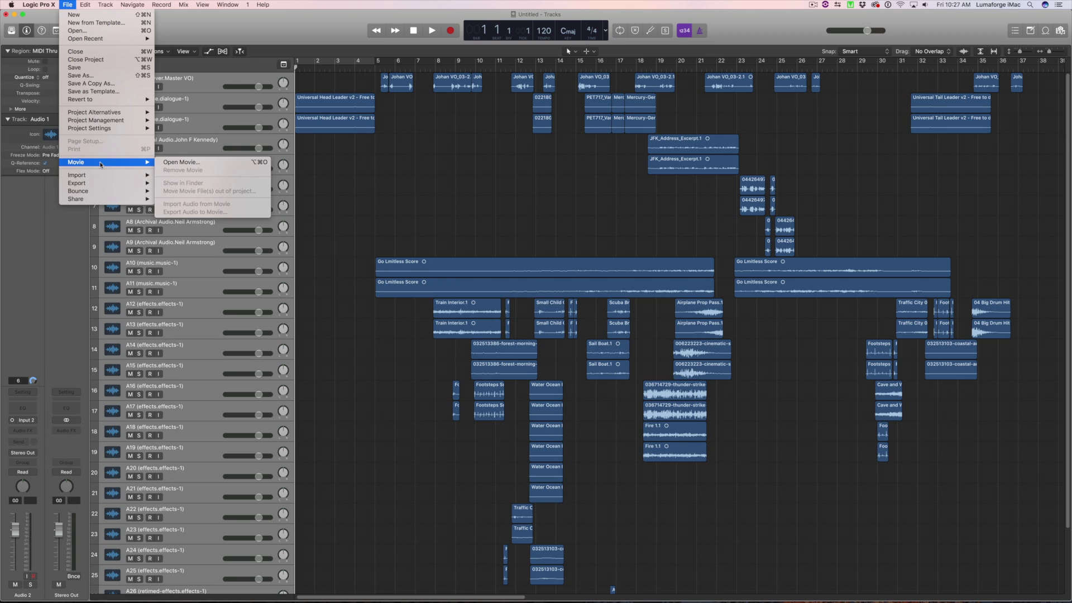
left_click(183, 162)
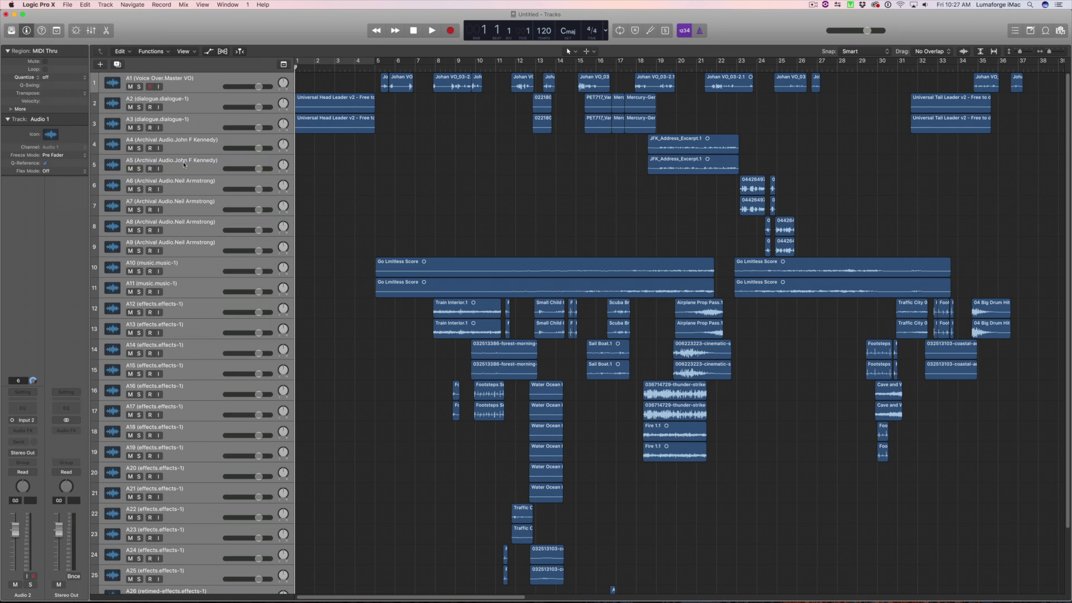
Open the Desktop reference .mov without extracting audio, matching the project to 23.976 fps
left_click(424, 206)
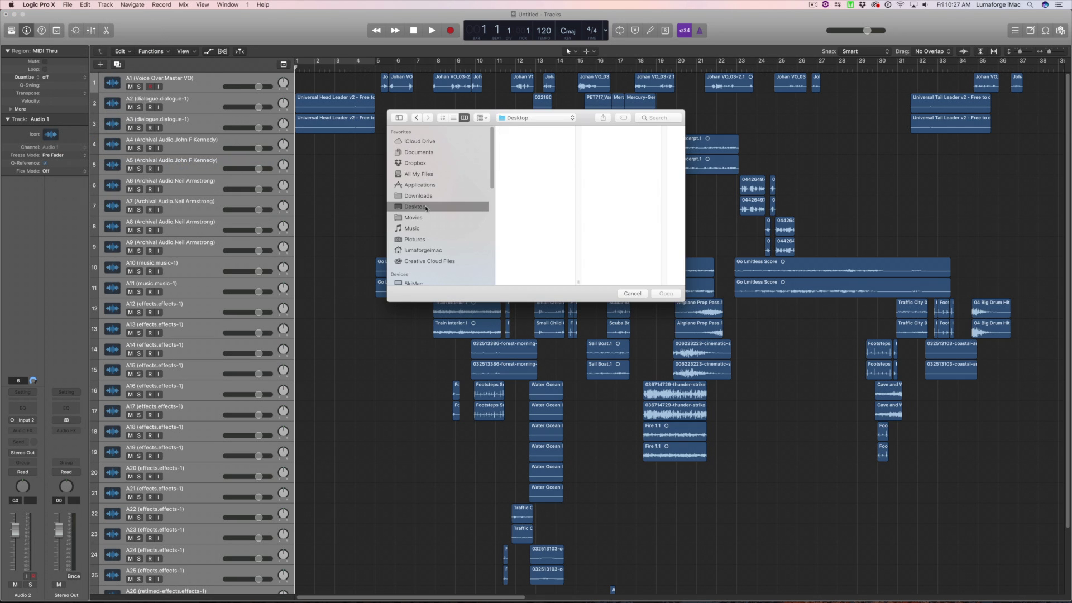
left_click(527, 138)
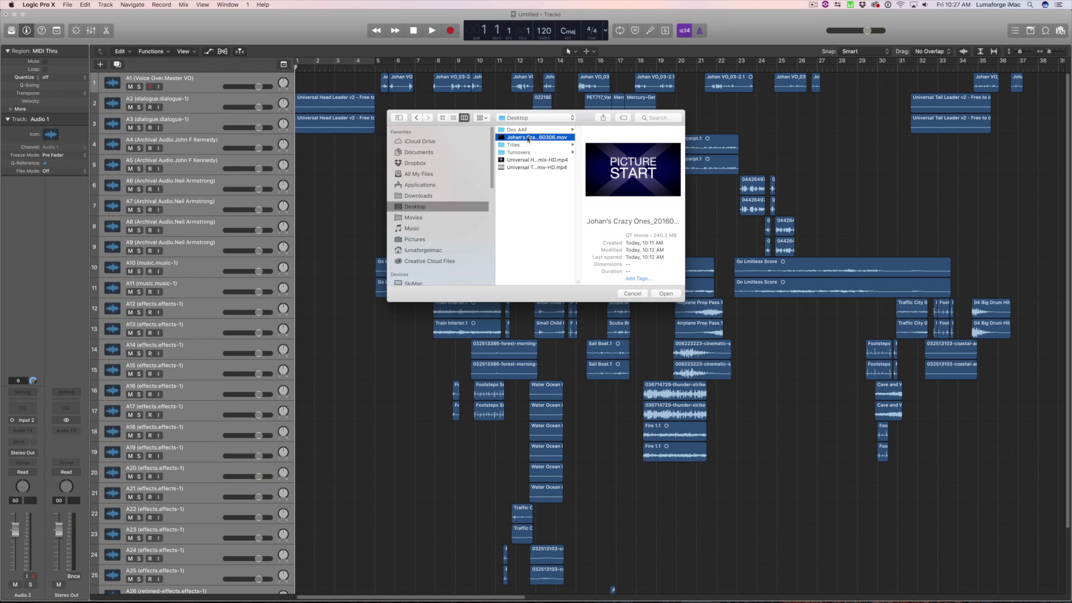
left_click(664, 294)
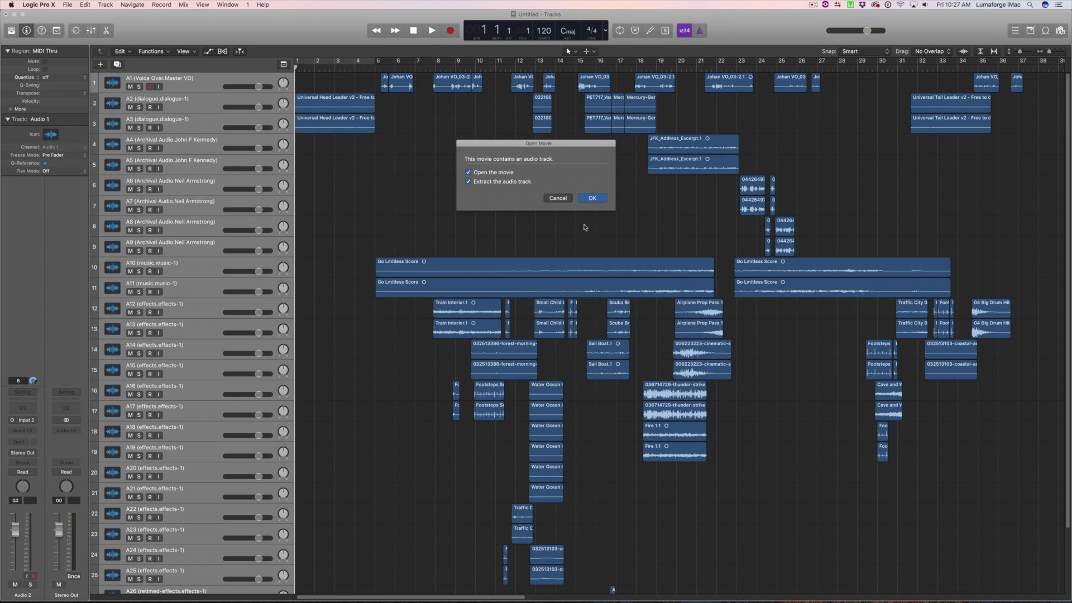
left_click(600, 201)
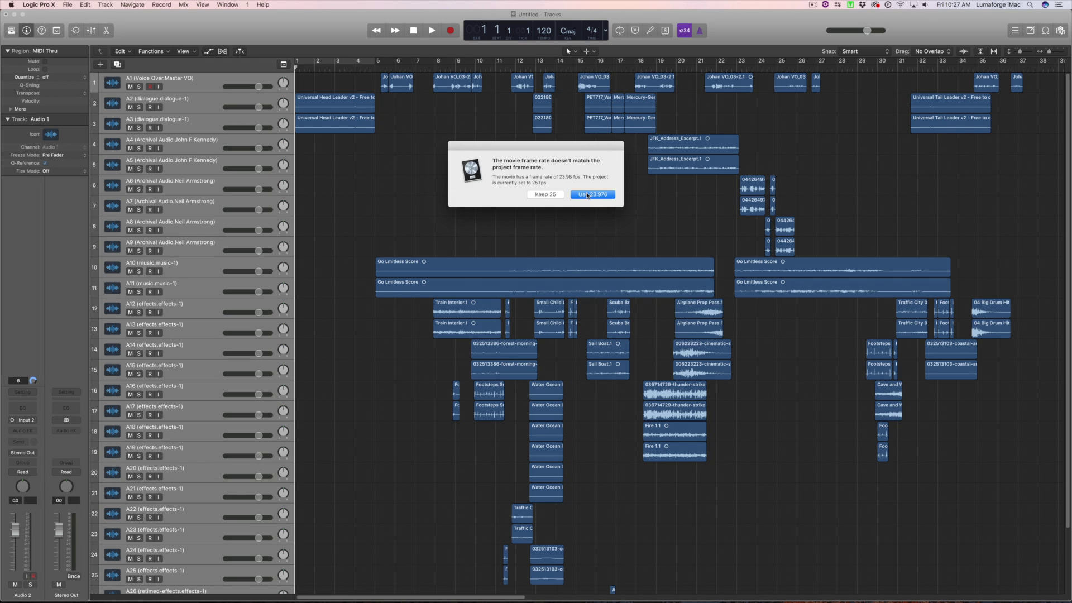
left_click(587, 195)
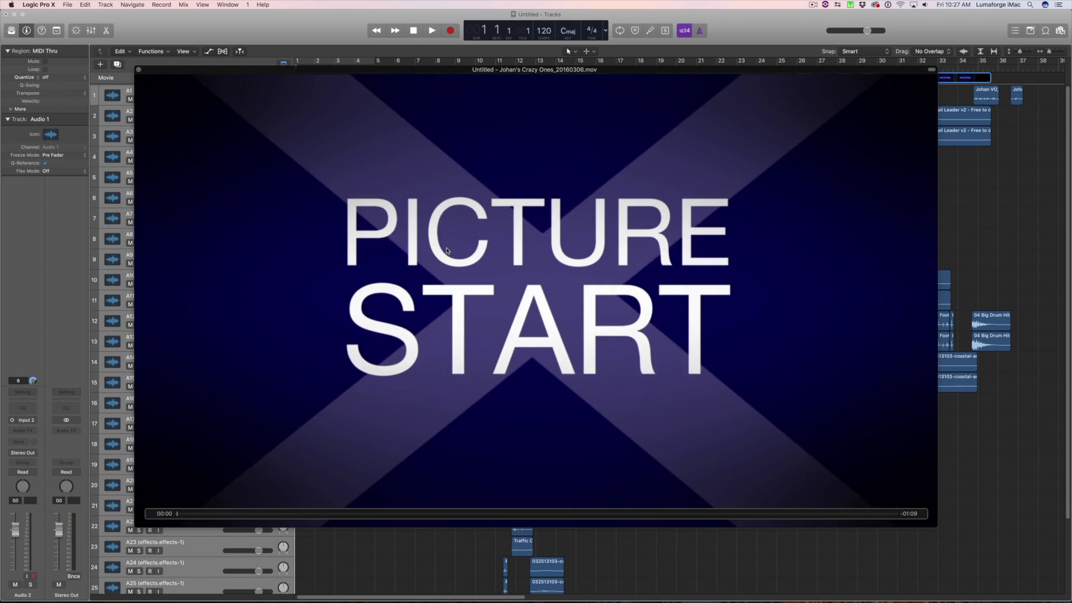
key("space")
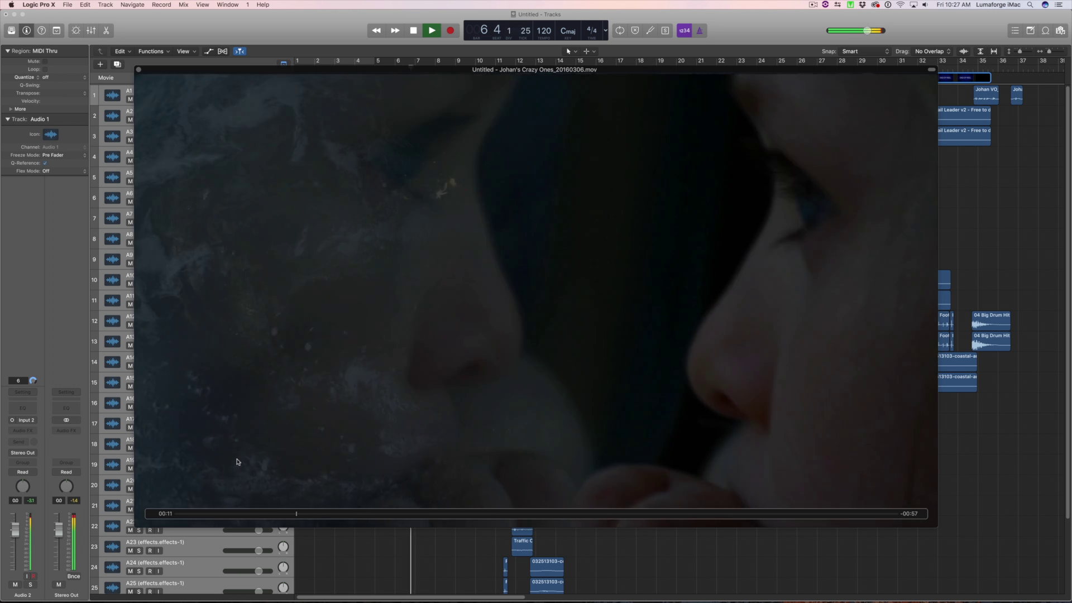
Stop playback after checking the tracks' sync against the reference movie
key("space")
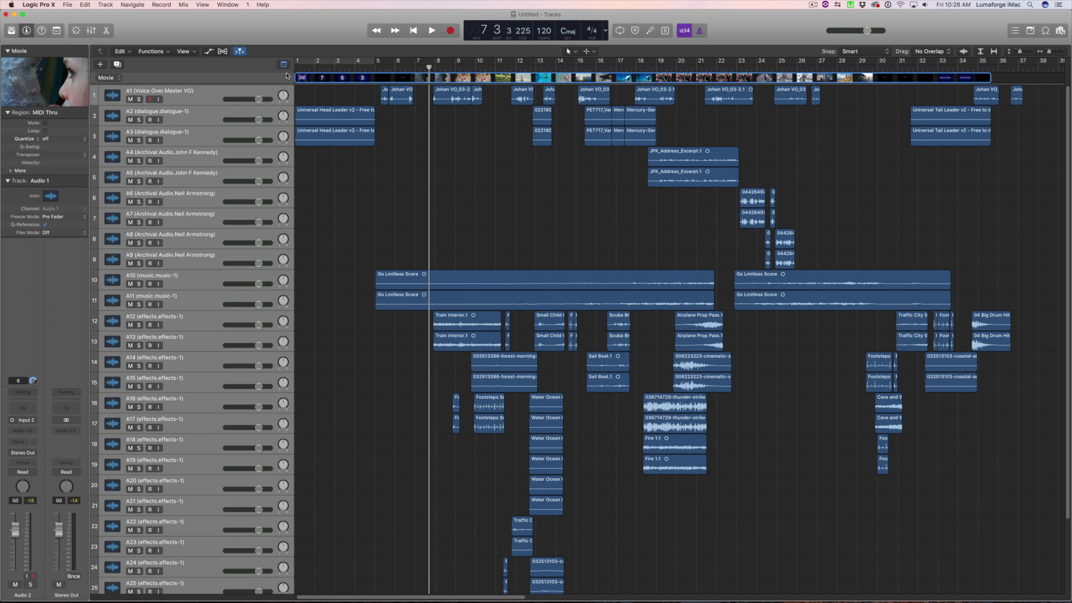